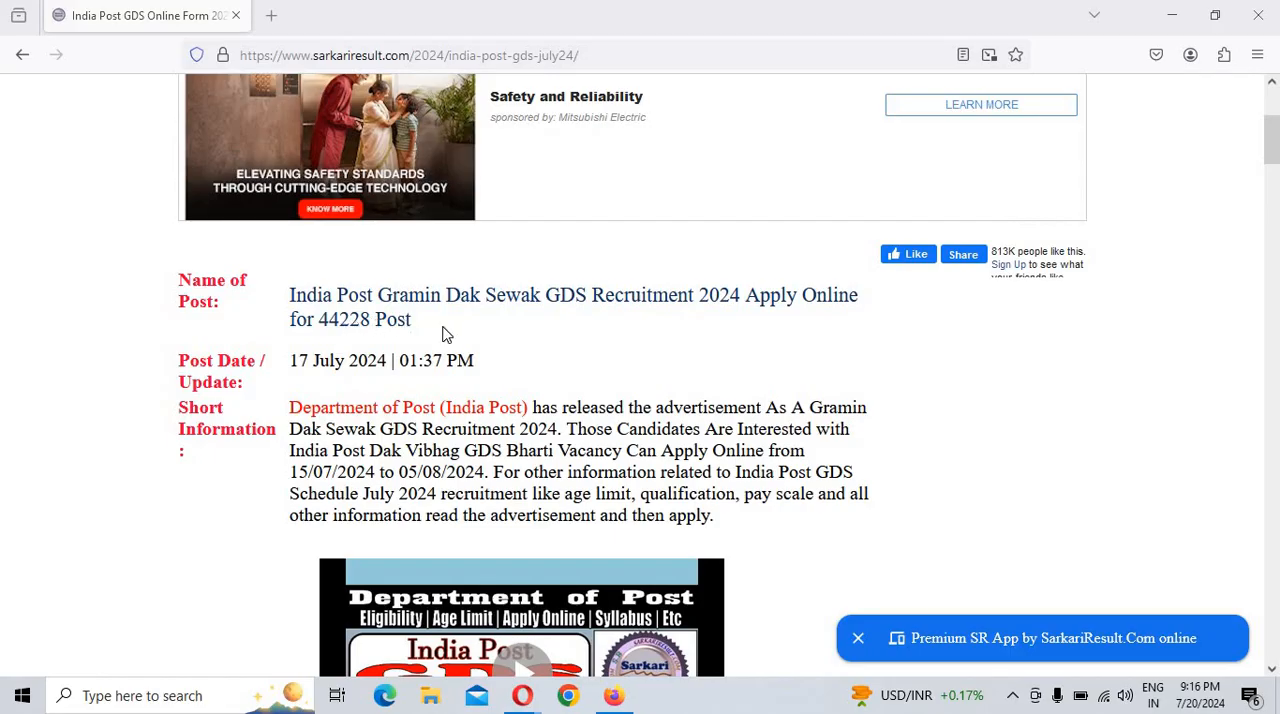
Step: Read the GDS recruitment notice's important dates, application fee, age limit, eligibility and state-wise vacancy details
scroll(443, 334, "down", 2)
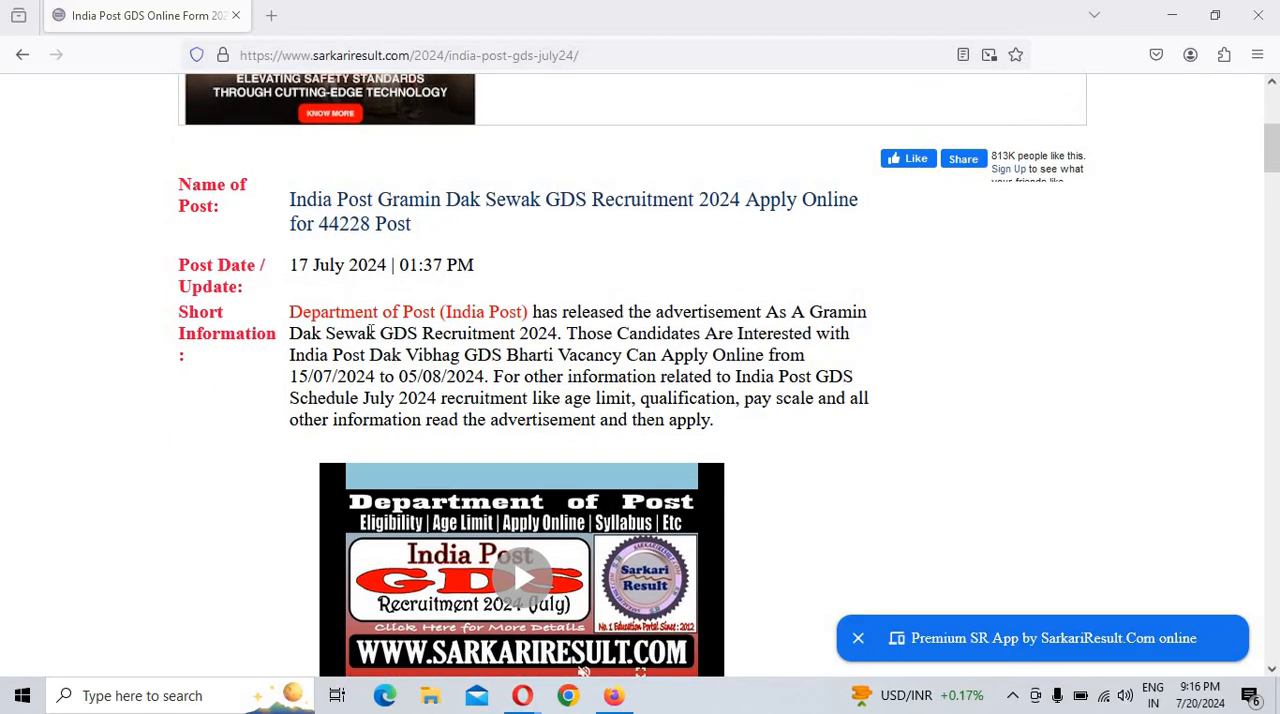
scroll(371, 331, "down", 10)
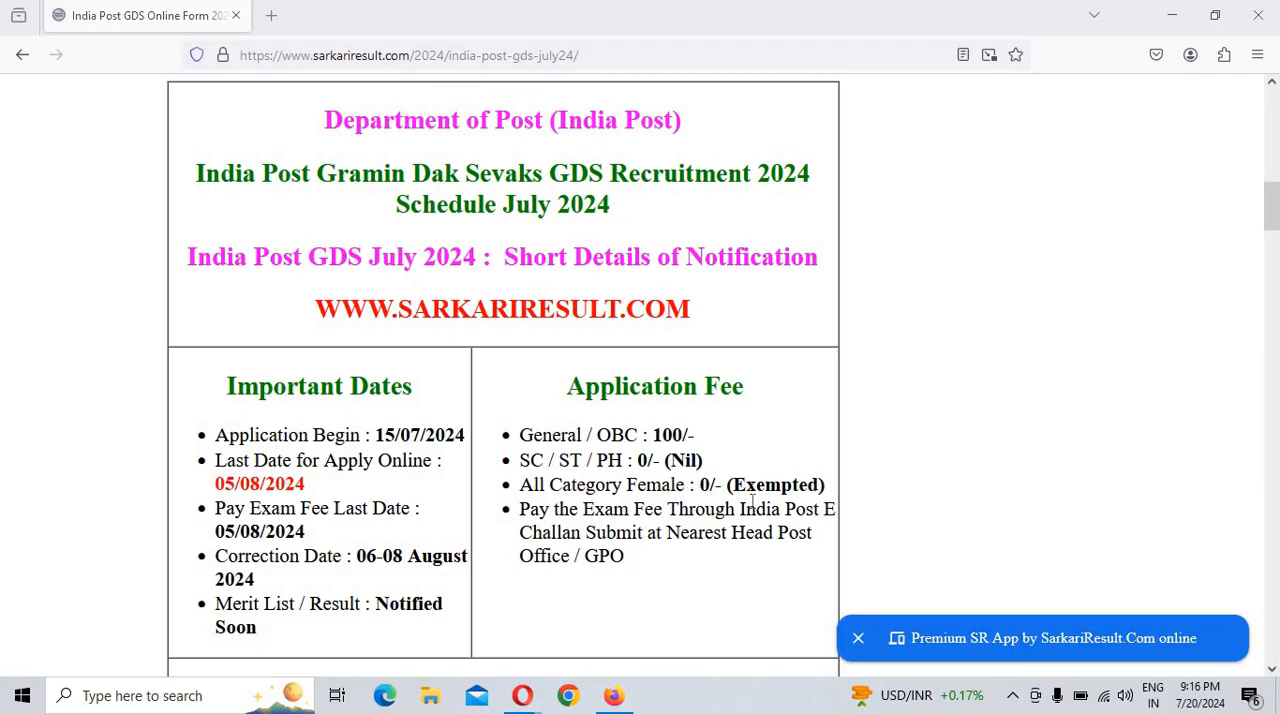
scroll(309, 540, "down", 1)
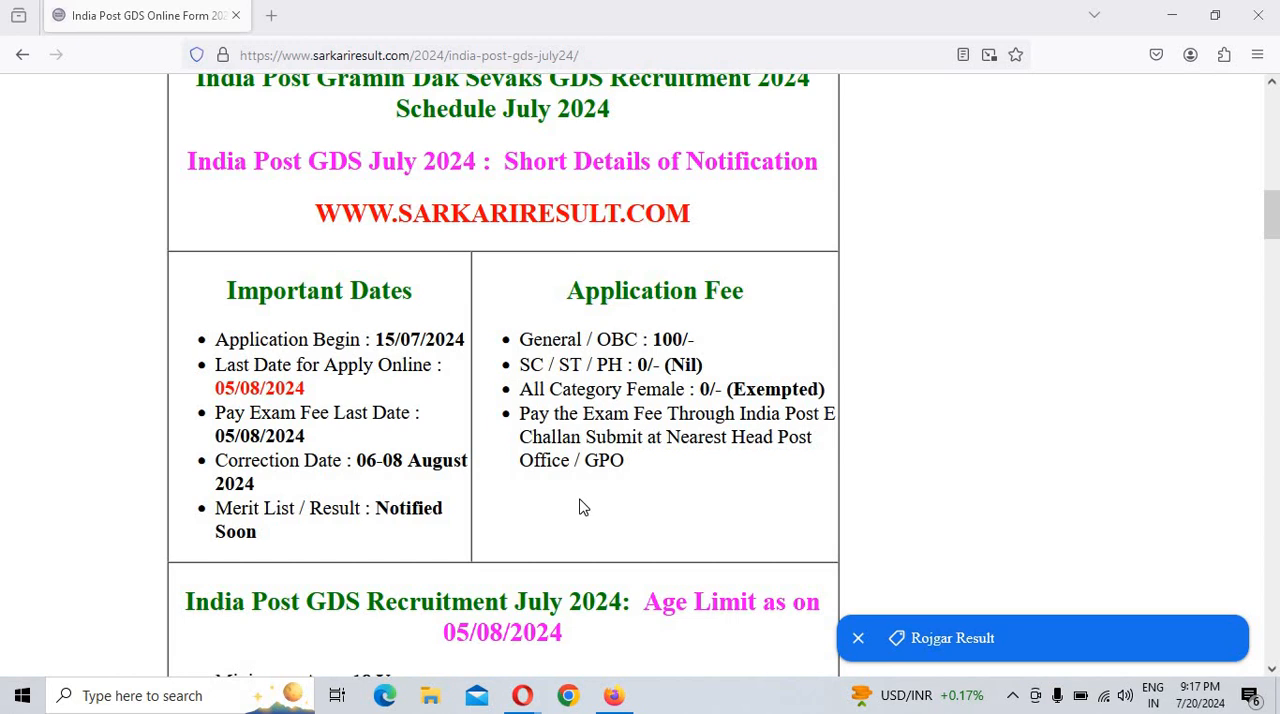
scroll(580, 505, "down", 3)
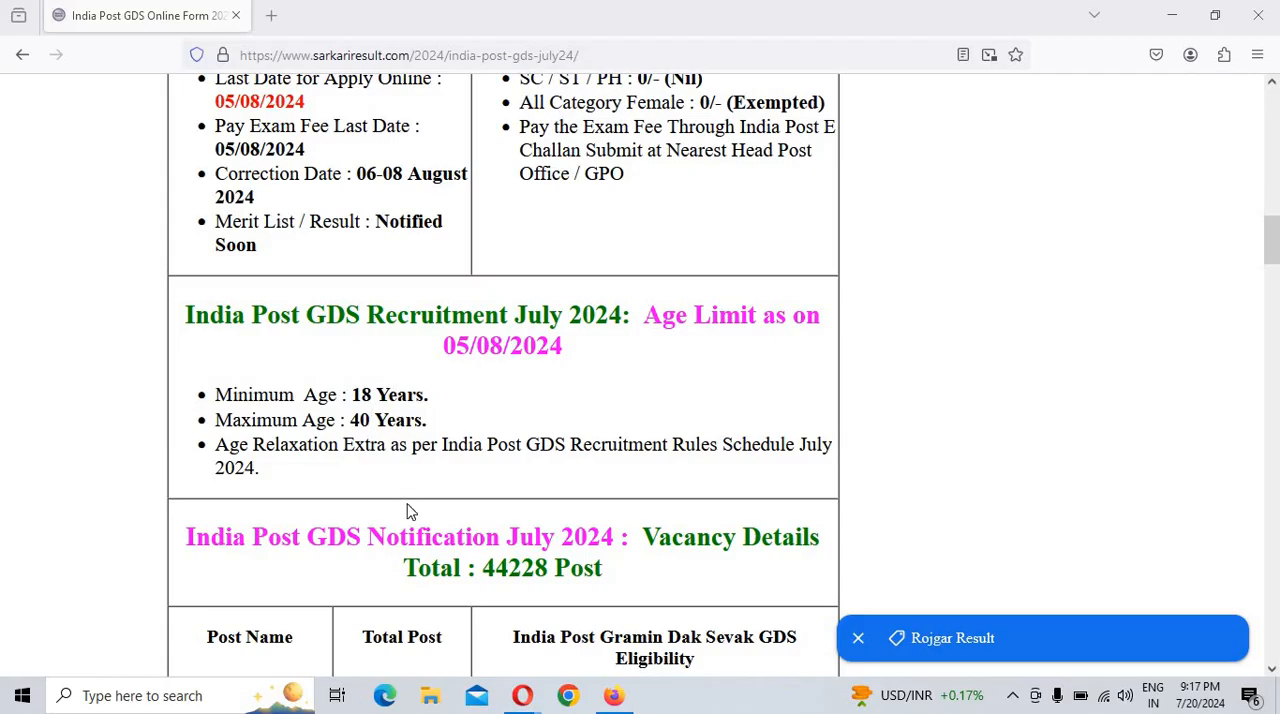
scroll(410, 515, "down", 3)
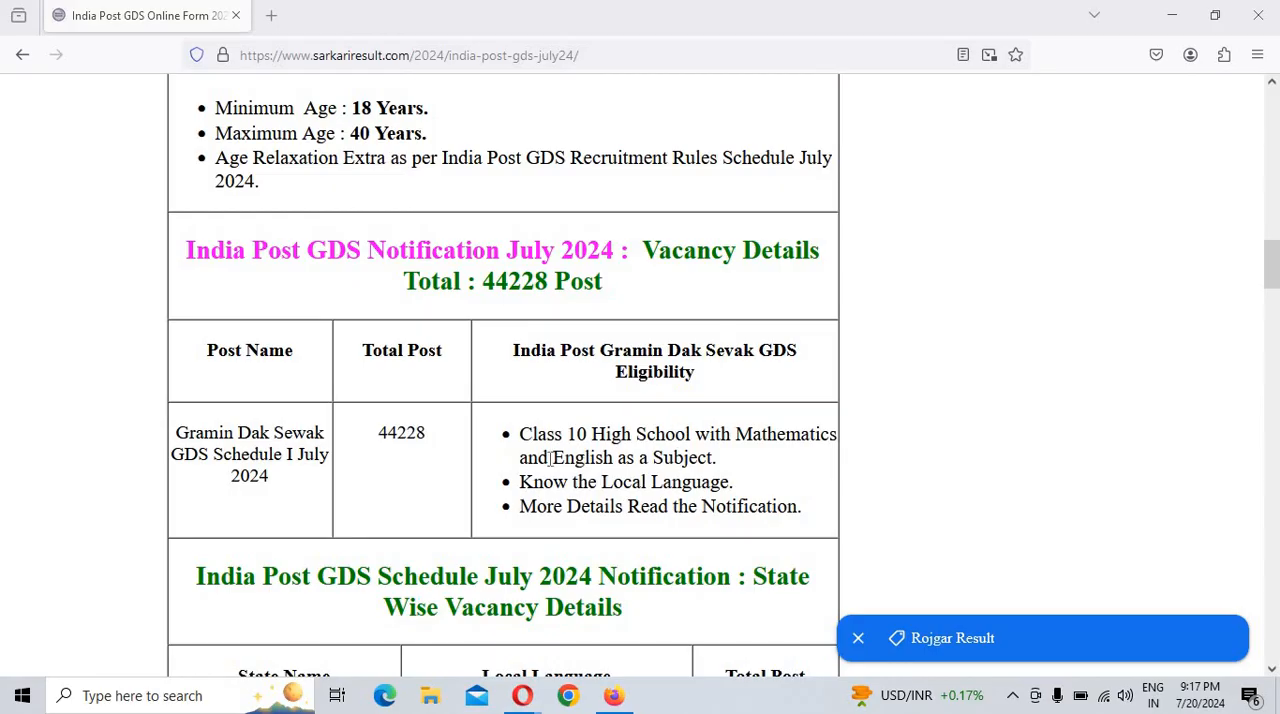
left_click_drag(532, 436, 745, 480)
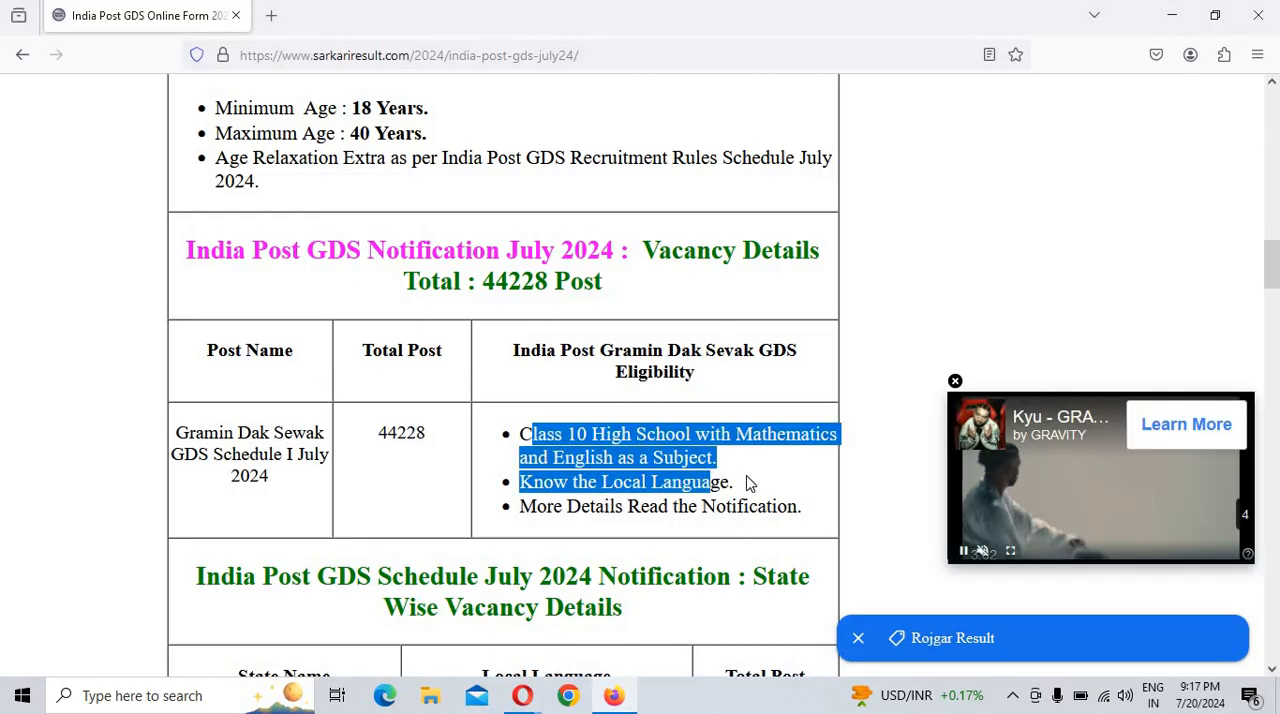
left_click(659, 466)
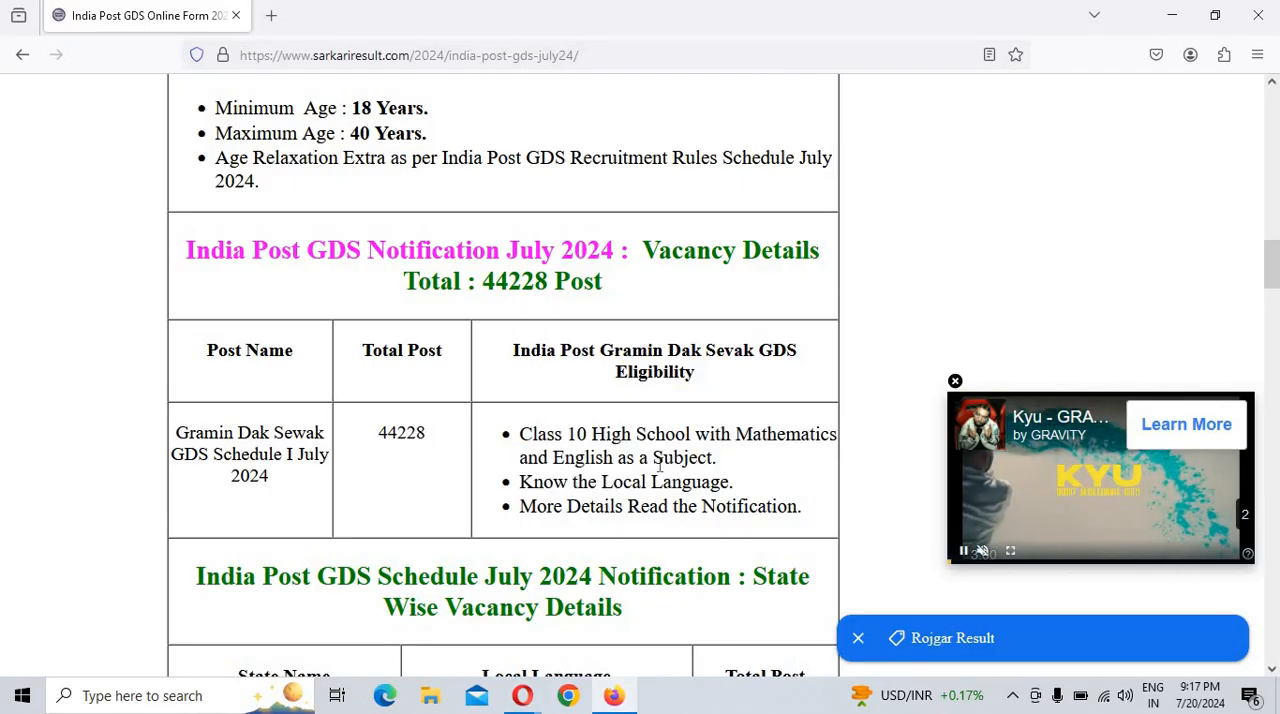
left_click_drag(580, 457, 628, 458)
left_click_drag(590, 506, 716, 502)
left_click(721, 503)
scroll(750, 486, "down", 5)
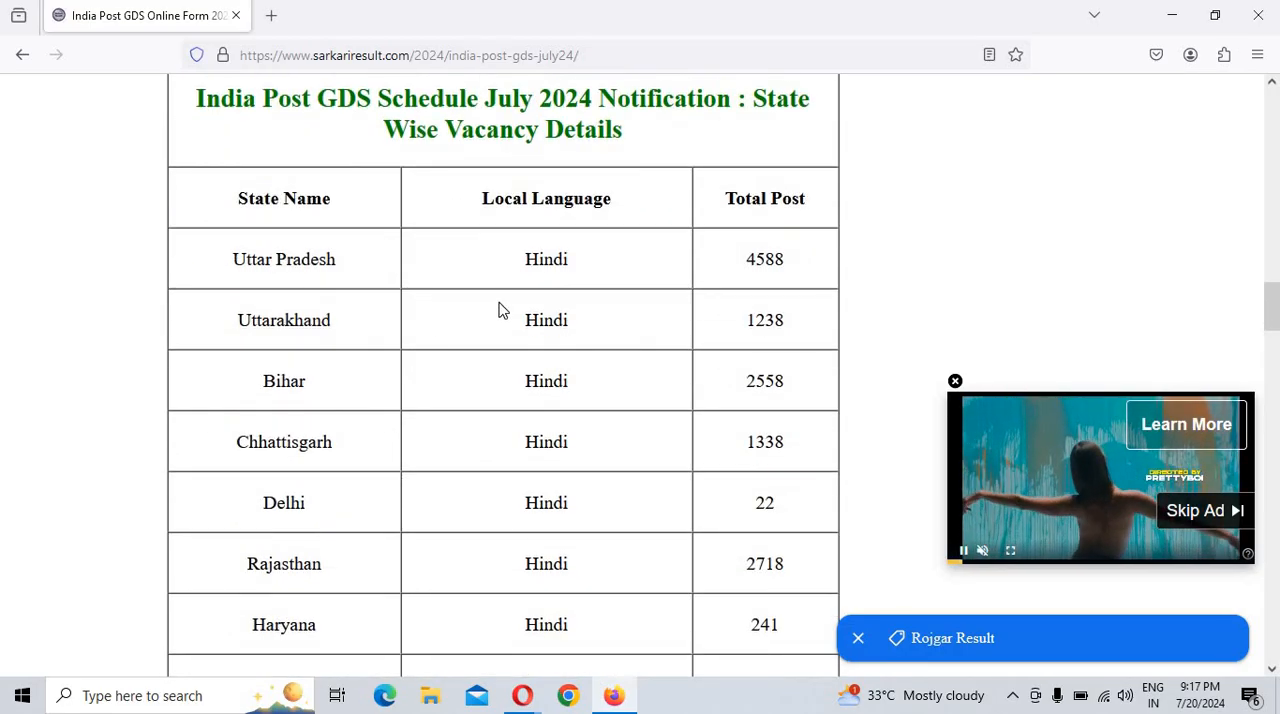
scroll(611, 286, "down", 1)
scroll(390, 277, "up", 2)
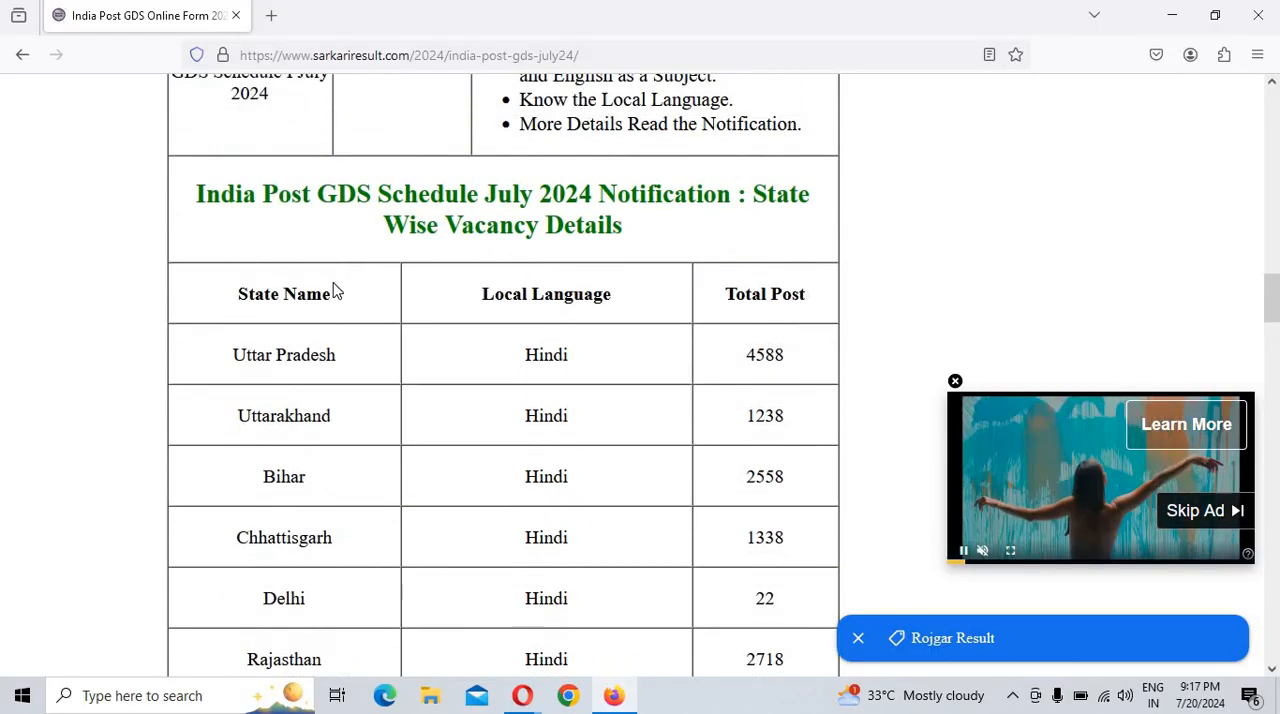
Step: Open the Registration page from the Apply Online row of the notice's important links
scroll(331, 289, "down", 6)
scroll(375, 421, "down", 17)
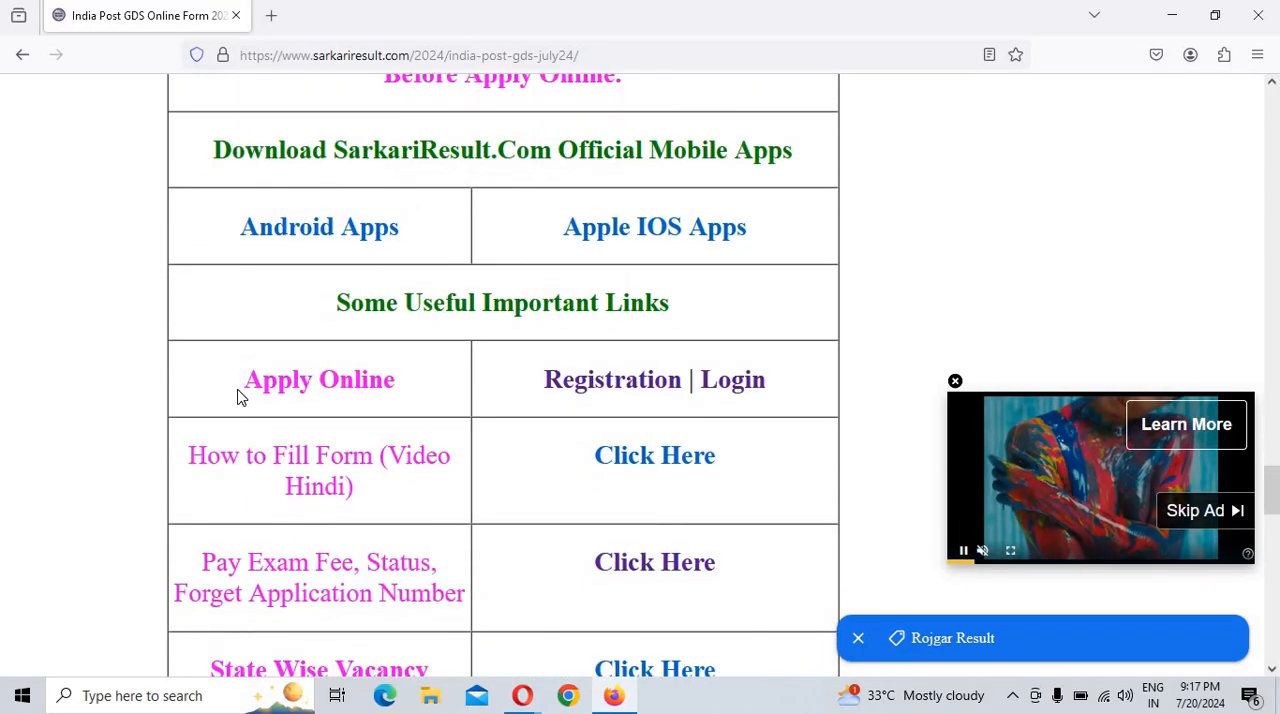
left_click_drag(248, 388, 400, 397)
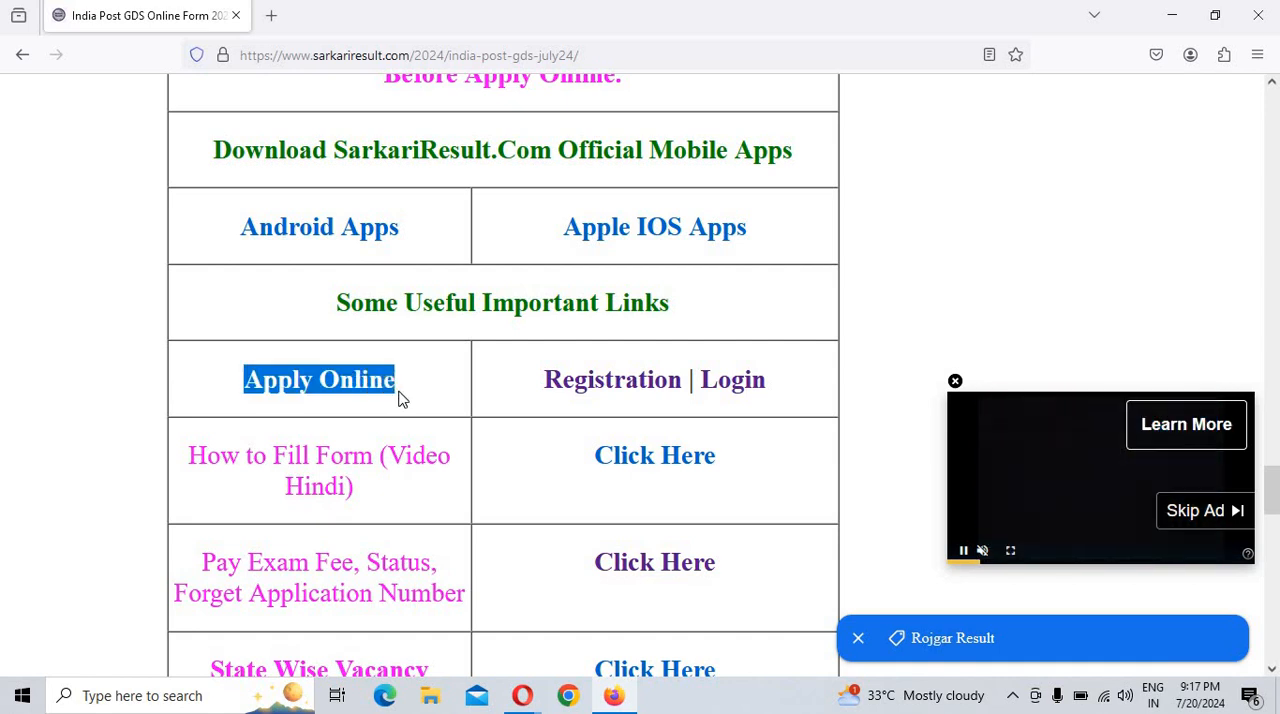
left_click(611, 382)
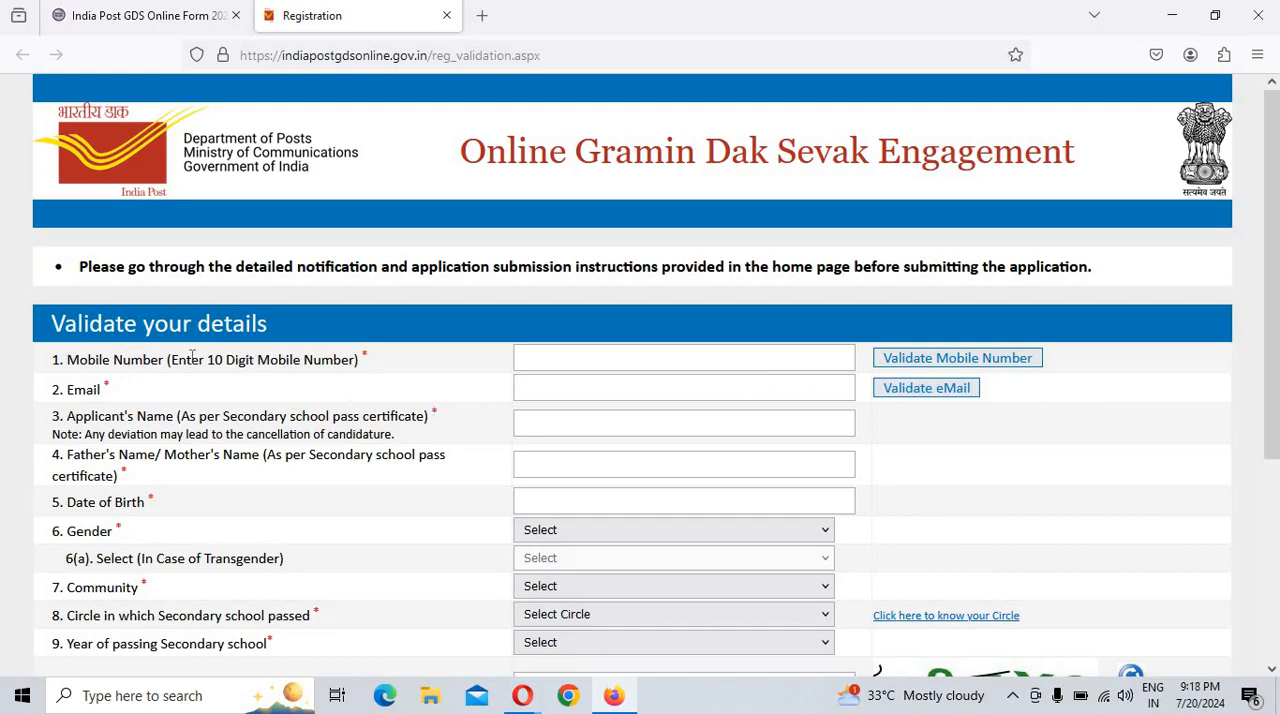
Step: Examine the registration form's email, applicant's name, parent's name, date of birth and gender fields without filling them in
double_click(106, 385)
left_click(545, 386)
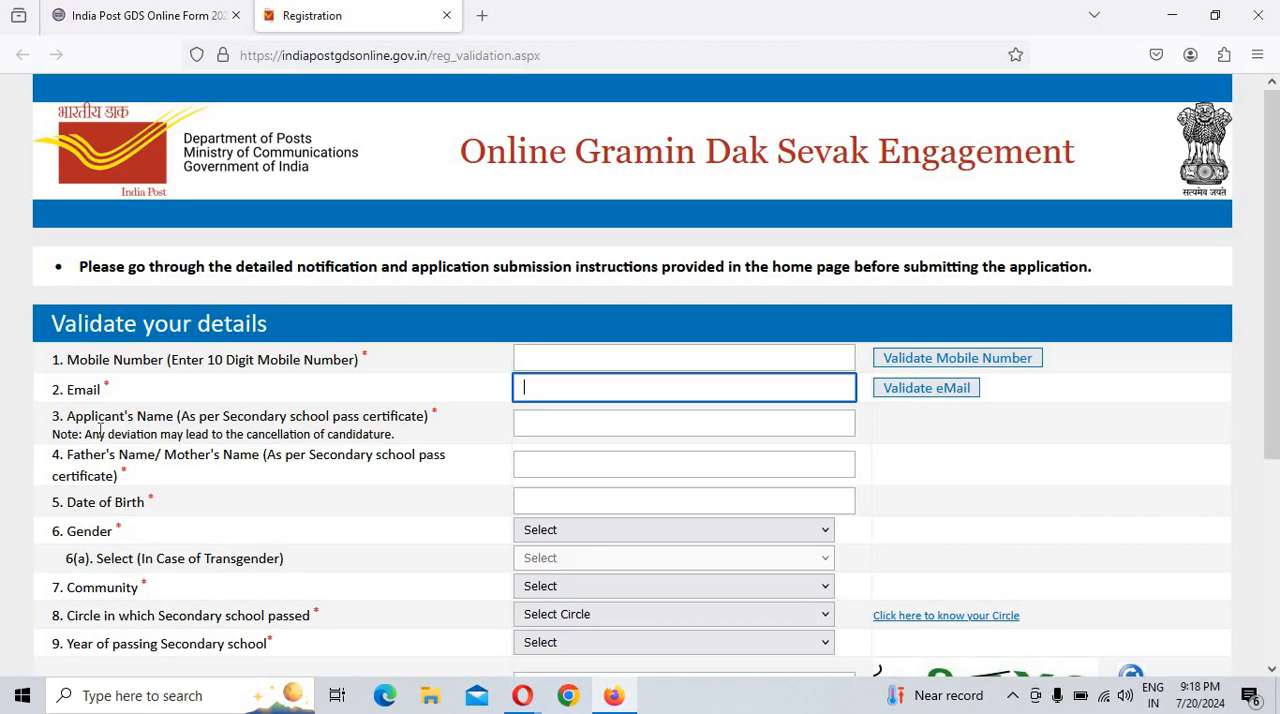
left_click_drag(100, 432, 254, 423)
left_click(260, 424)
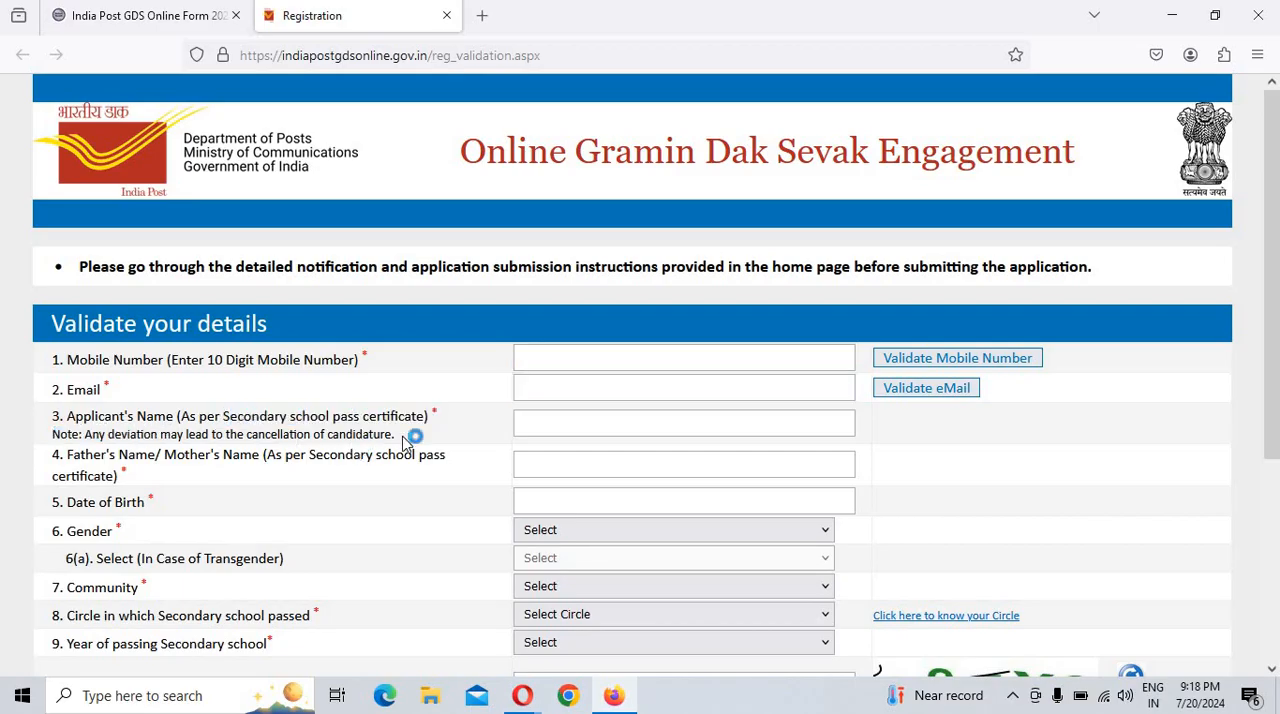
left_click(544, 426)
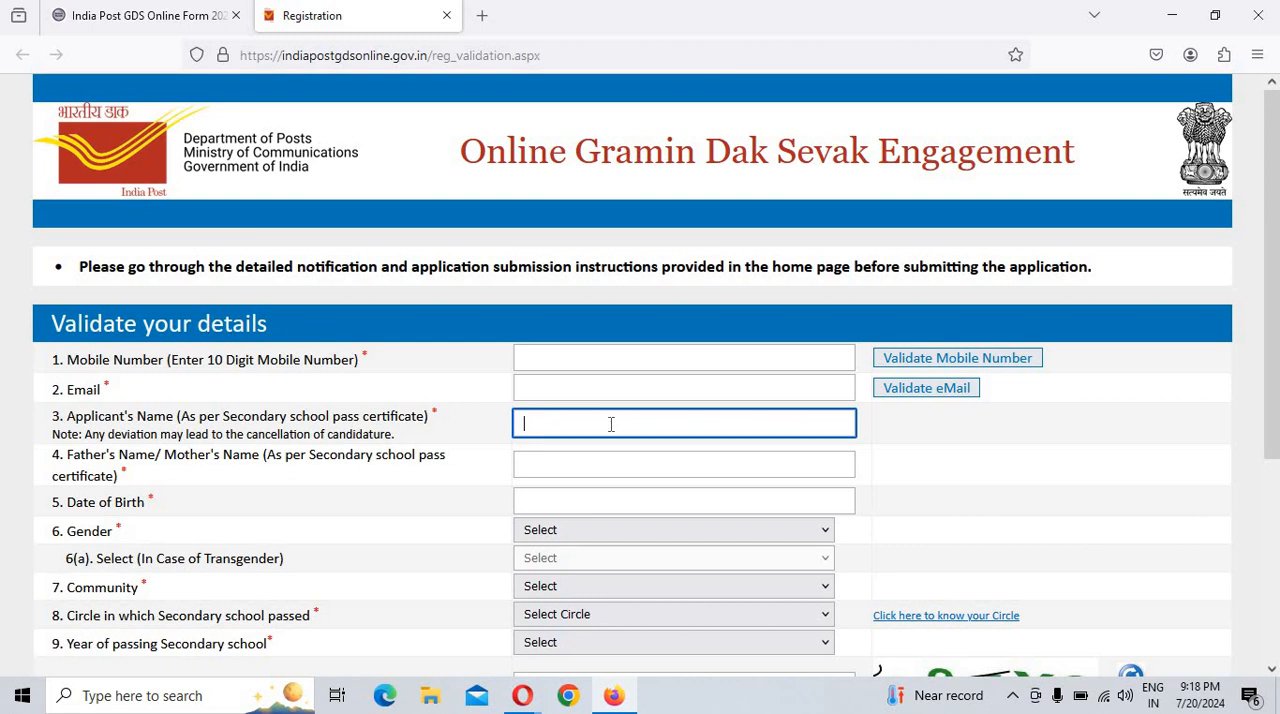
left_click(553, 425)
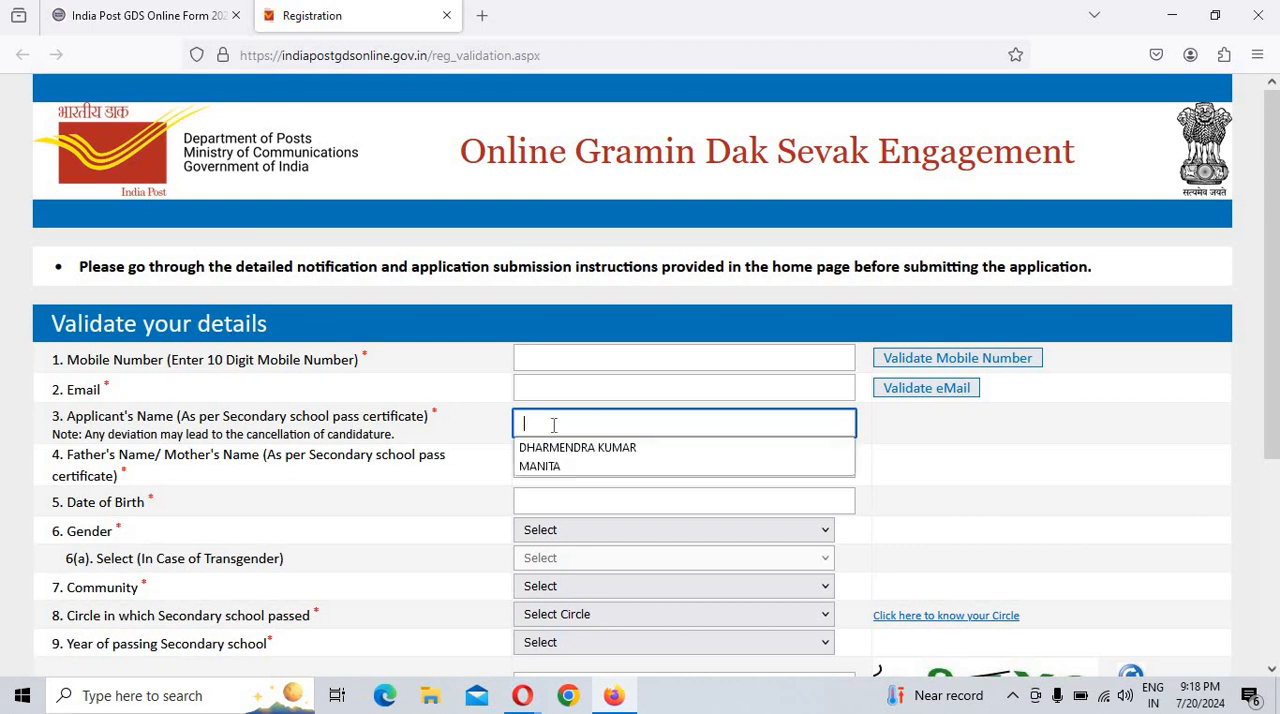
left_click(440, 494)
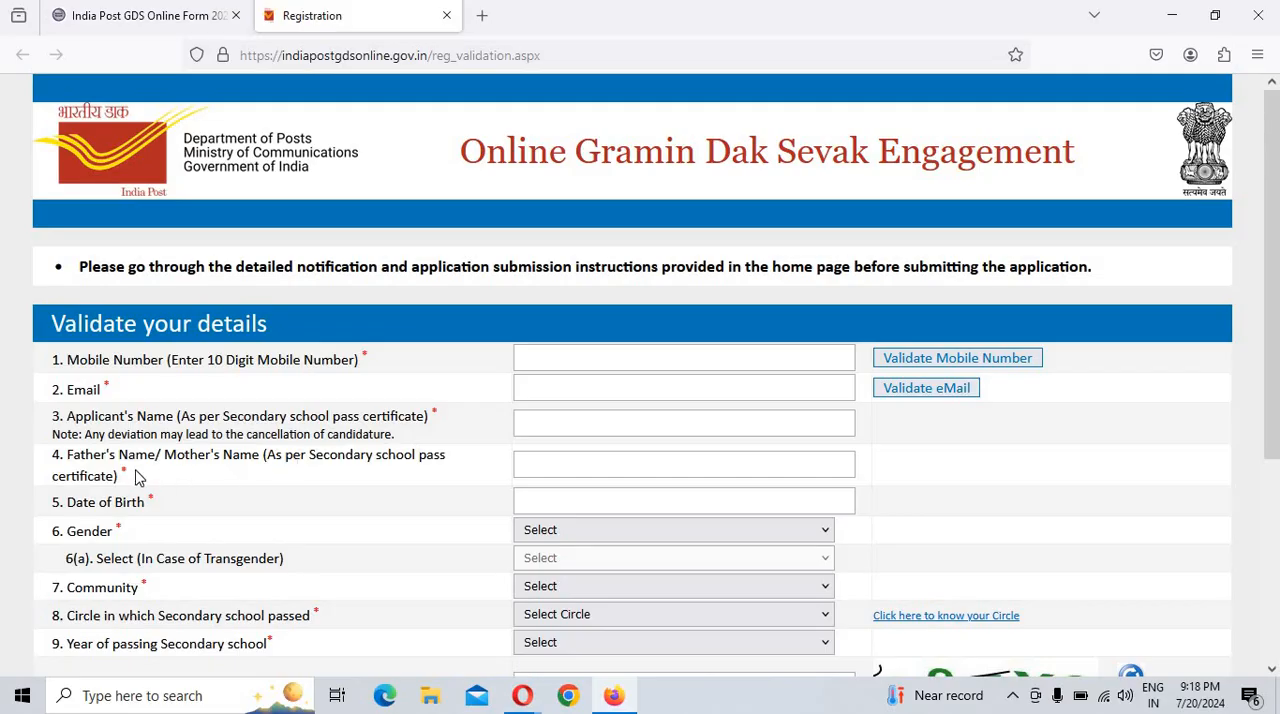
left_click(538, 467)
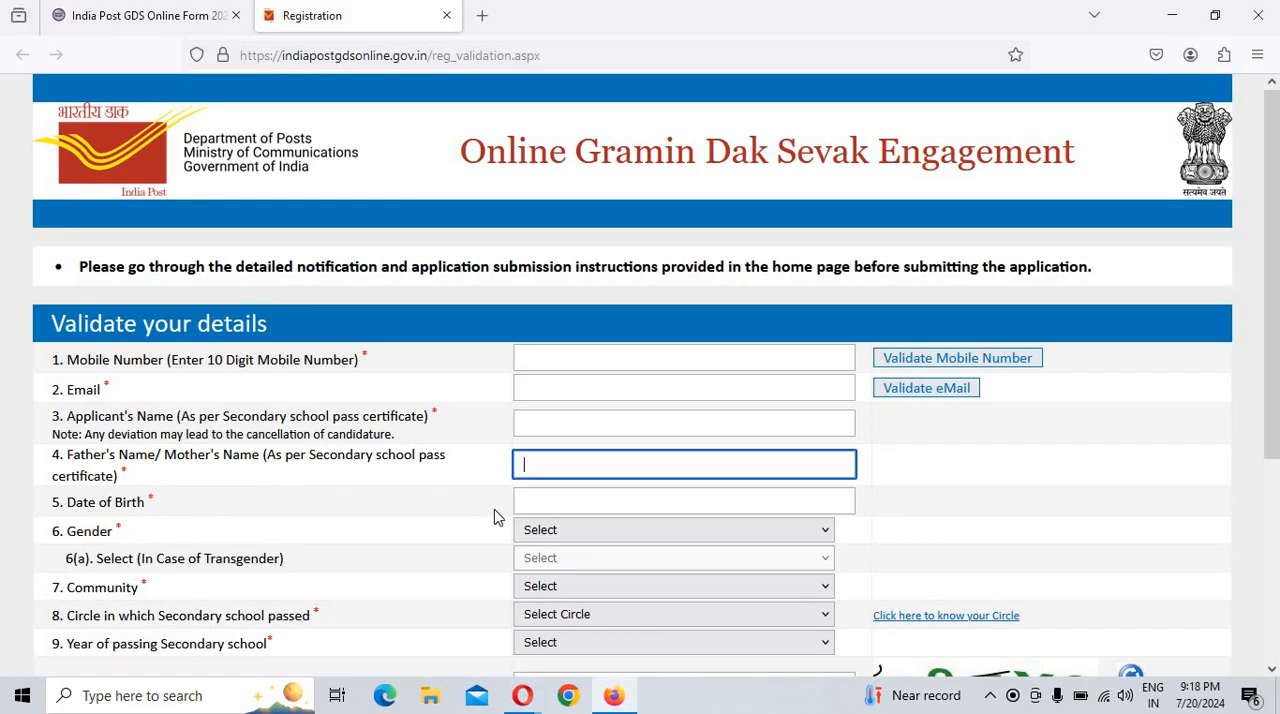
left_click(610, 502)
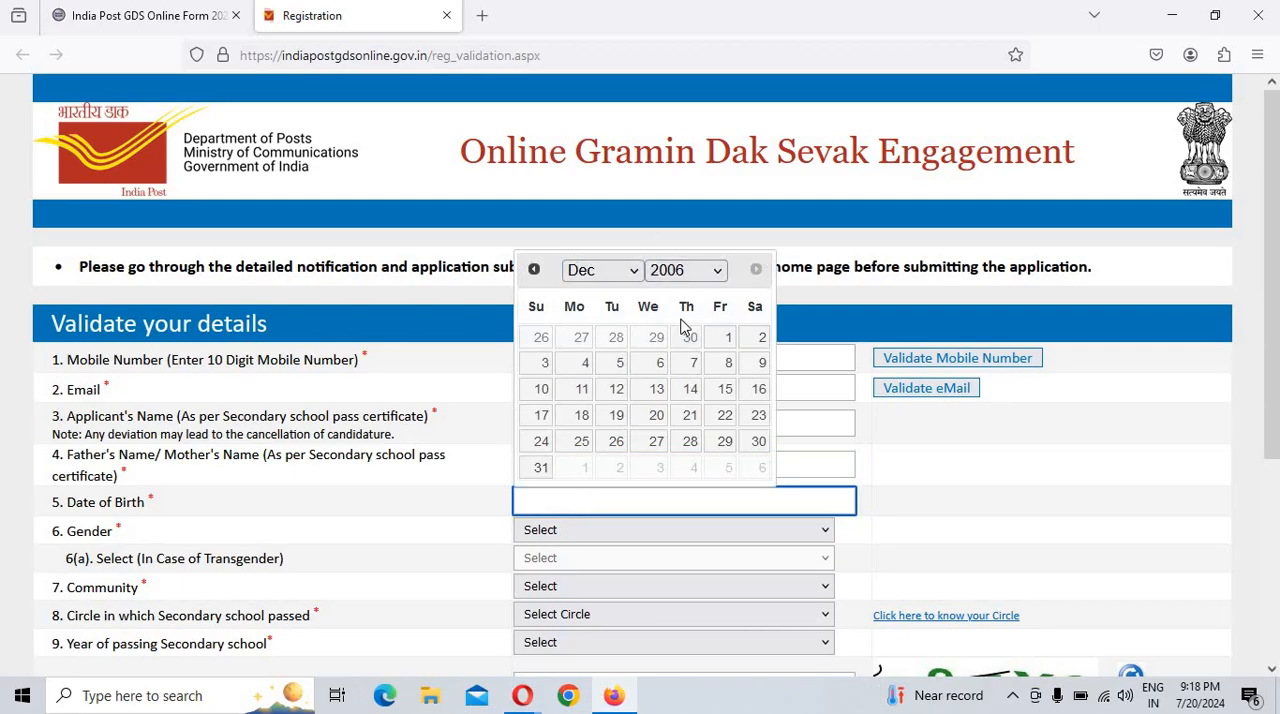
scroll(670, 420, "down", 2)
left_click(890, 440)
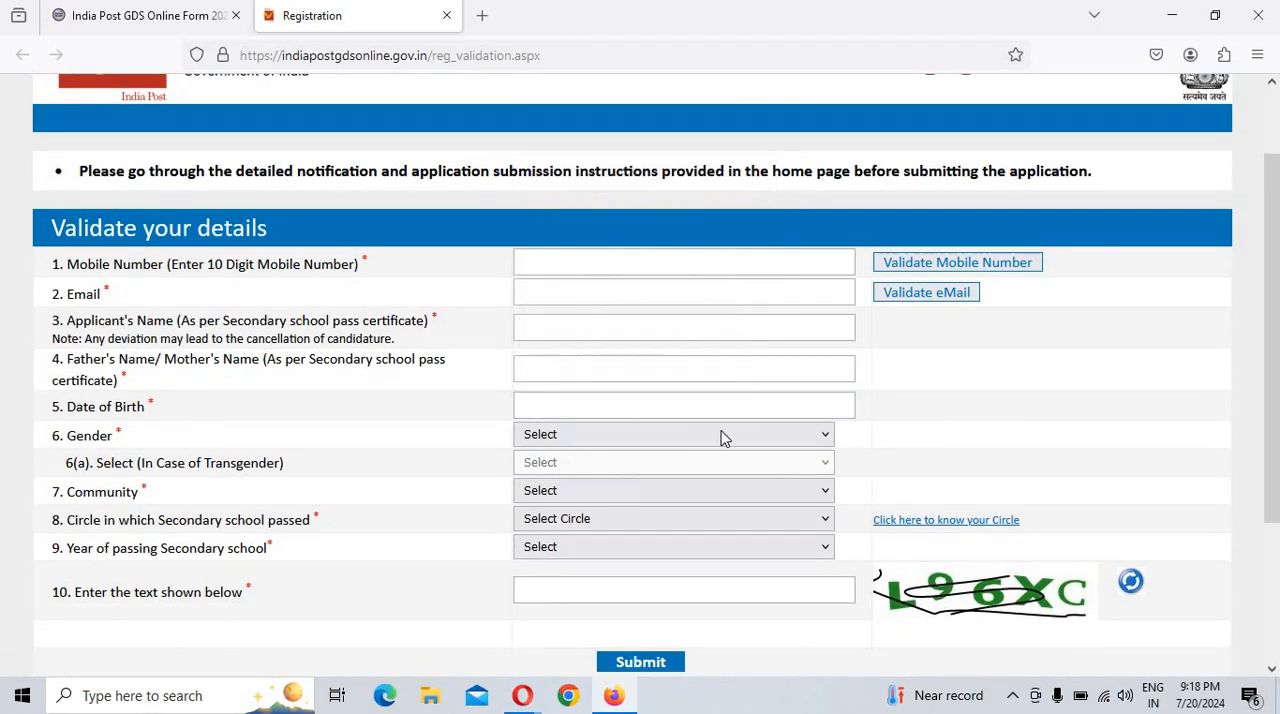
left_click(604, 440)
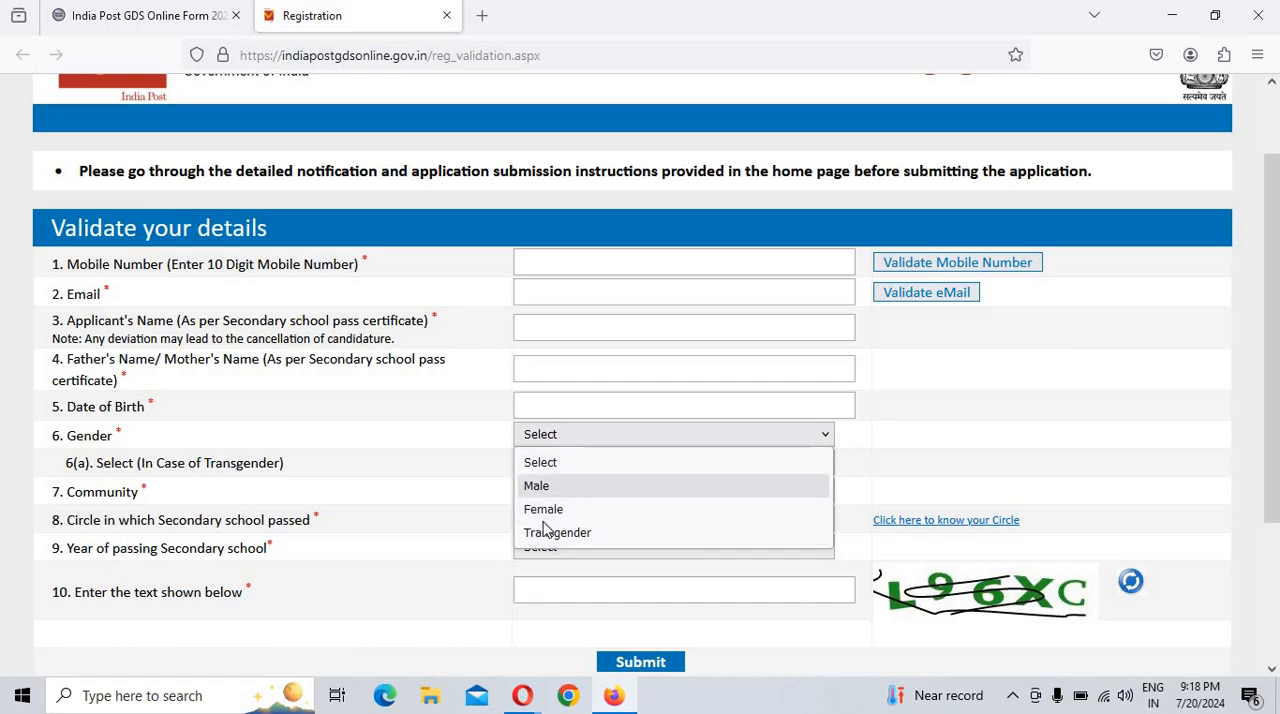
left_click(362, 520)
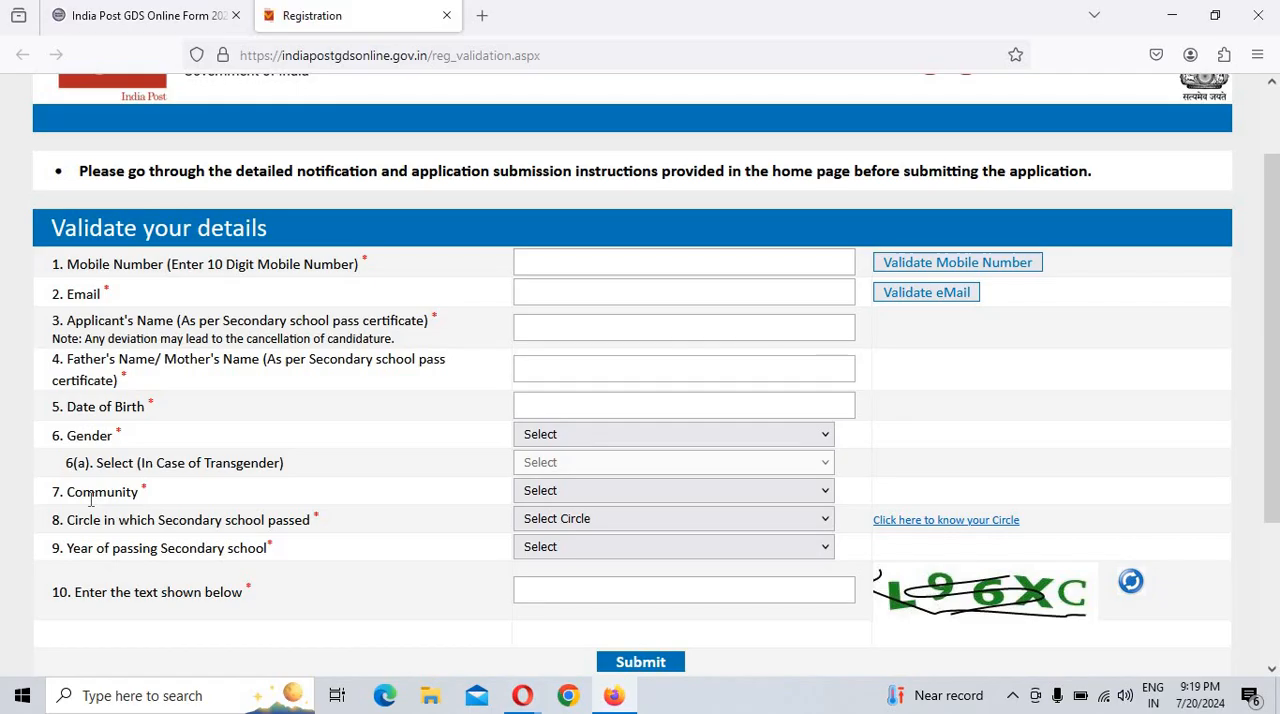
Step: Set the community to OBC and the circle in which secondary school was passed to Uttar Pradesh
left_click(567, 491)
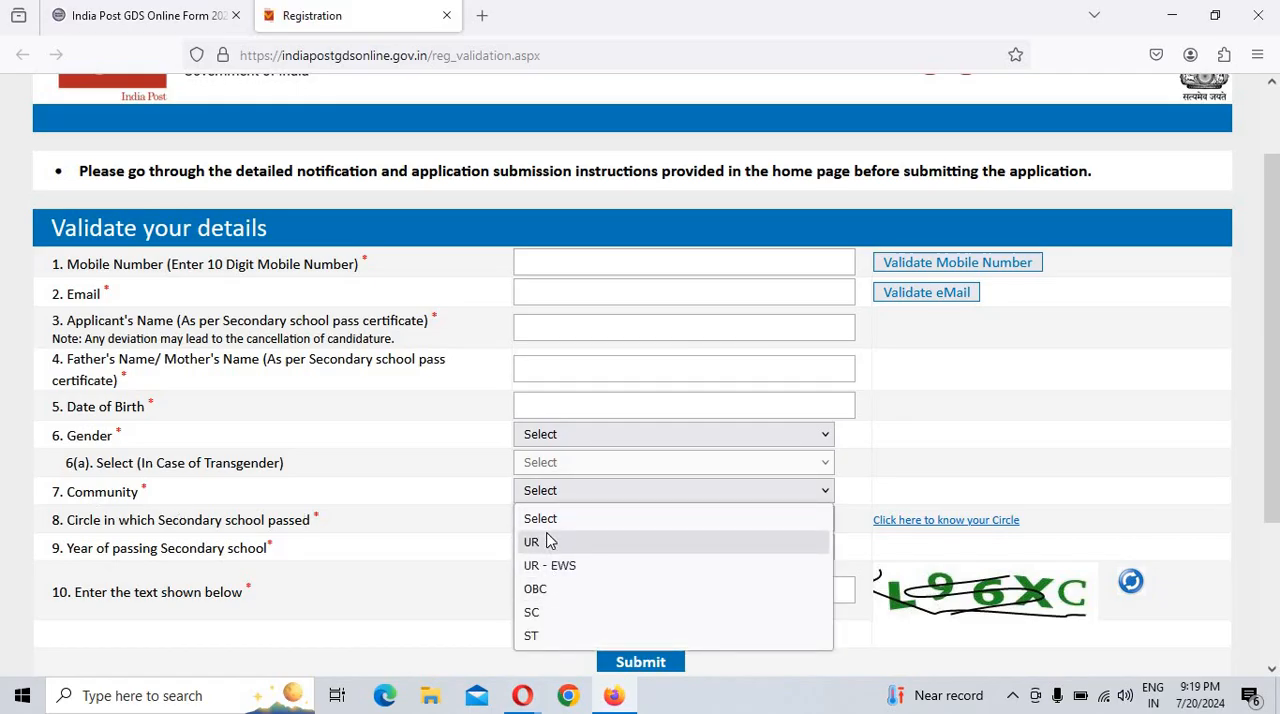
left_click(545, 598)
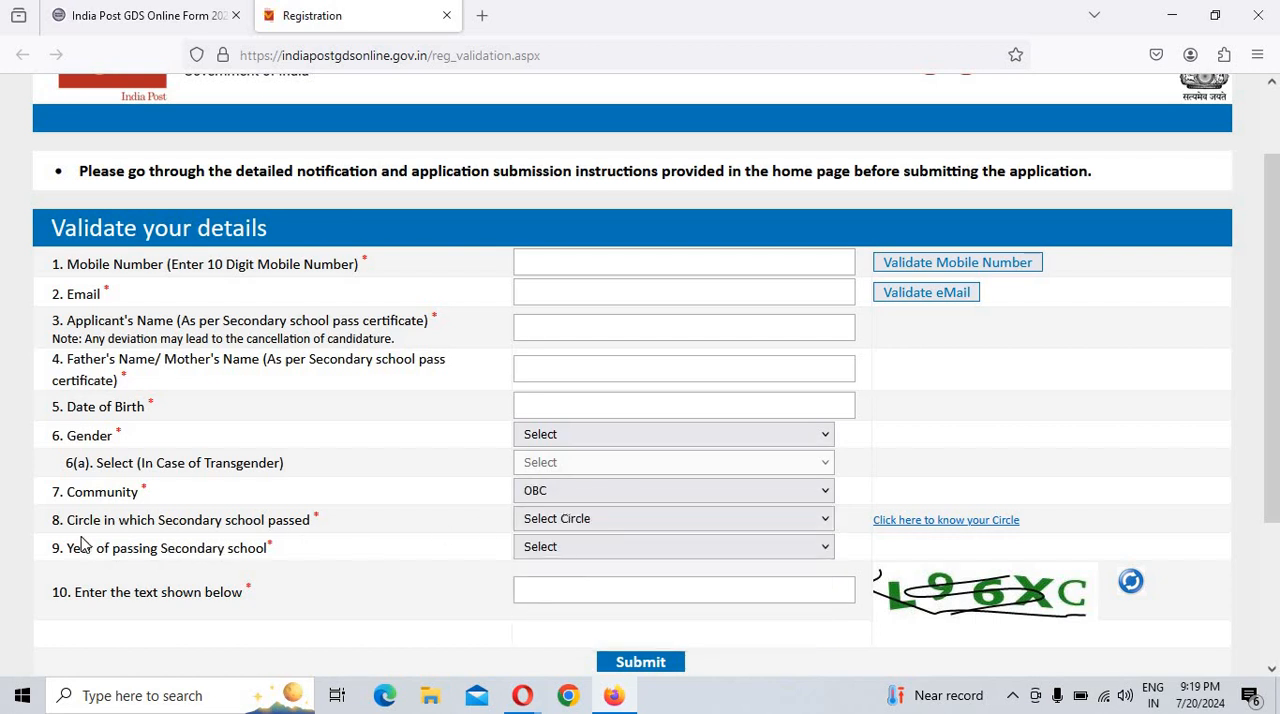
left_click_drag(84, 524, 202, 524)
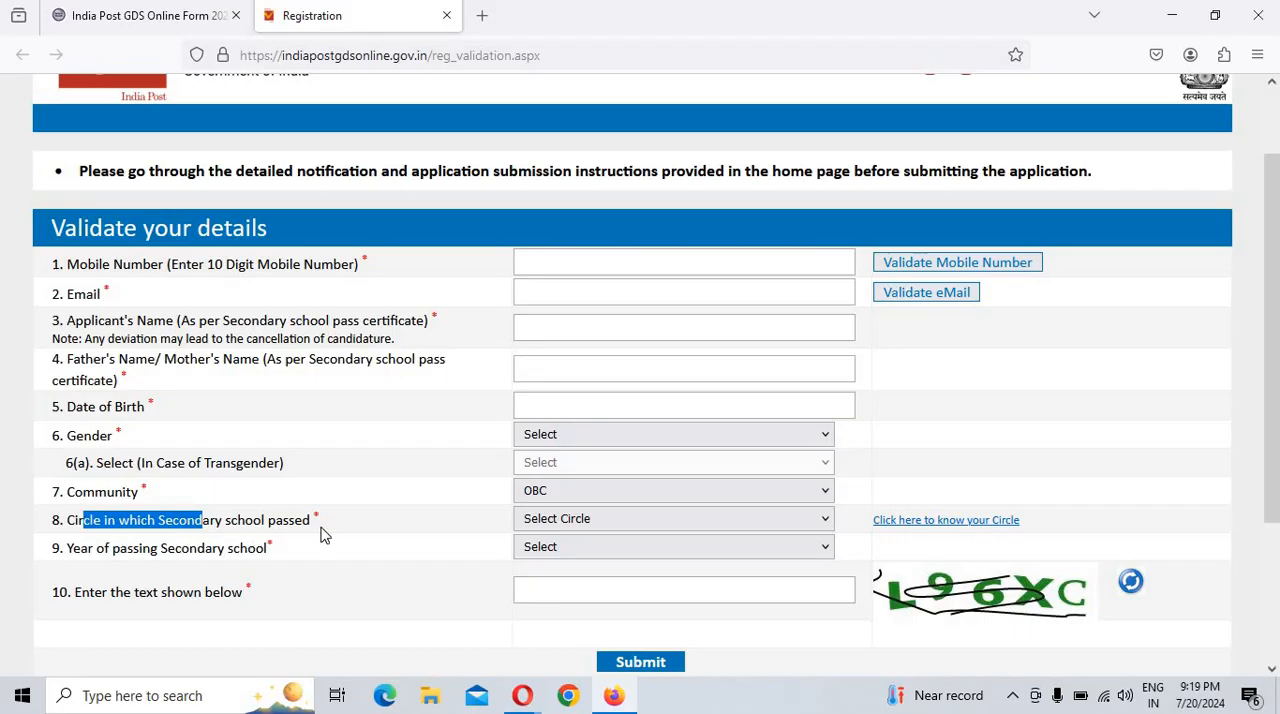
left_click(585, 521)
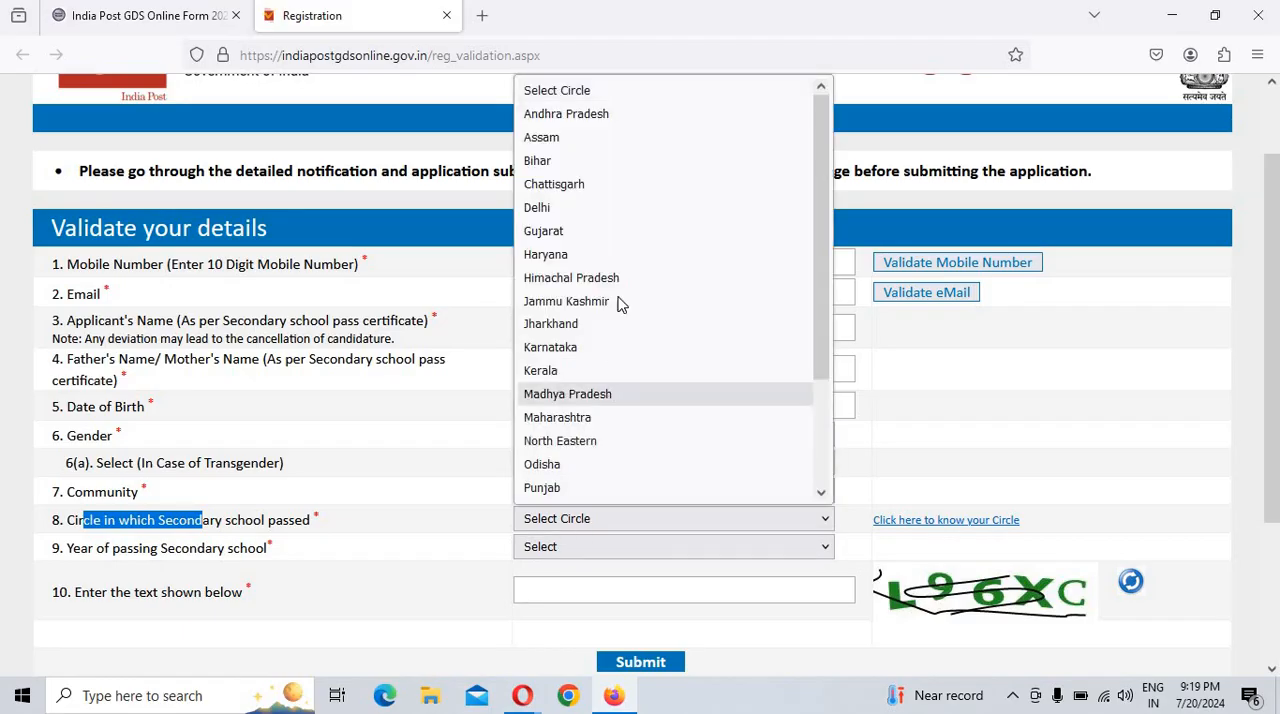
scroll(618, 420, "down", 2)
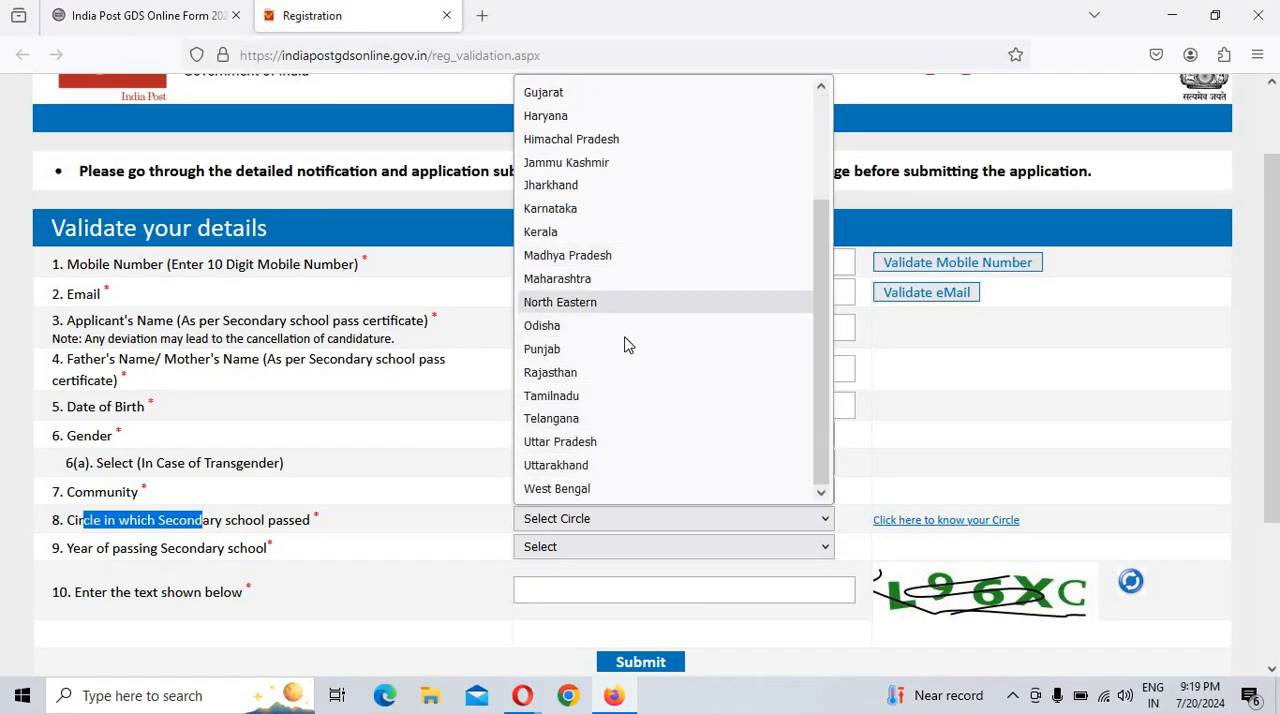
left_click(585, 441)
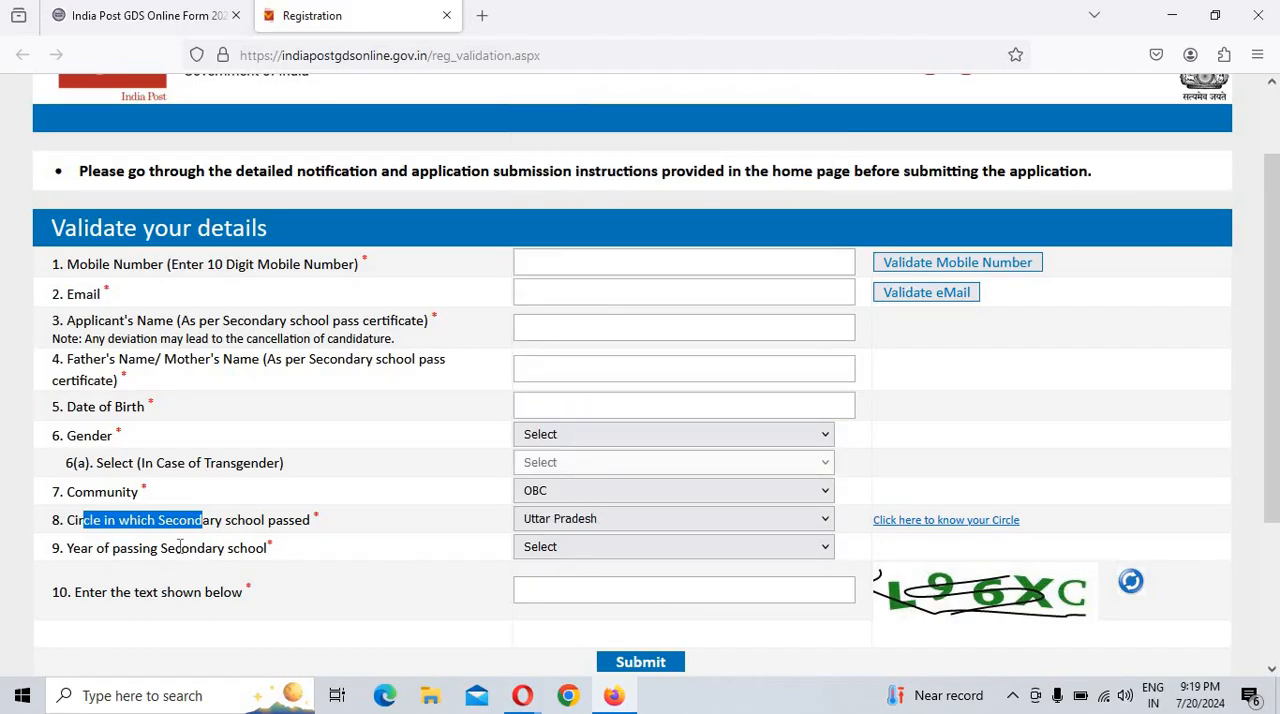
Step: Look through the available years of passing secondary school and examine the captcha text field without choosing a value
left_click_drag(89, 557, 275, 566)
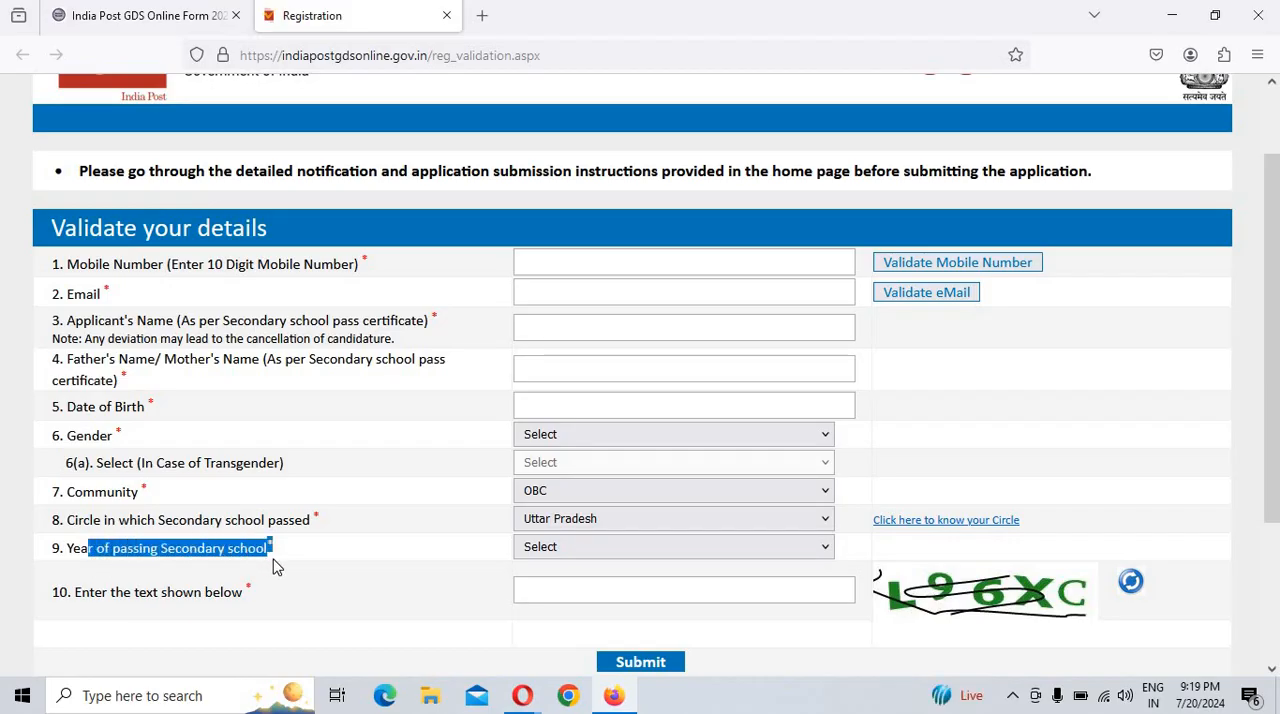
left_click(596, 554)
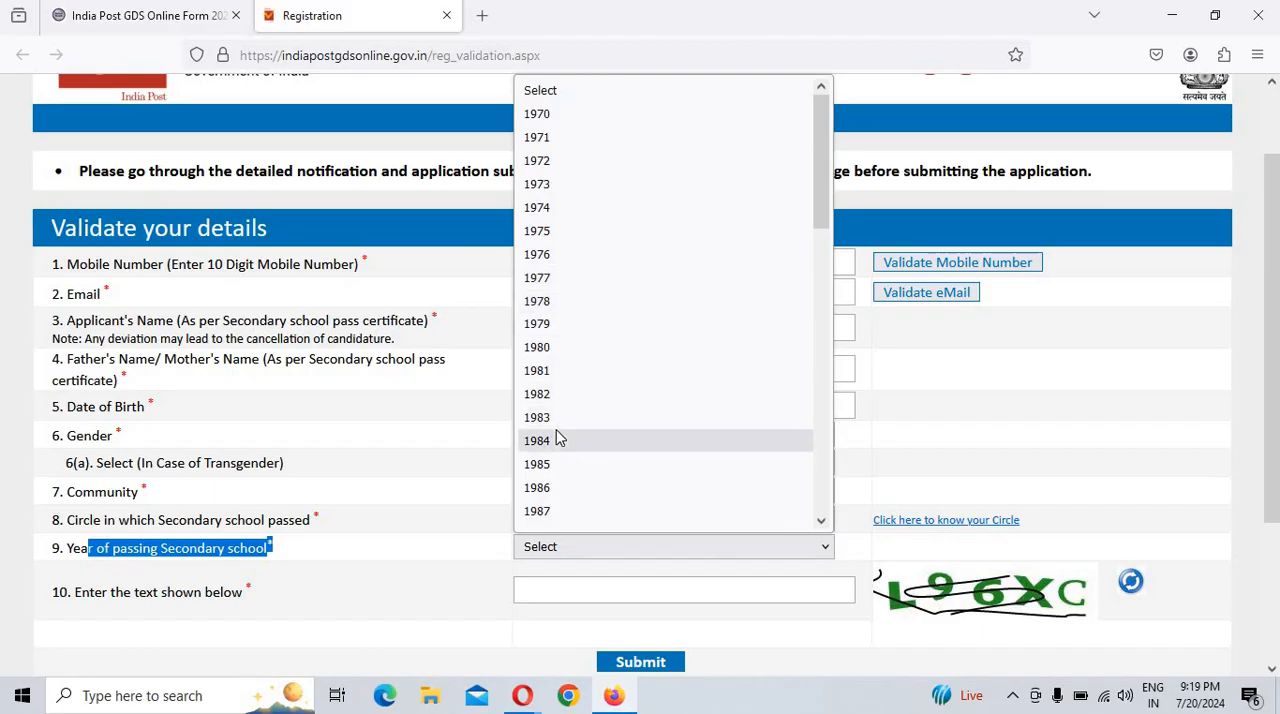
scroll(569, 420, "down", 10)
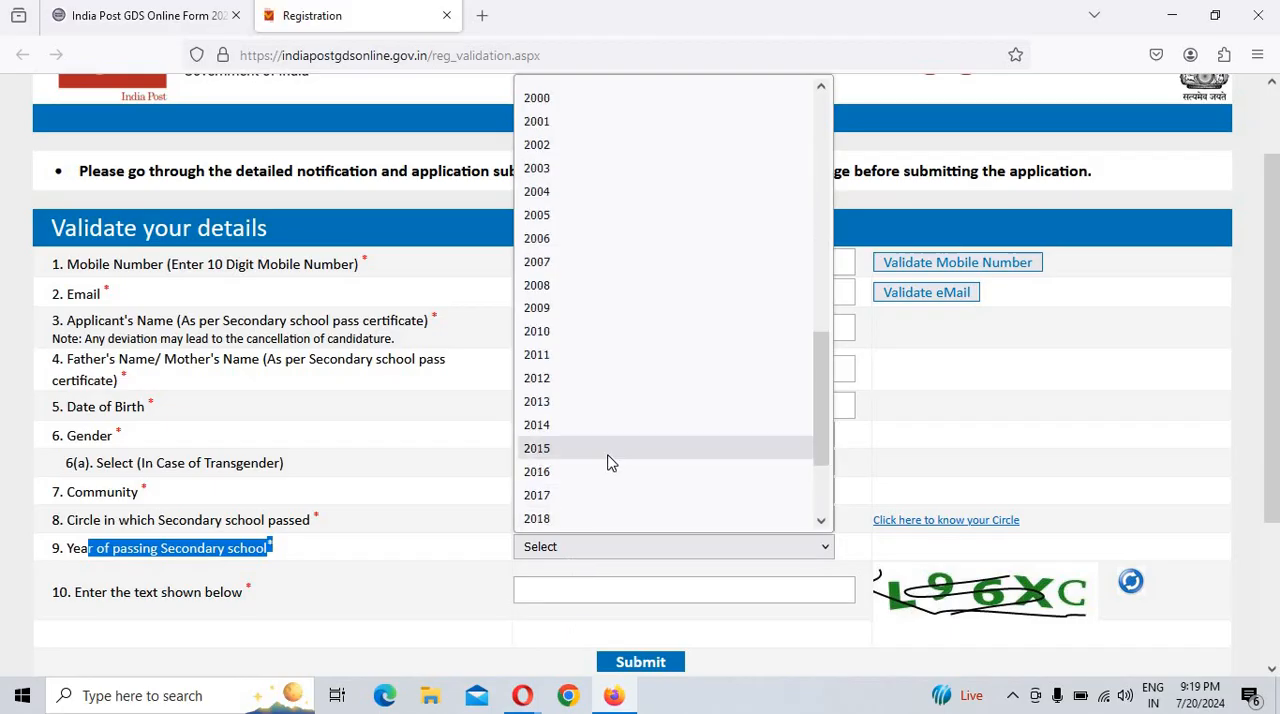
scroll(611, 462, "down", 2)
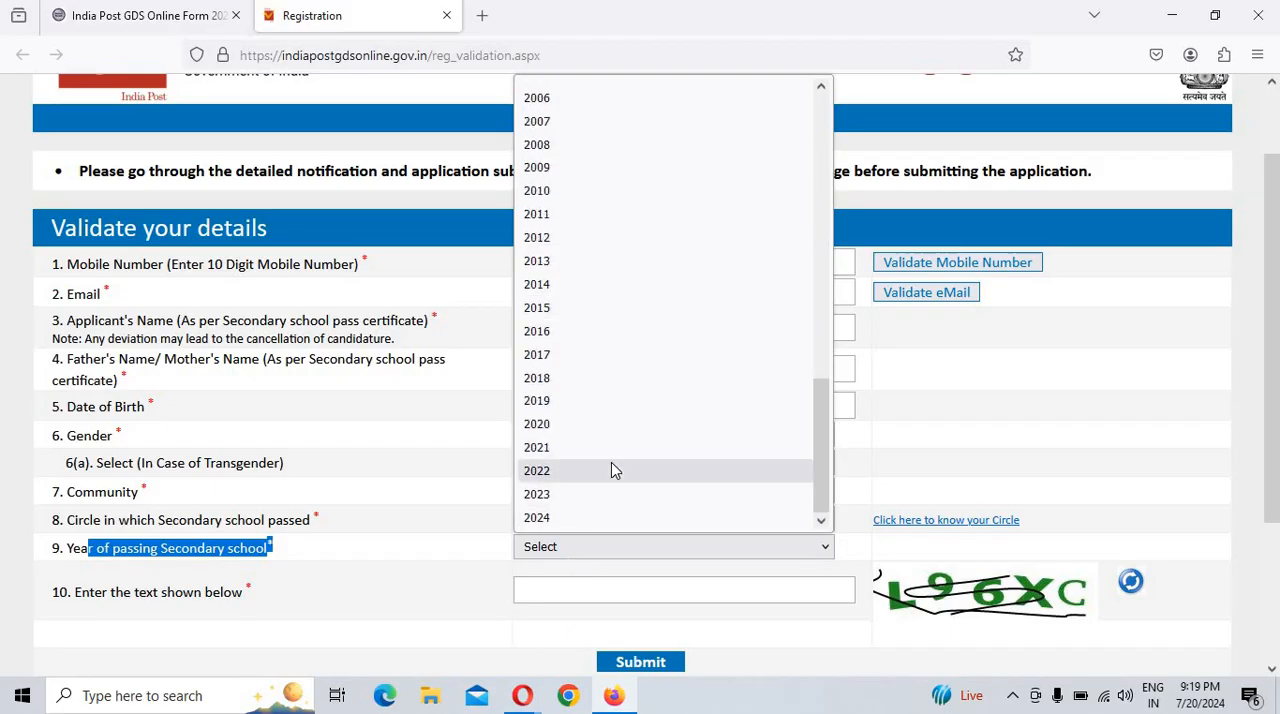
left_click(583, 615)
left_click(586, 600)
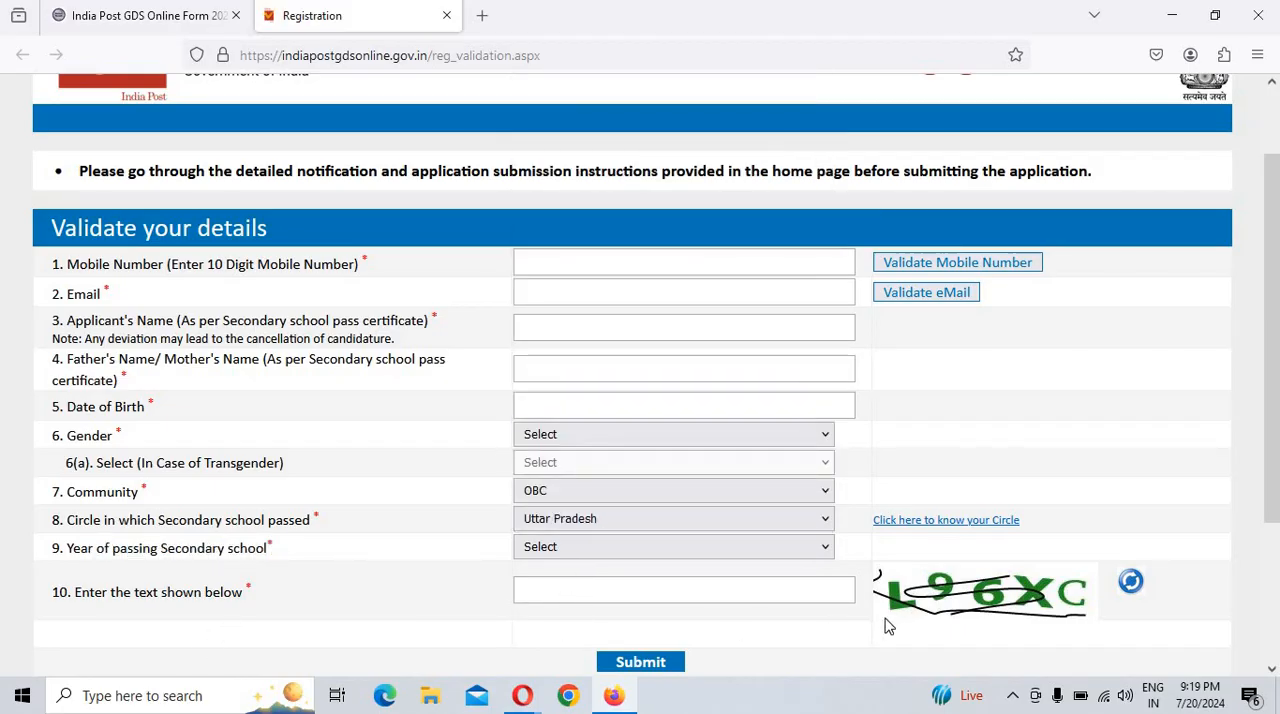
scroll(885, 625, "down", 3)
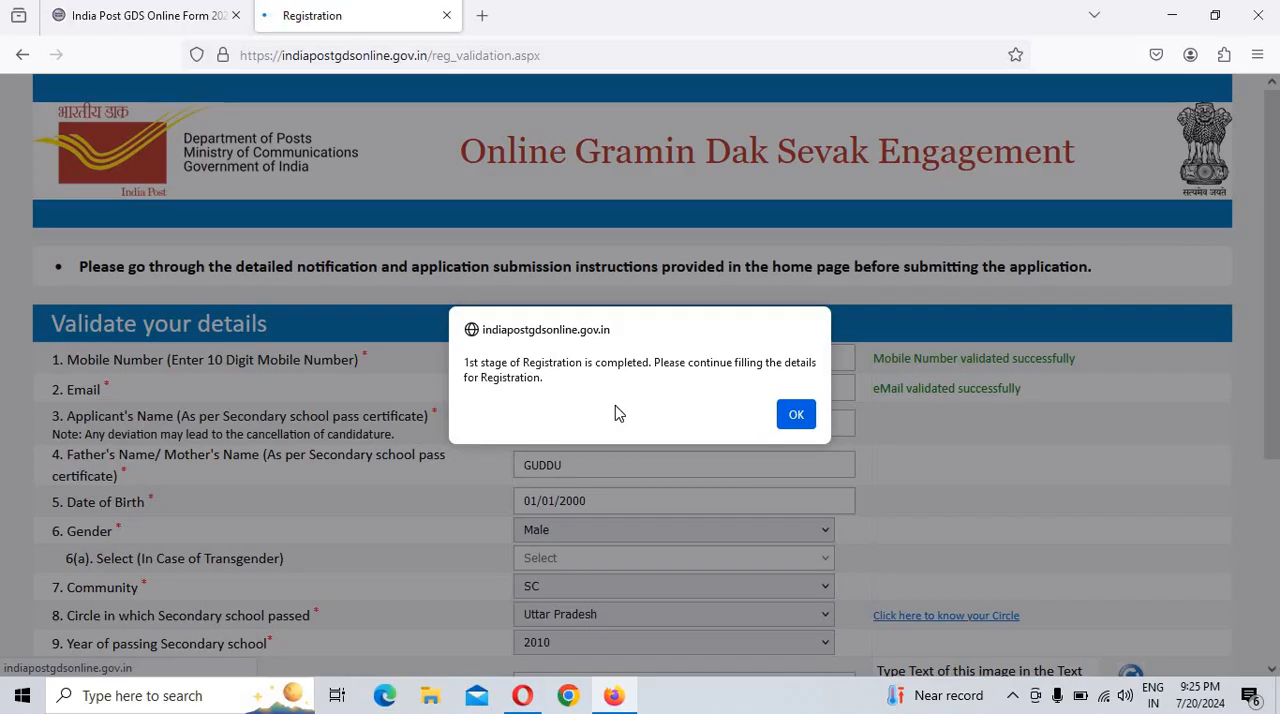
Step: Acknowledge the first-stage registration message to continue to the remaining applicant details
key("Return")
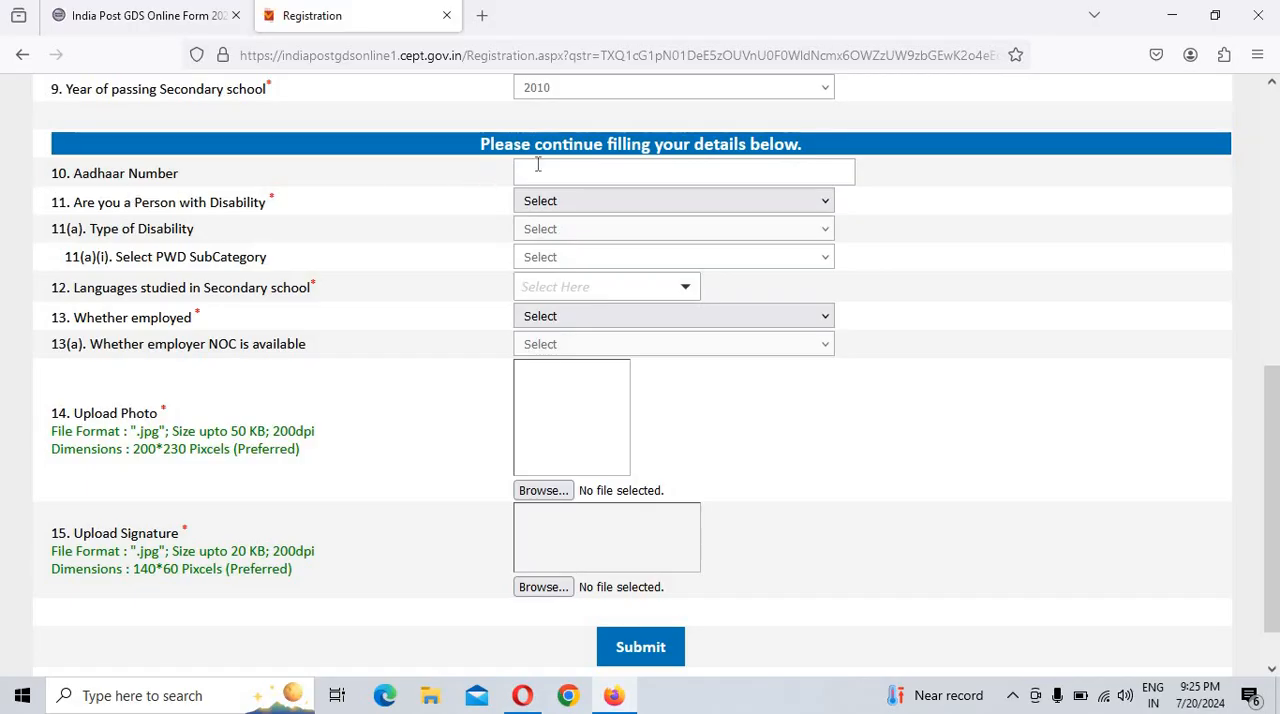
Step: Enter the applicant's Aadhaar number and set the person with disability answer to No
left_click(575, 172)
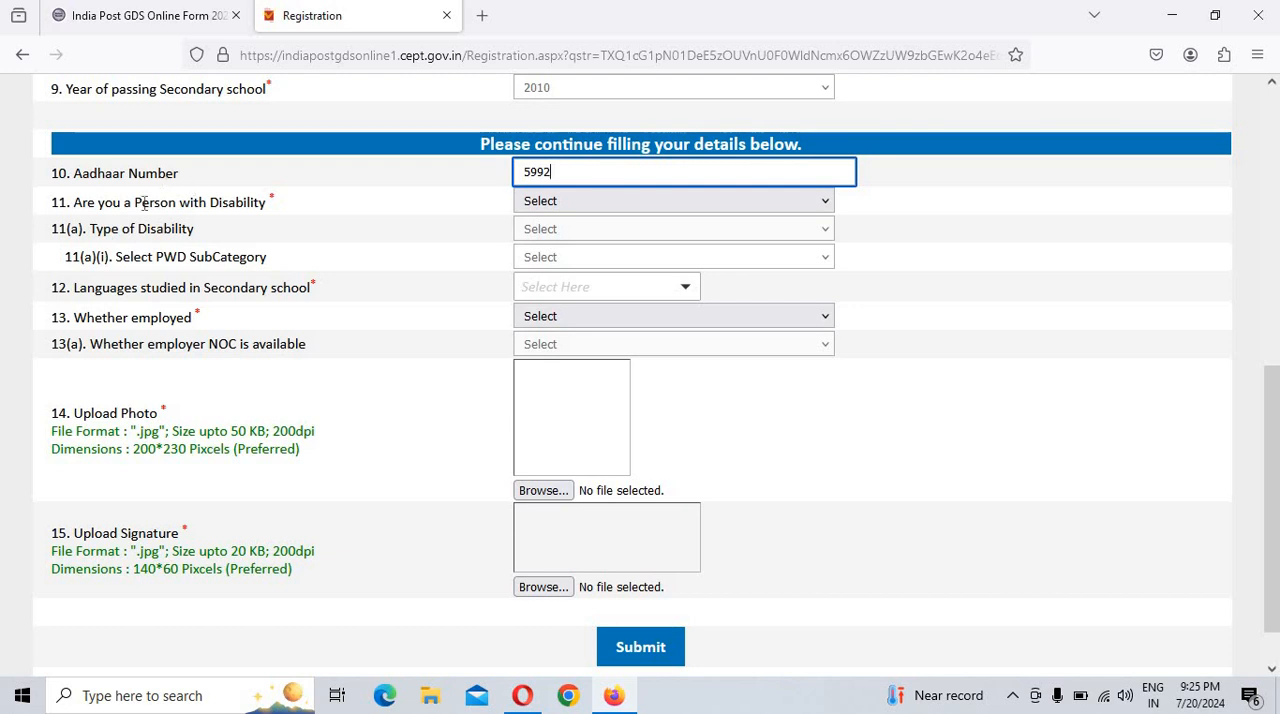
left_click(590, 207)
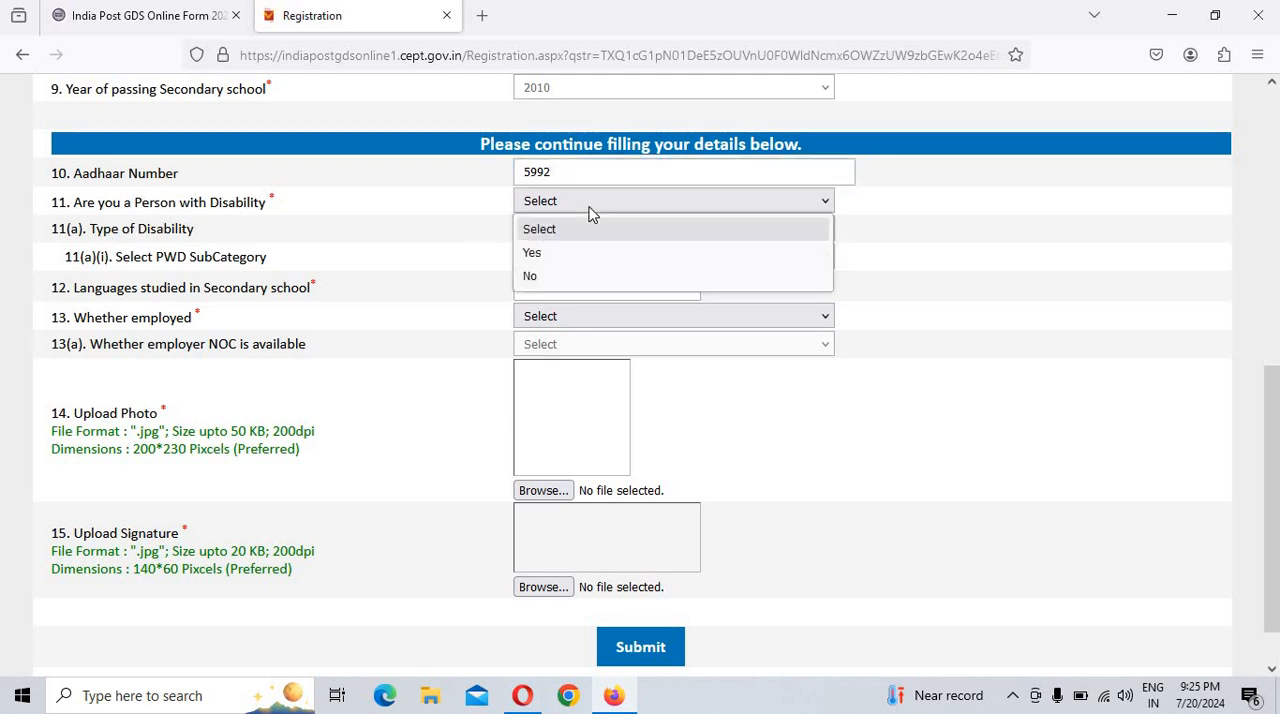
left_click(535, 280)
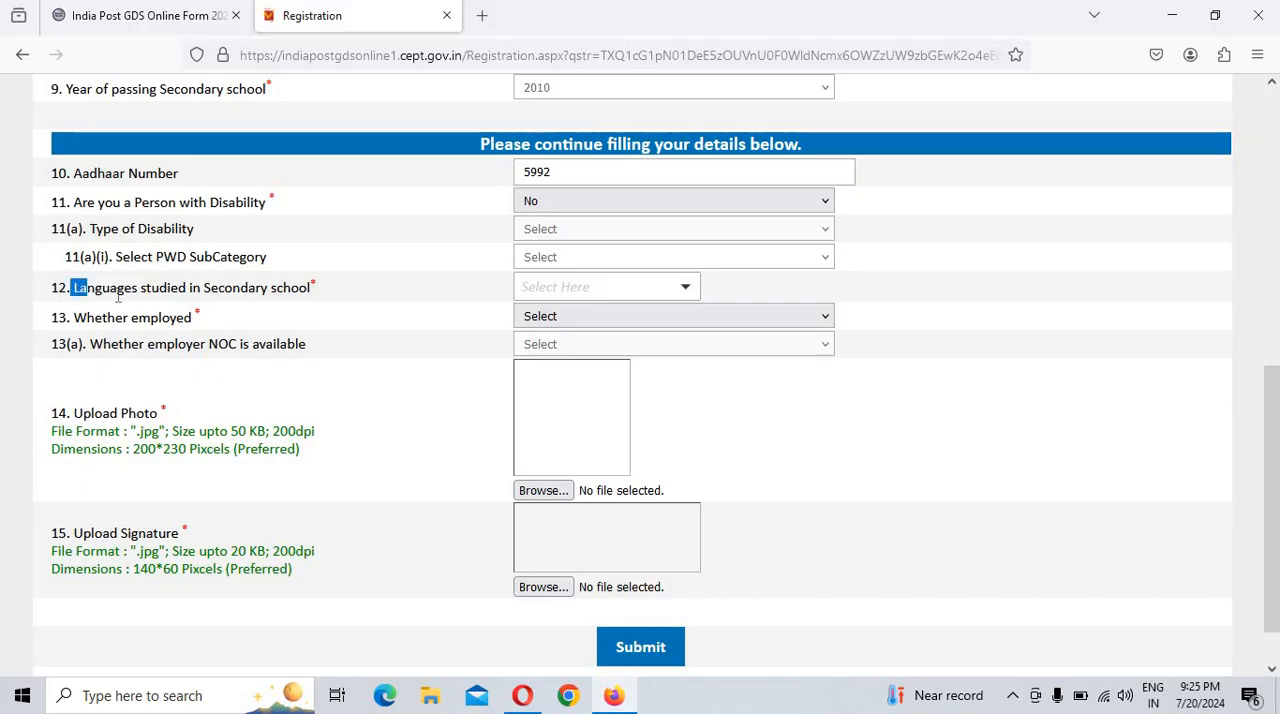
Step: Choose English and Hindi as the languages studied in secondary school
left_click_drag(74, 288, 345, 302)
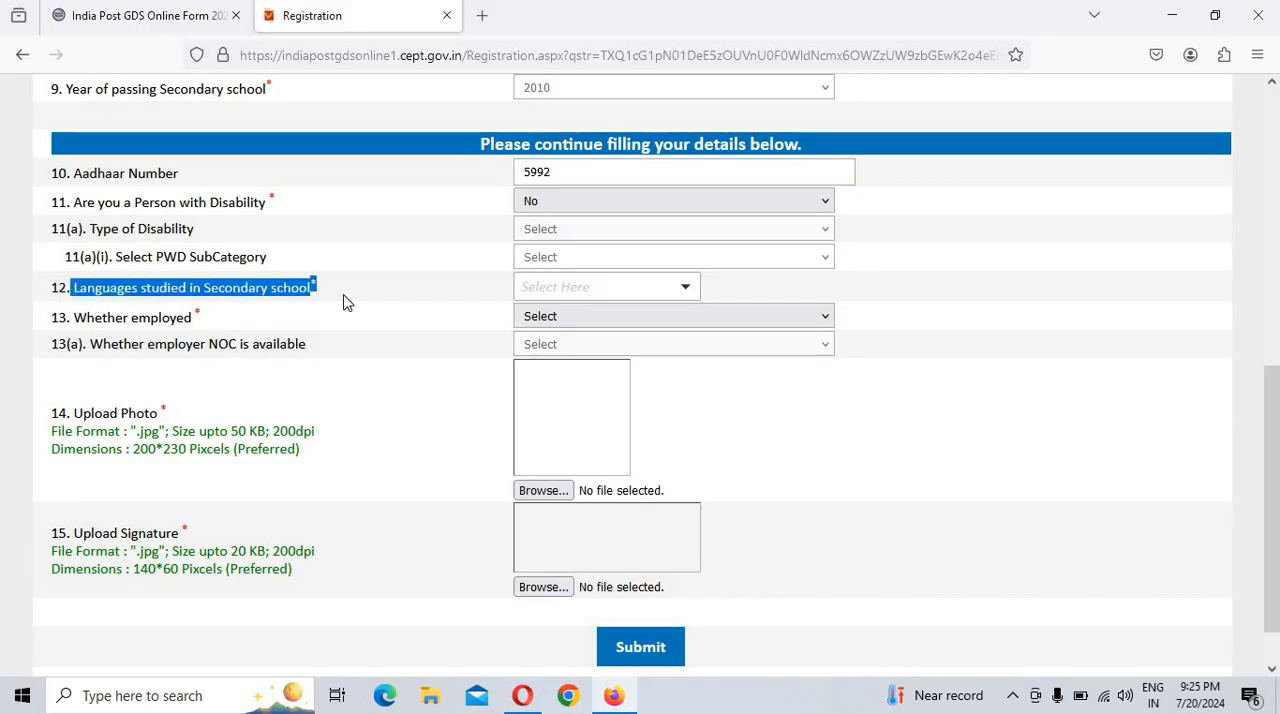
left_click(136, 309)
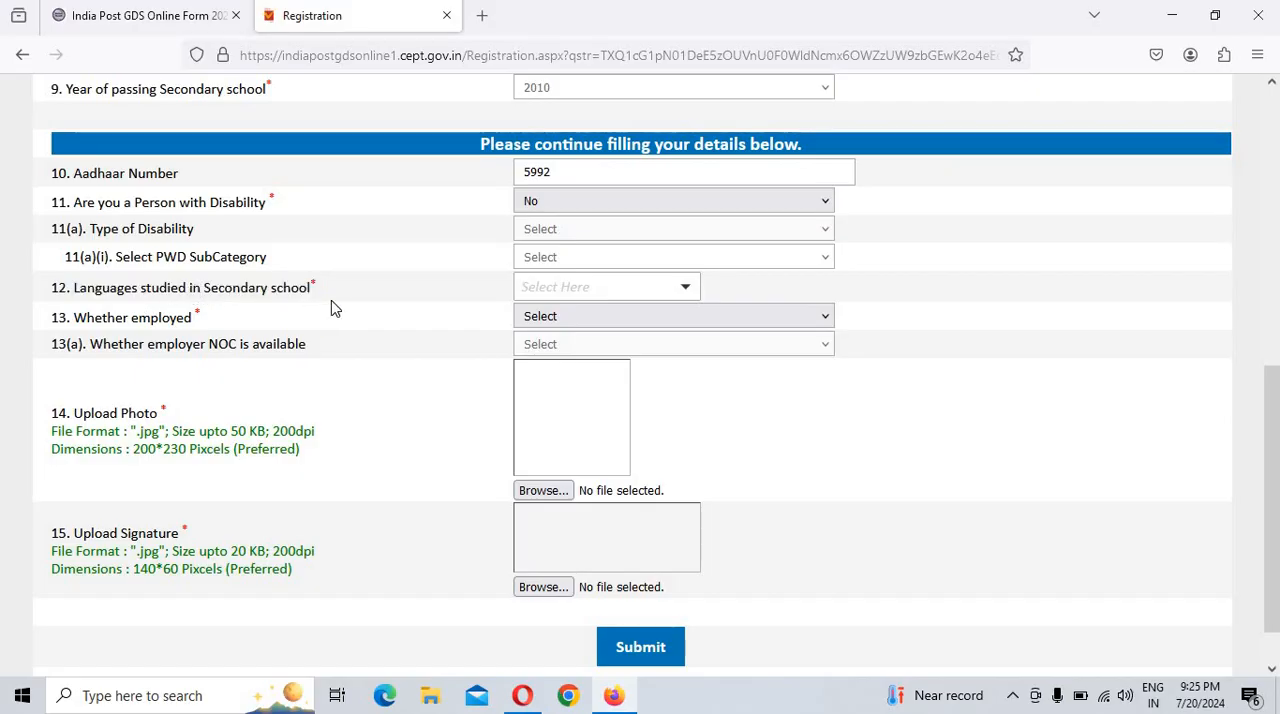
left_click(656, 296)
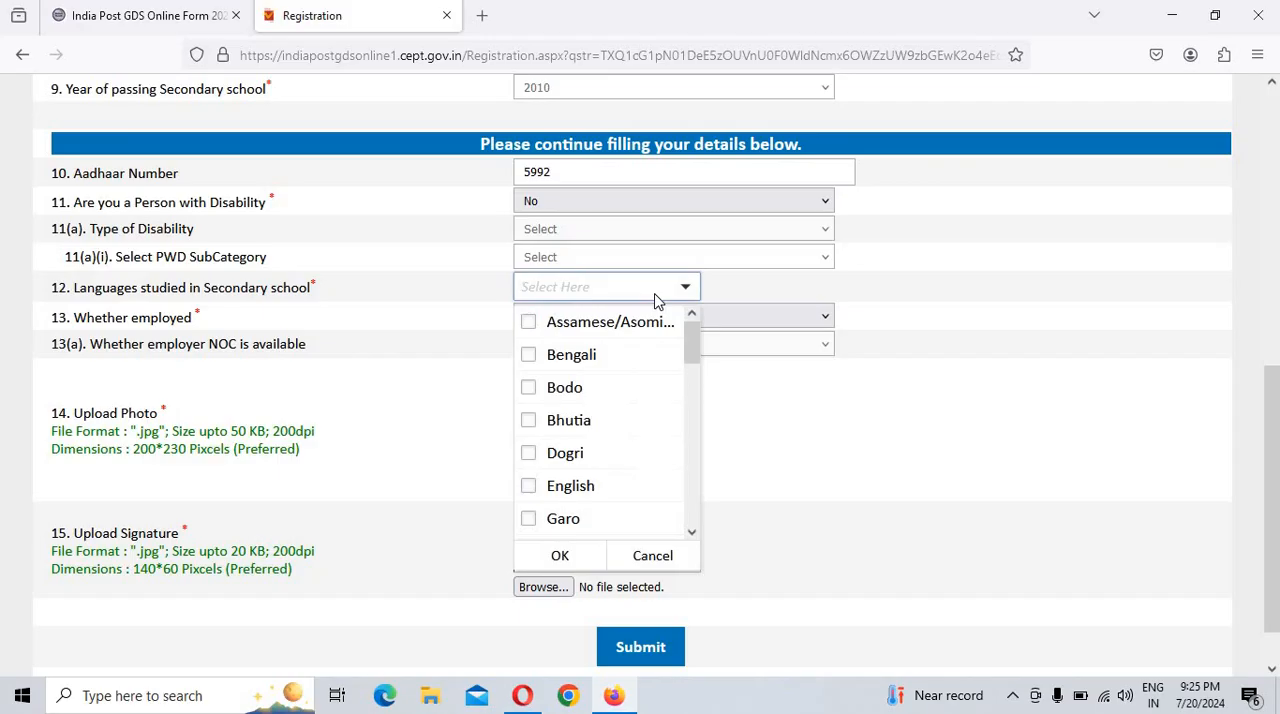
left_click(586, 487)
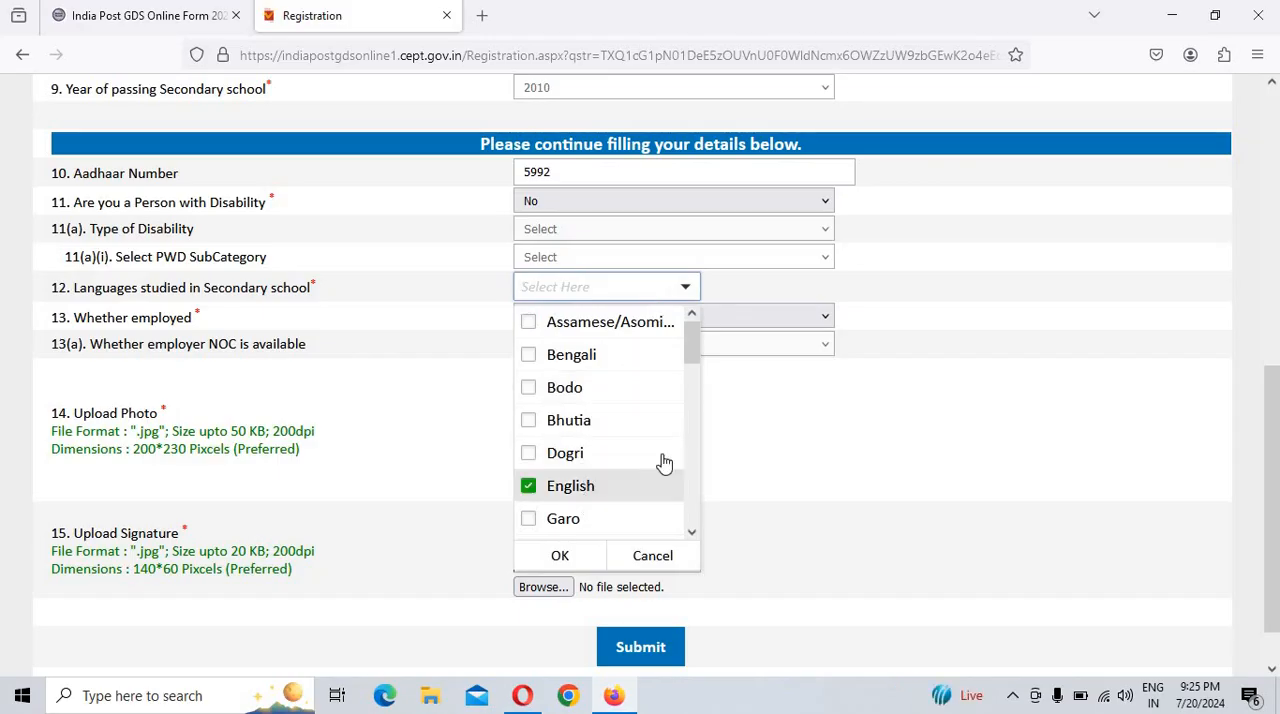
left_click(560, 556)
left_click(611, 288)
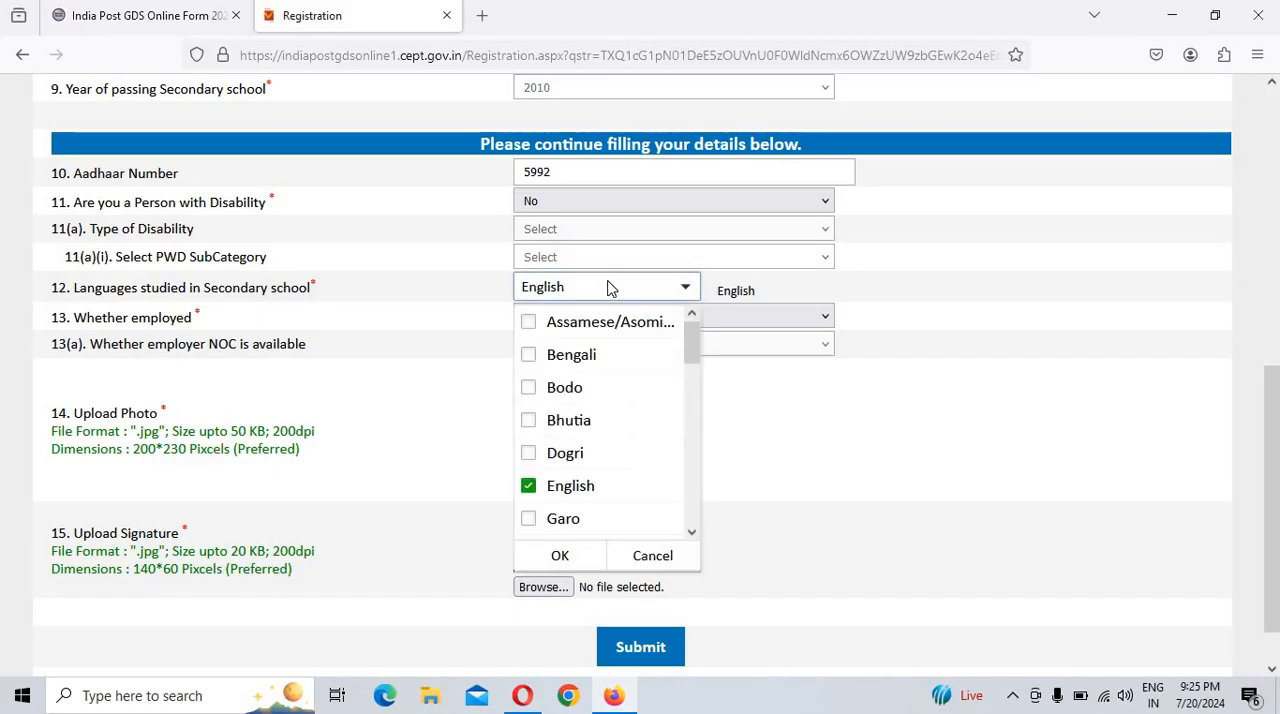
scroll(575, 455, "down", 2)
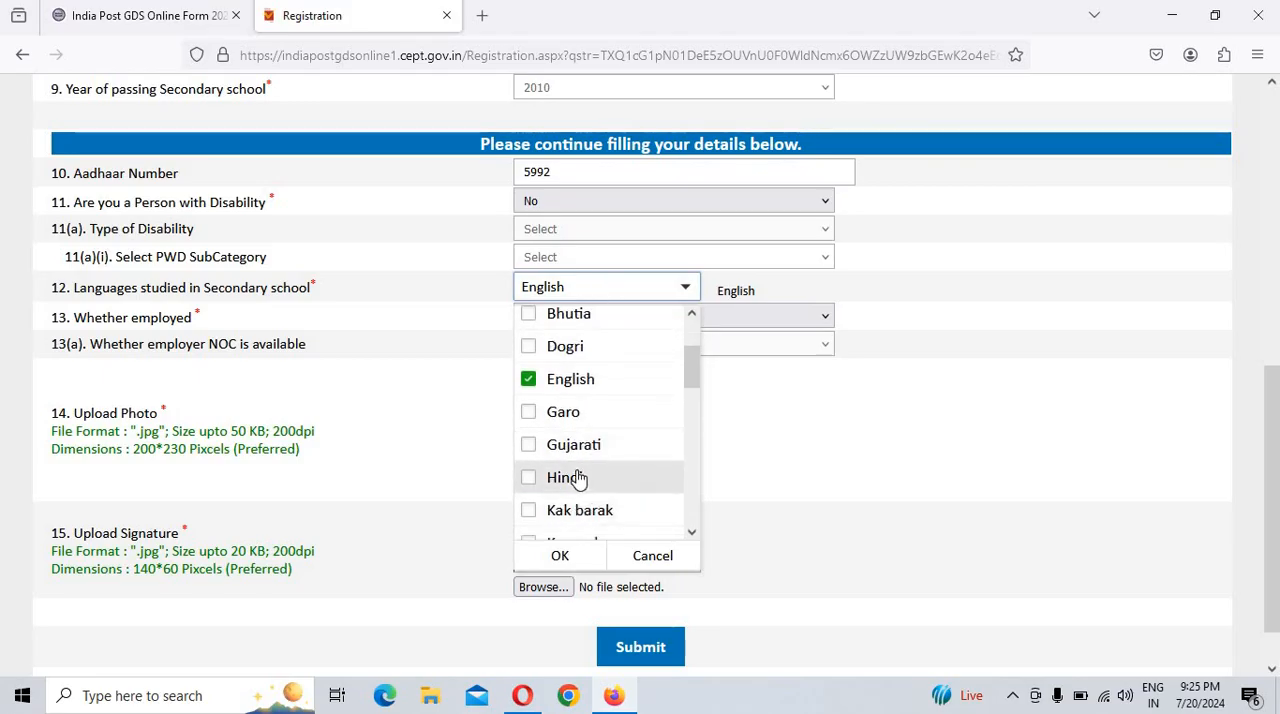
left_click(578, 479)
left_click(572, 558)
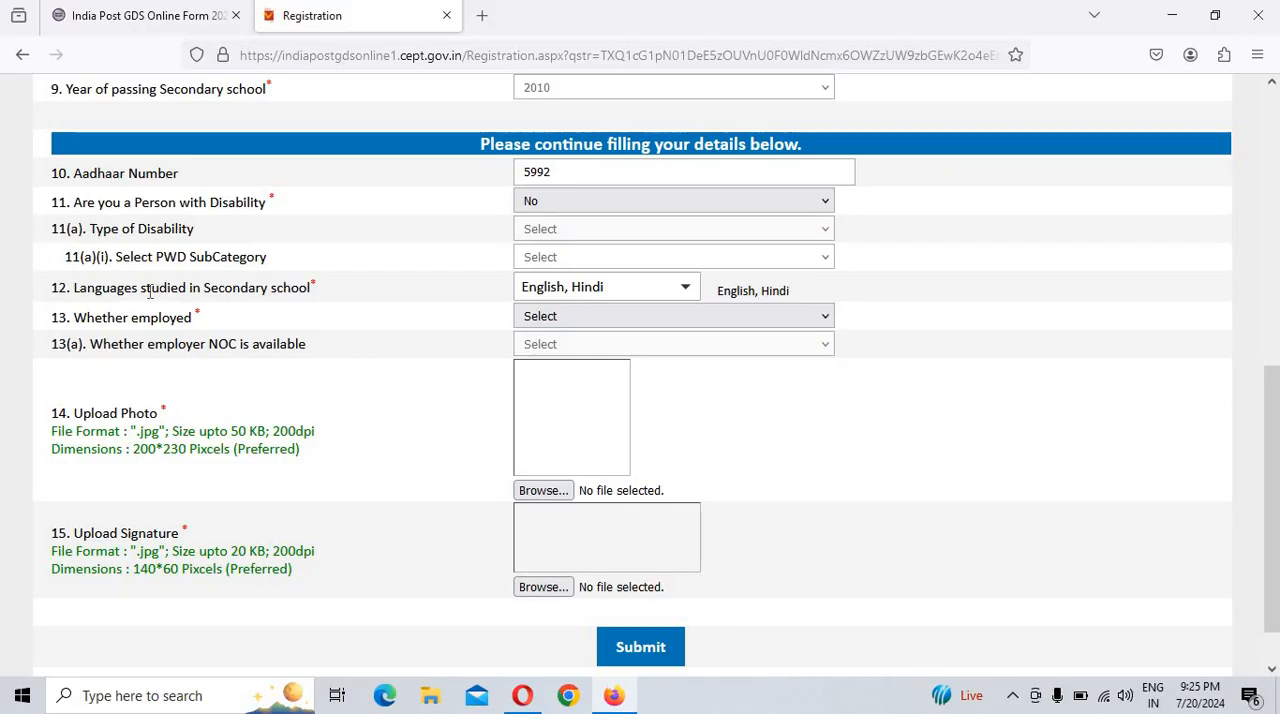
Step: Check the chosen secondary school languages and set the employment status to No
left_click_drag(149, 291, 341, 301)
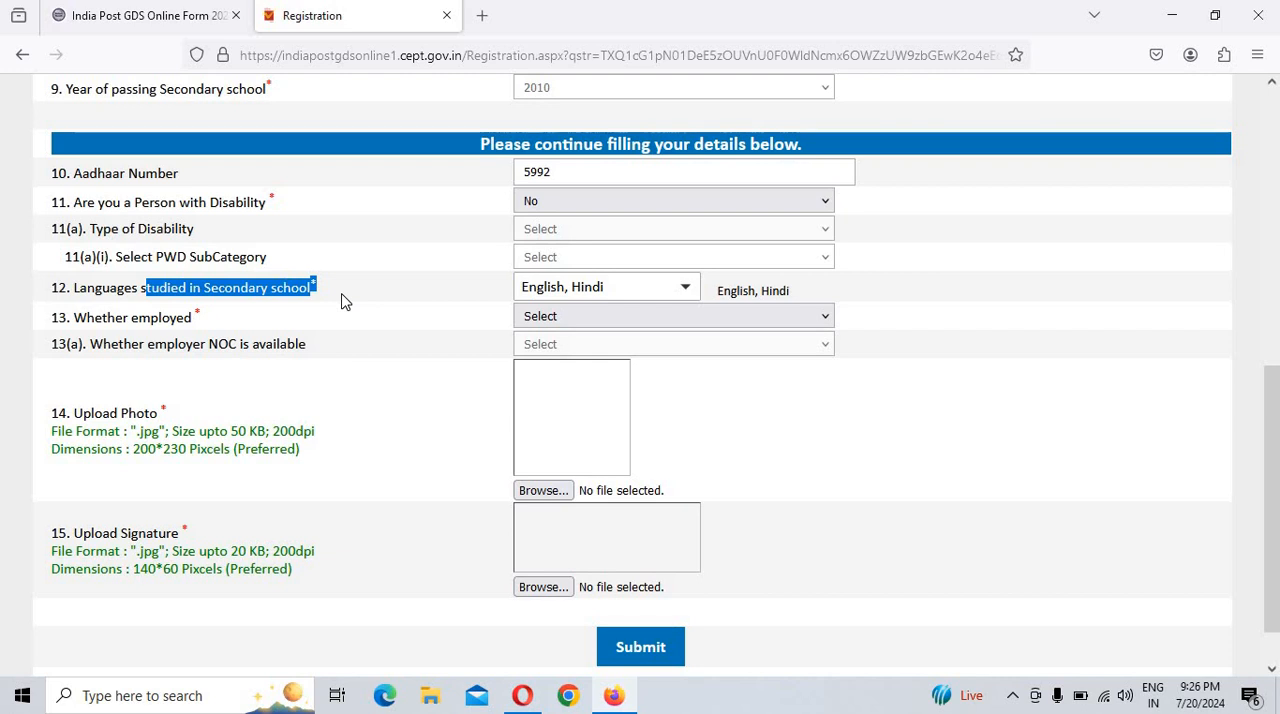
left_click_drag(341, 301, 774, 306)
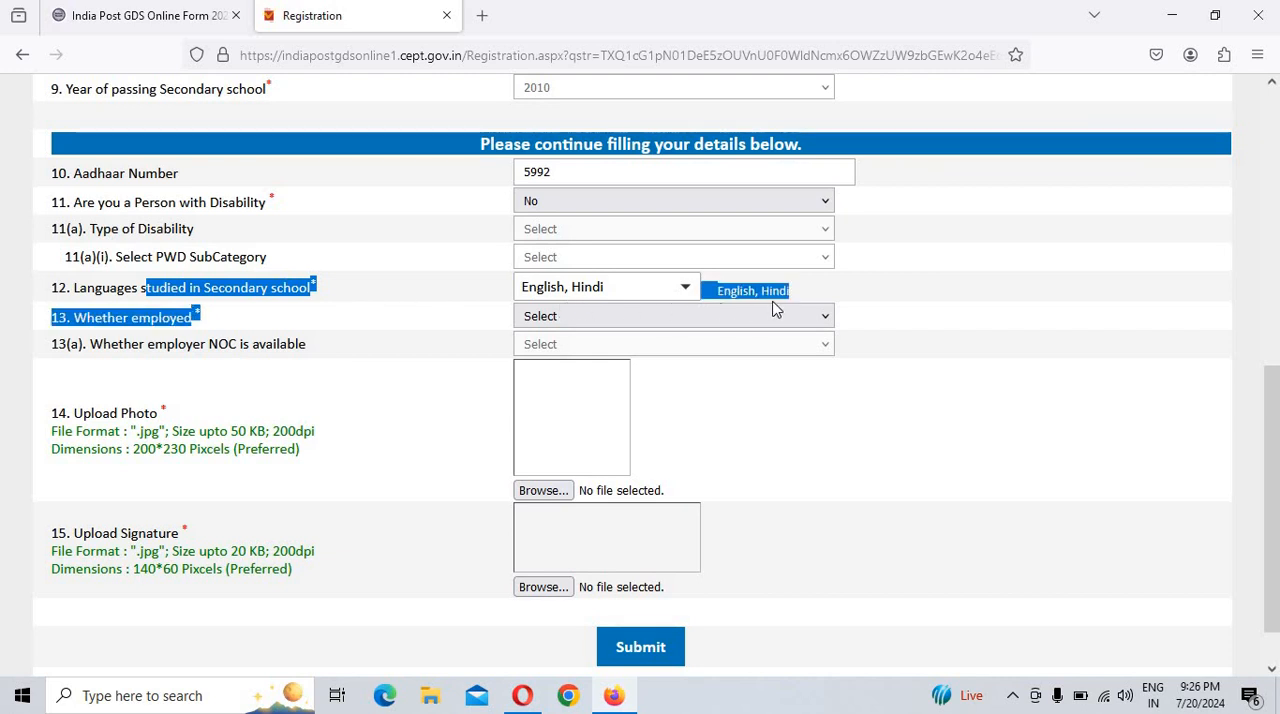
left_click(778, 316)
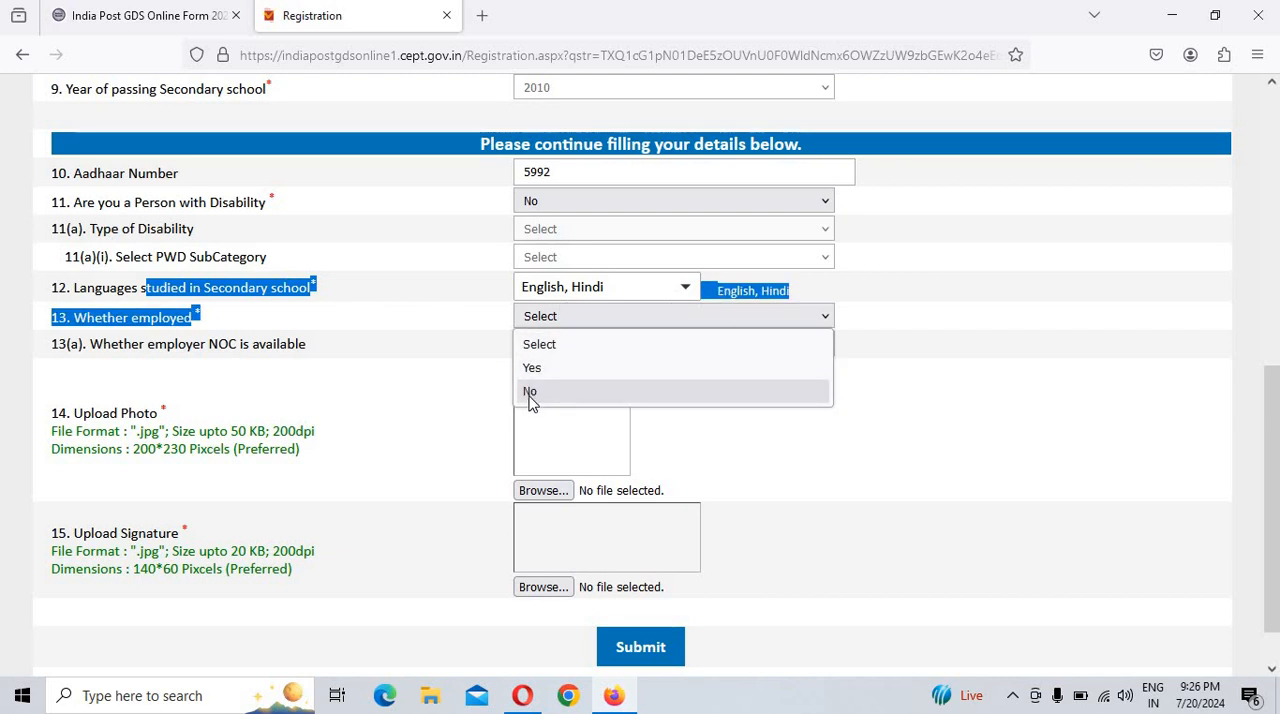
left_click(205, 398)
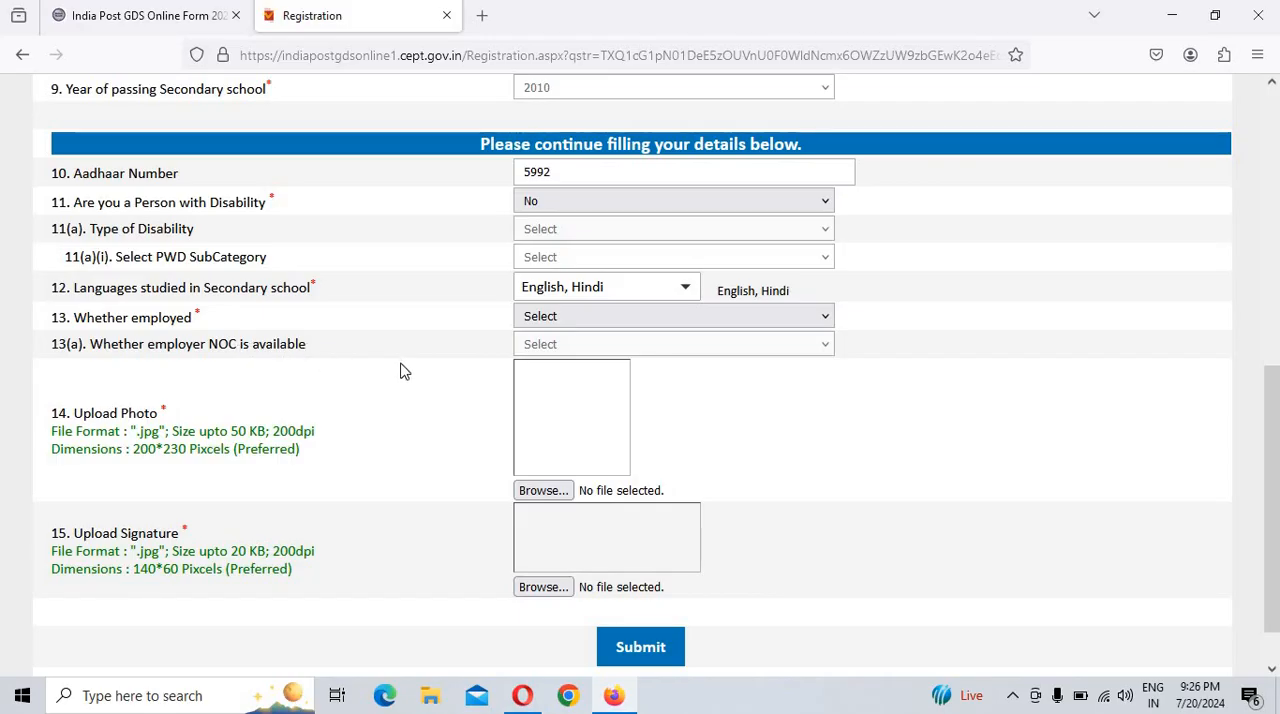
left_click(608, 316)
left_click(540, 394)
Step: Submit the registration details after checking the photo and signature size limits, accept the duplicate registration declaration and confirm the submission
left_click_drag(231, 431, 272, 428)
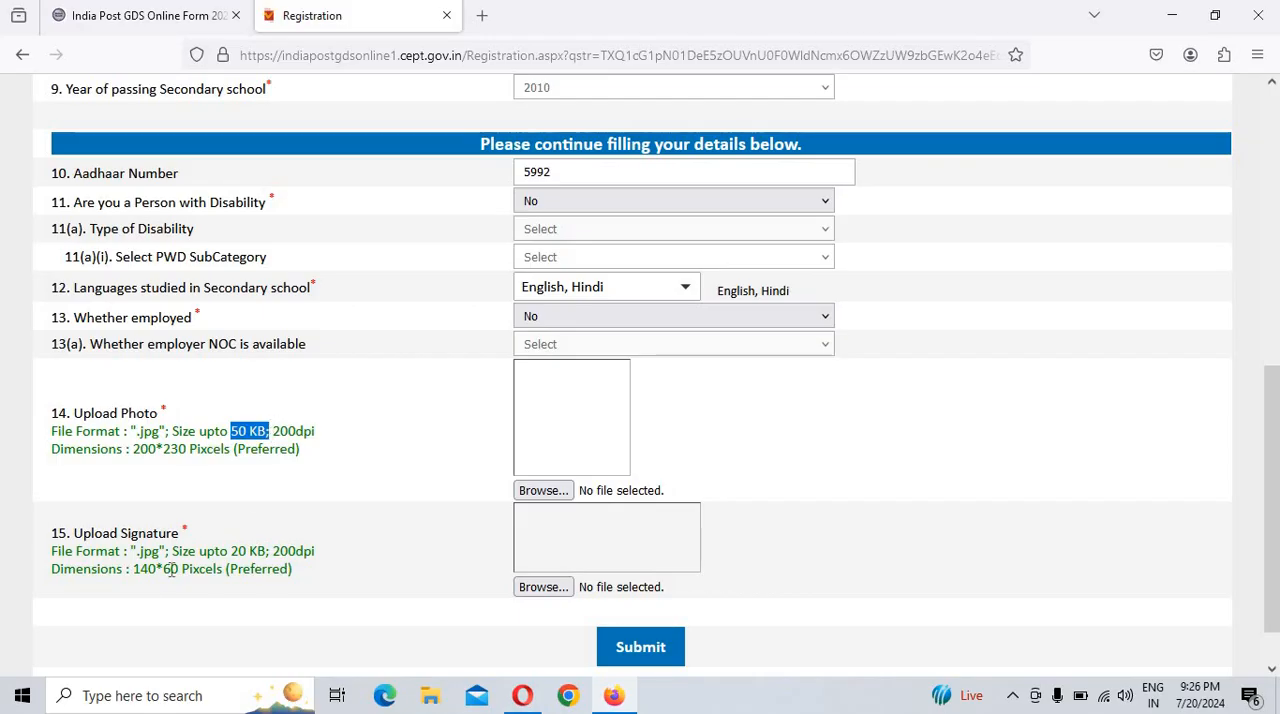
left_click_drag(237, 551, 272, 551)
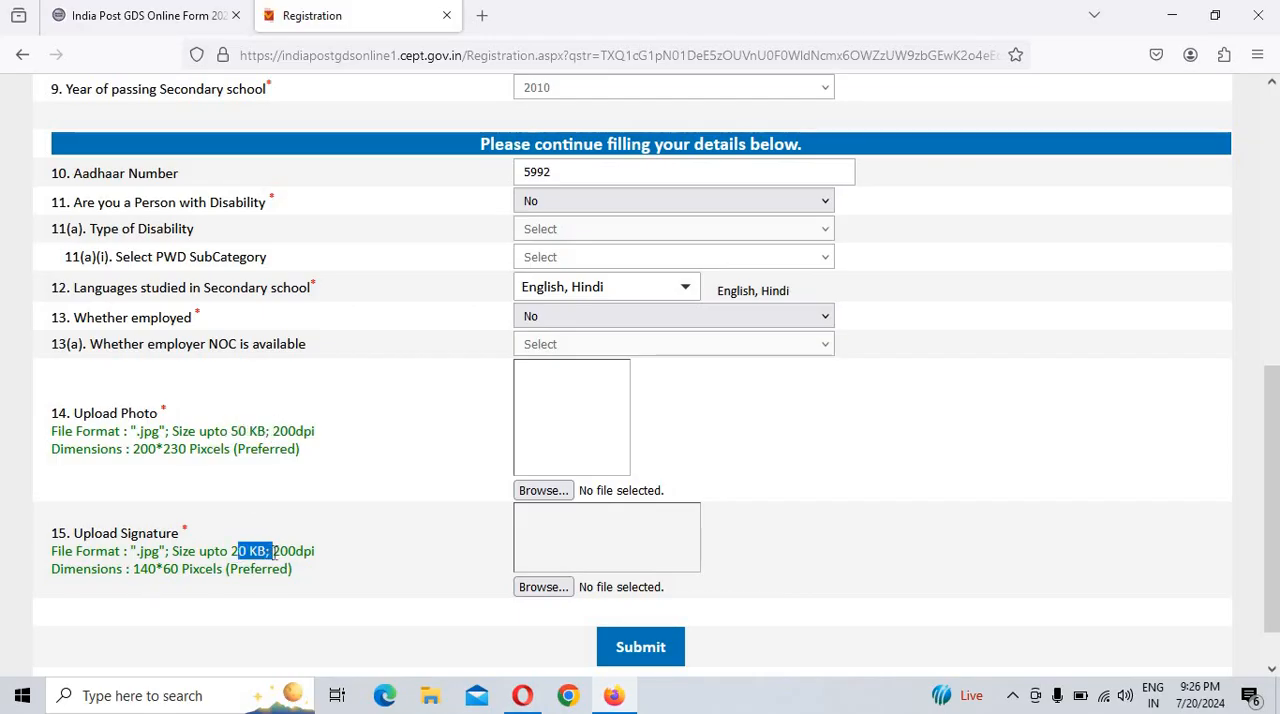
left_click(641, 647)
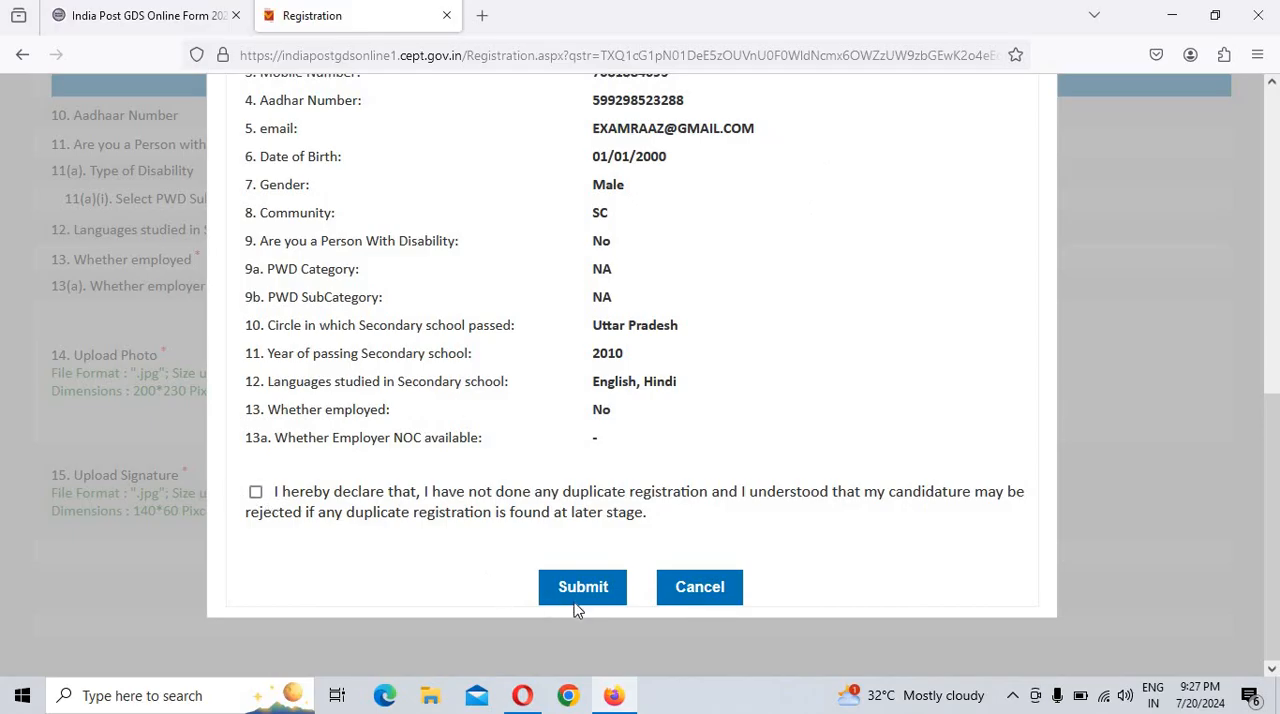
left_click(256, 491)
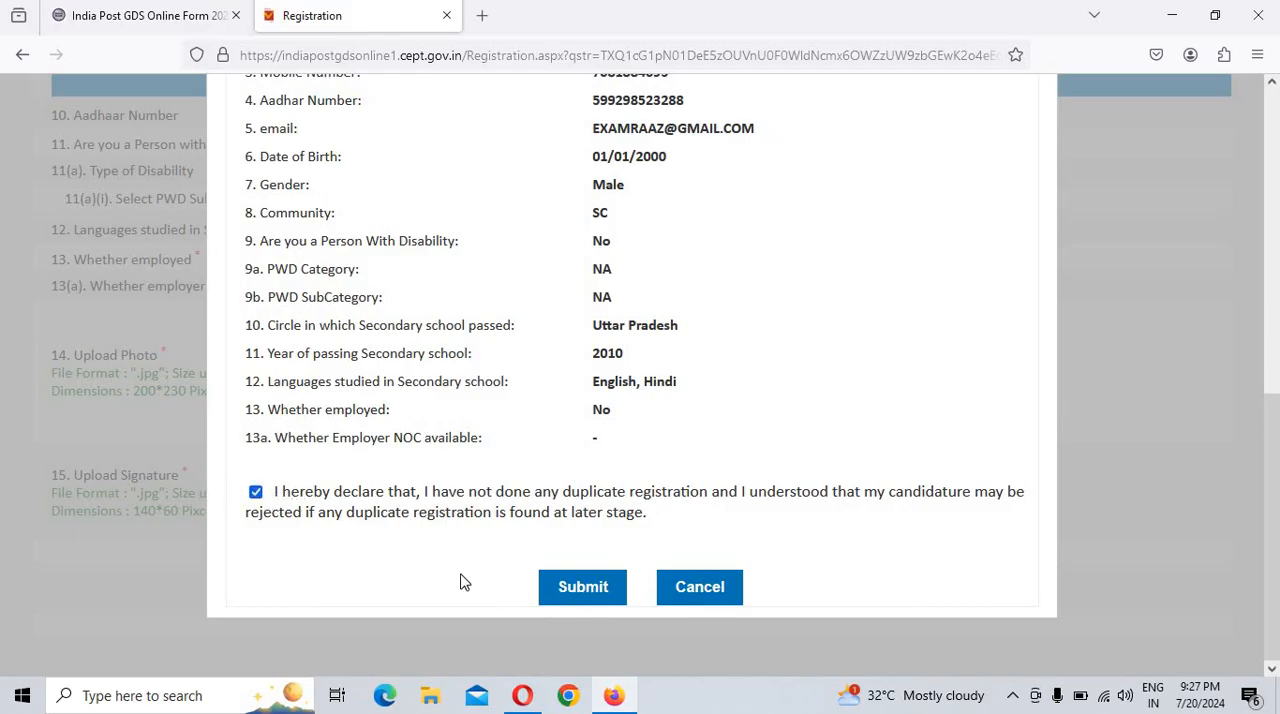
left_click(577, 596)
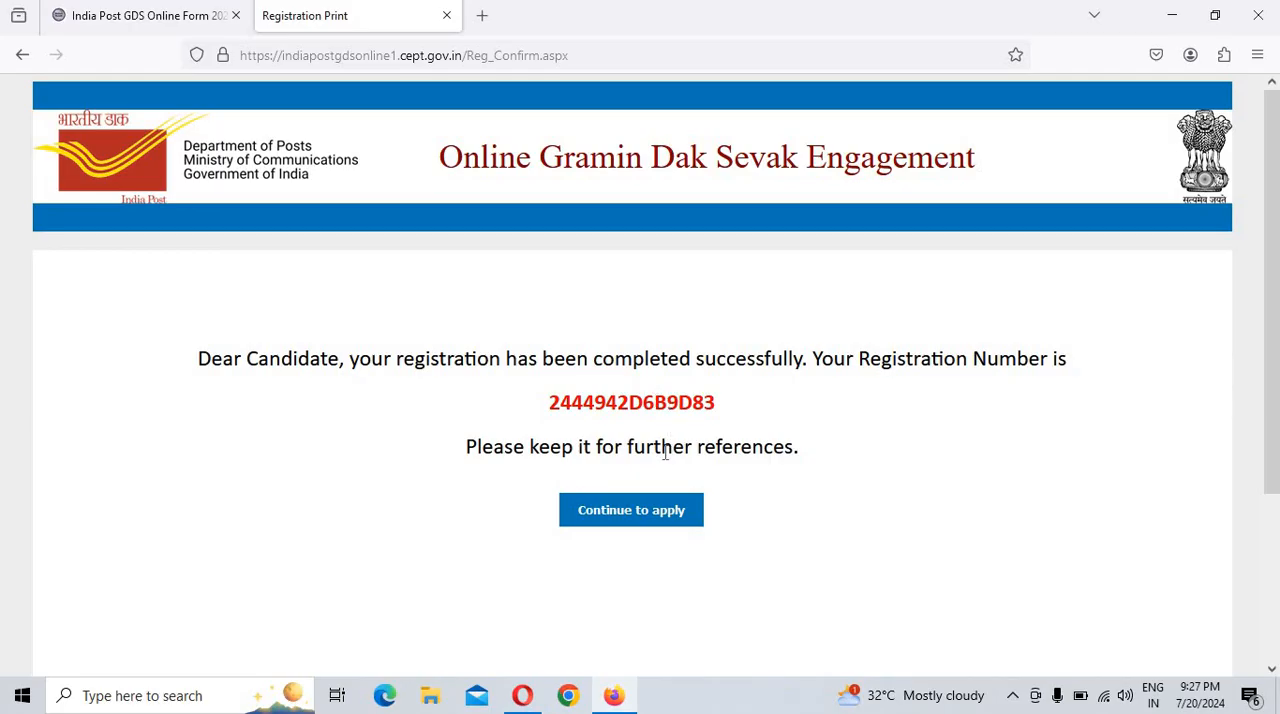
Step: Continue to the candidate application and submit Uttar Pradesh as the circle applying for
left_click(648, 528)
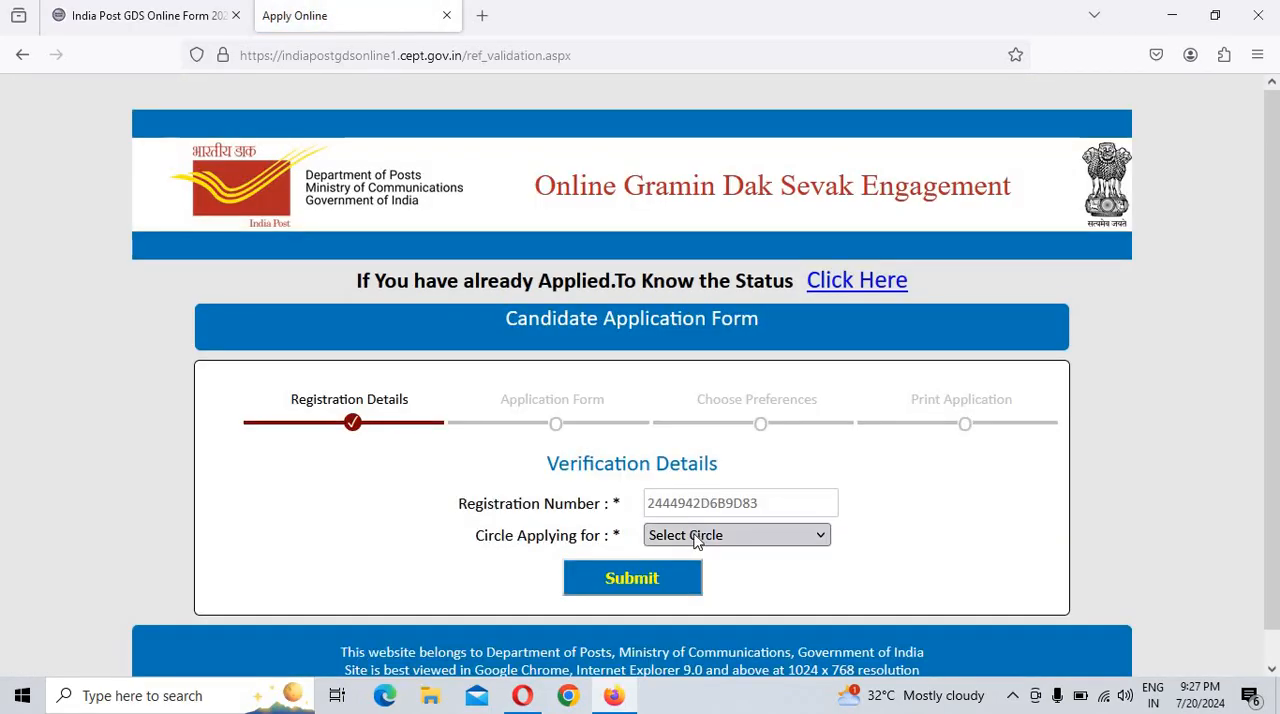
left_click(697, 539)
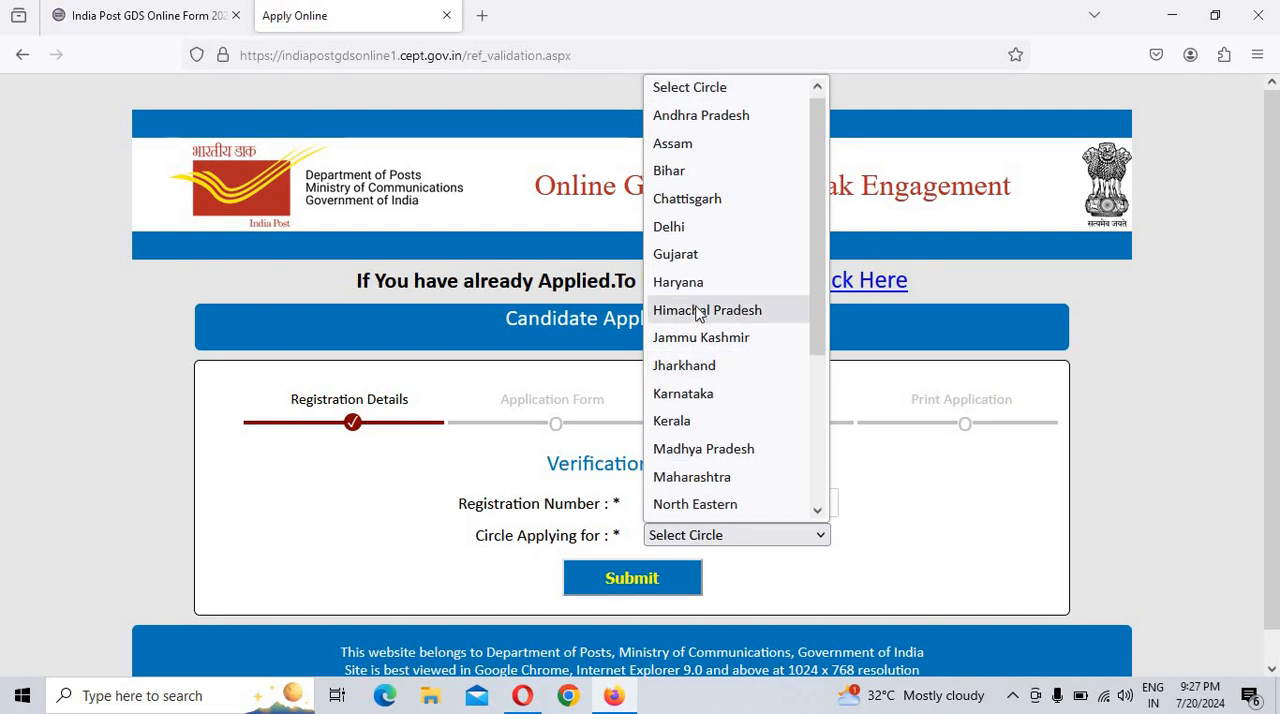
scroll(697, 313, "down", 3)
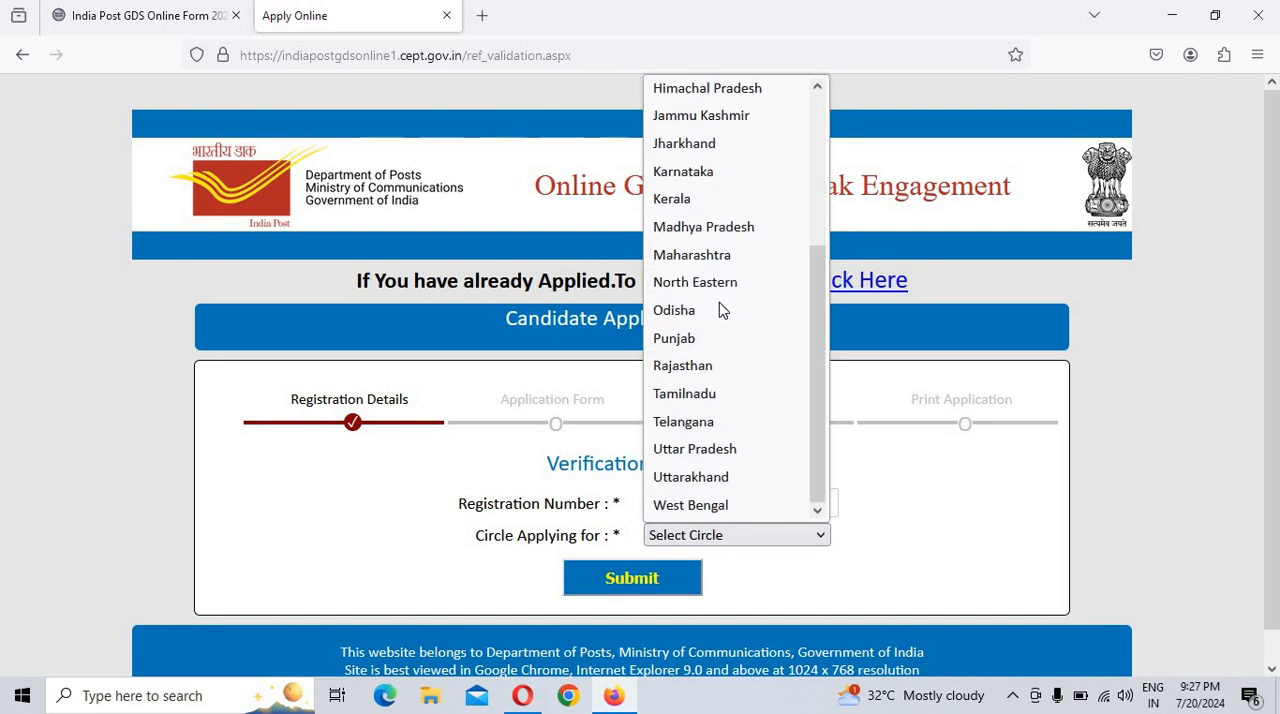
left_click(697, 452)
scroll(775, 473, "down", 1)
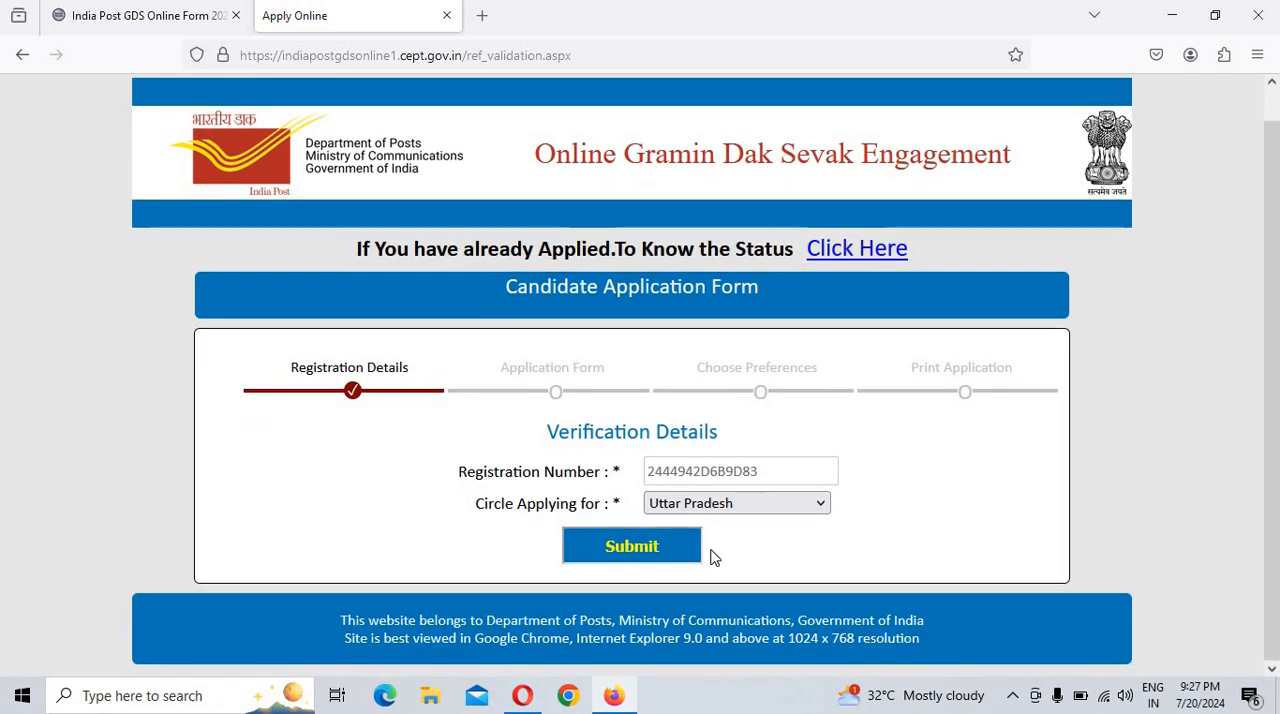
left_click(692, 550)
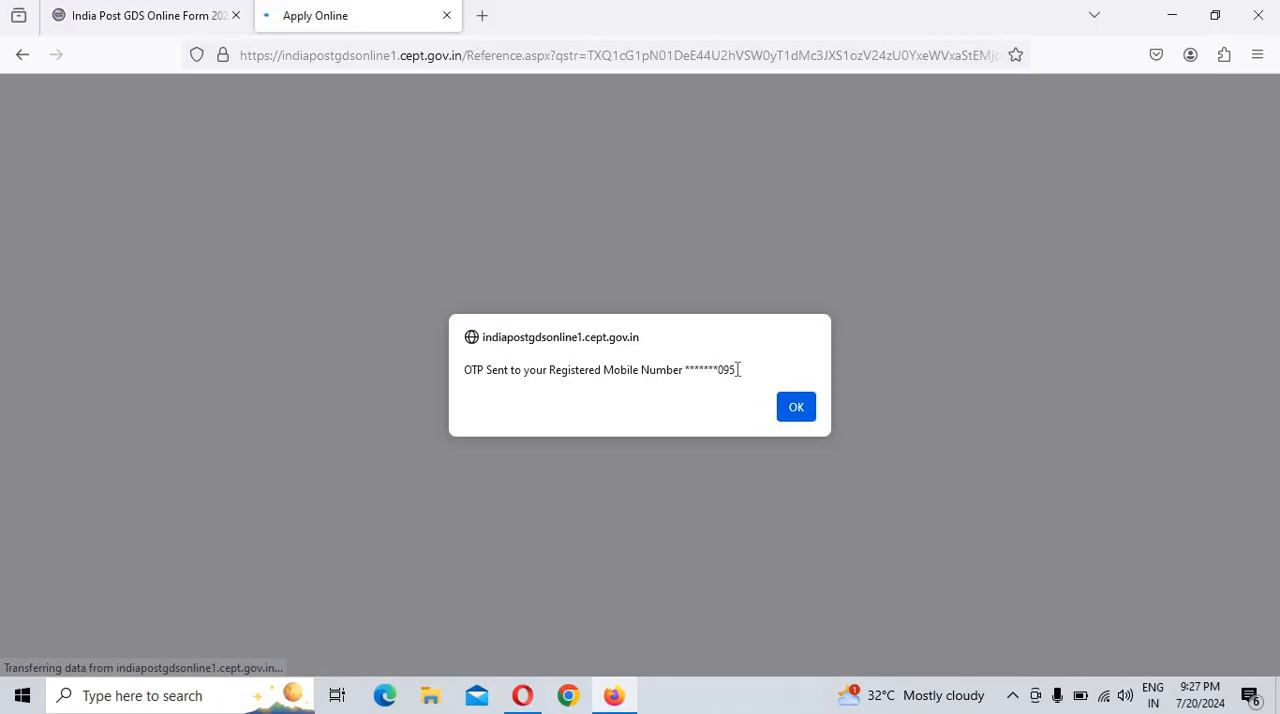
Step: Acknowledge the OTP message, complete the OTP and captcha verification and proceed to the application form
left_click_drag(712, 369, 752, 369)
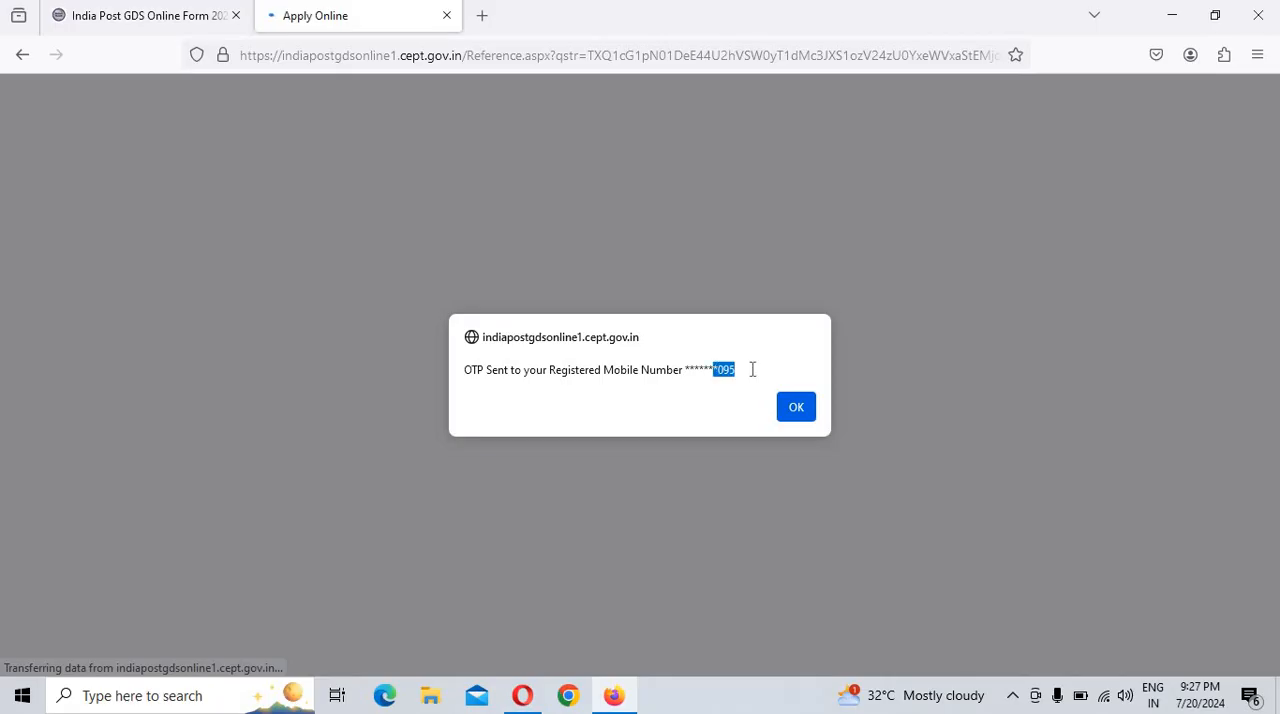
left_click(808, 423)
scroll(650, 520, "down", 2)
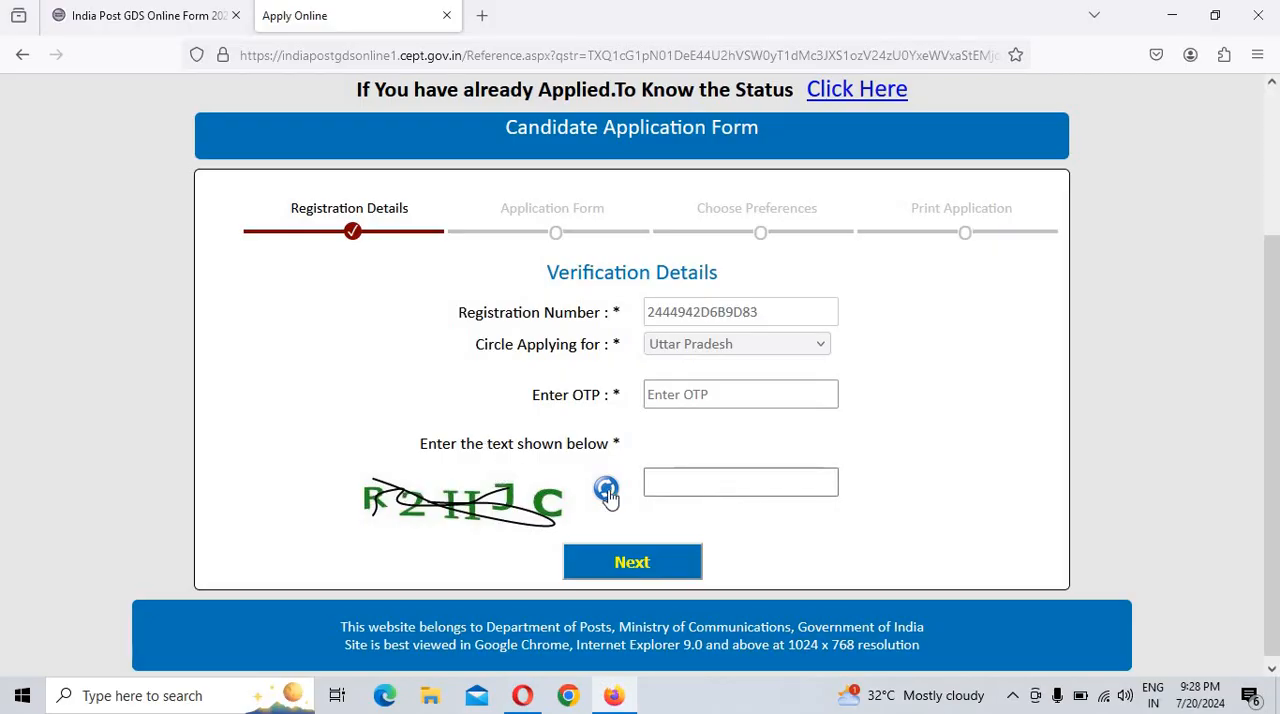
left_click(665, 575)
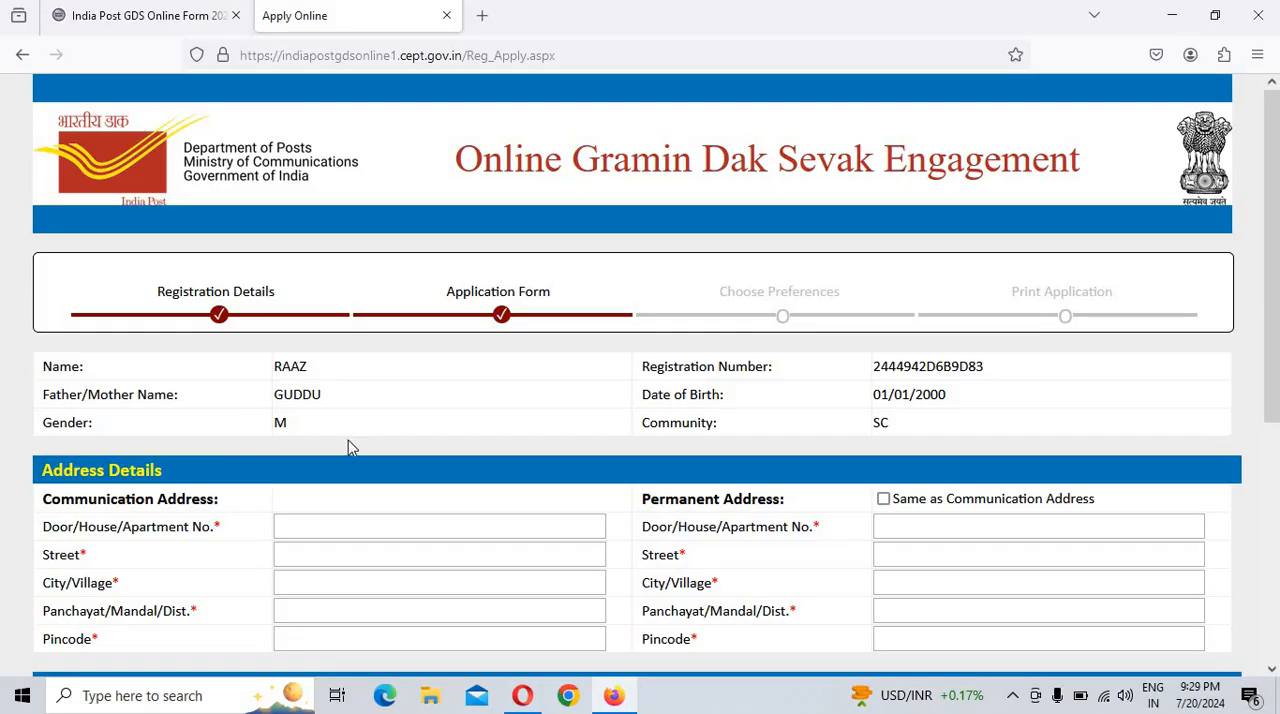
Step: Check the applicant's community and fill in the house number and street fields of the communication address
double_click(880, 424)
scroll(898, 440, "down", 3)
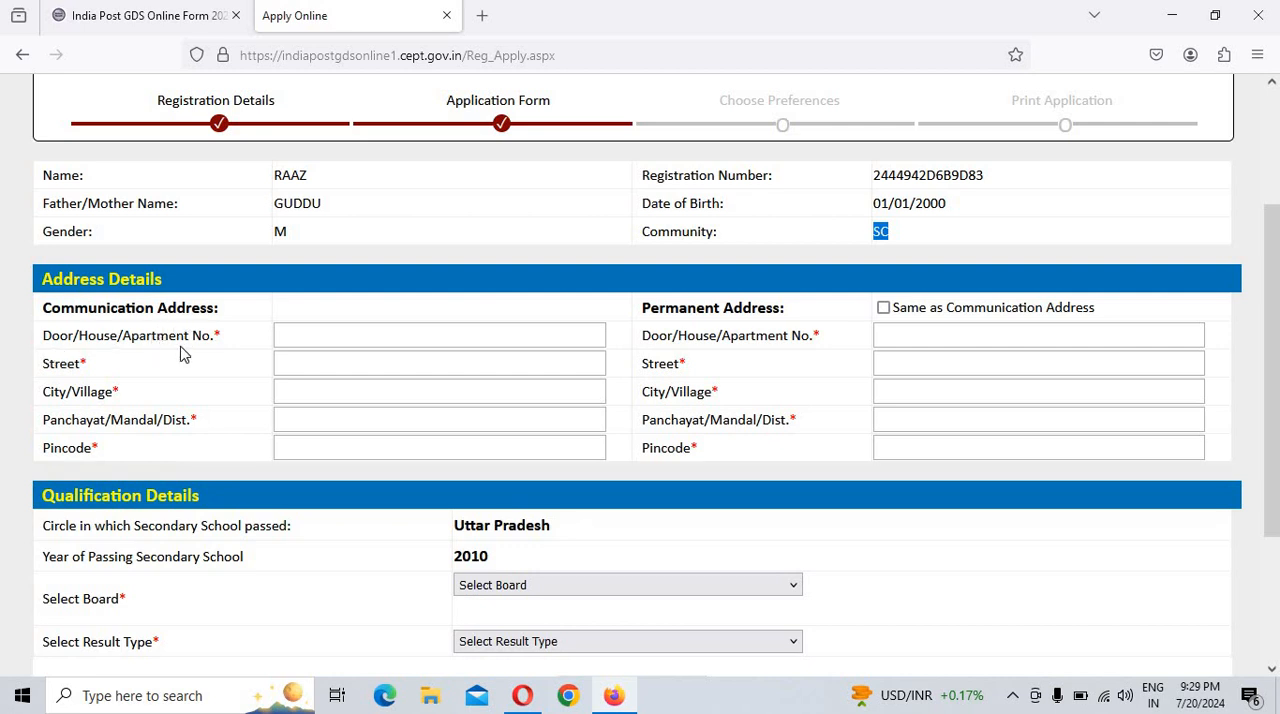
left_click(362, 339)
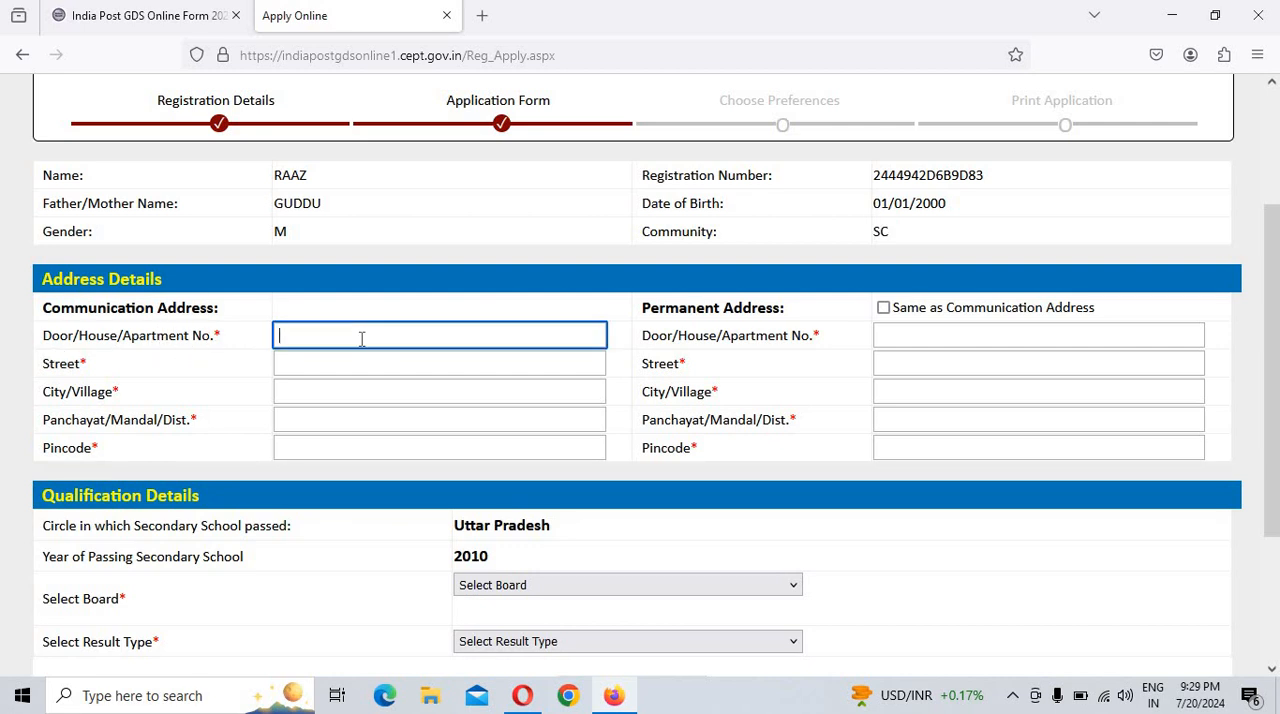
type("VILL")
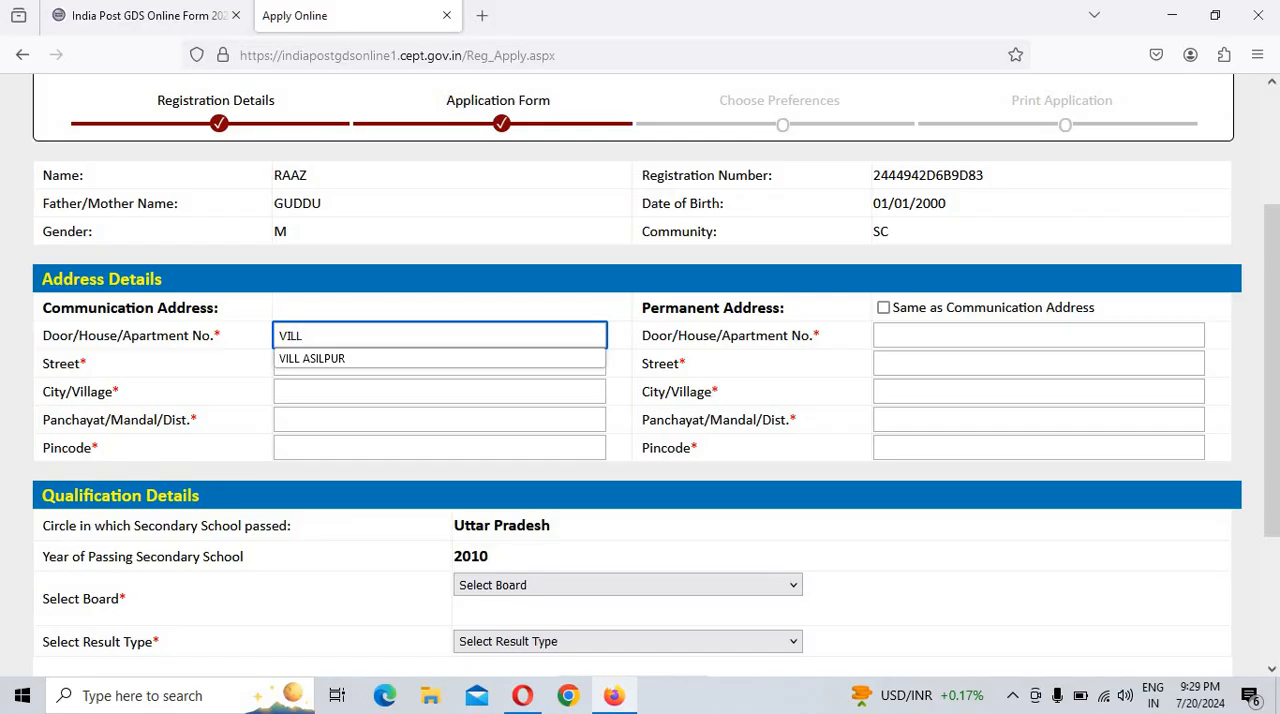
type(" SADAR")
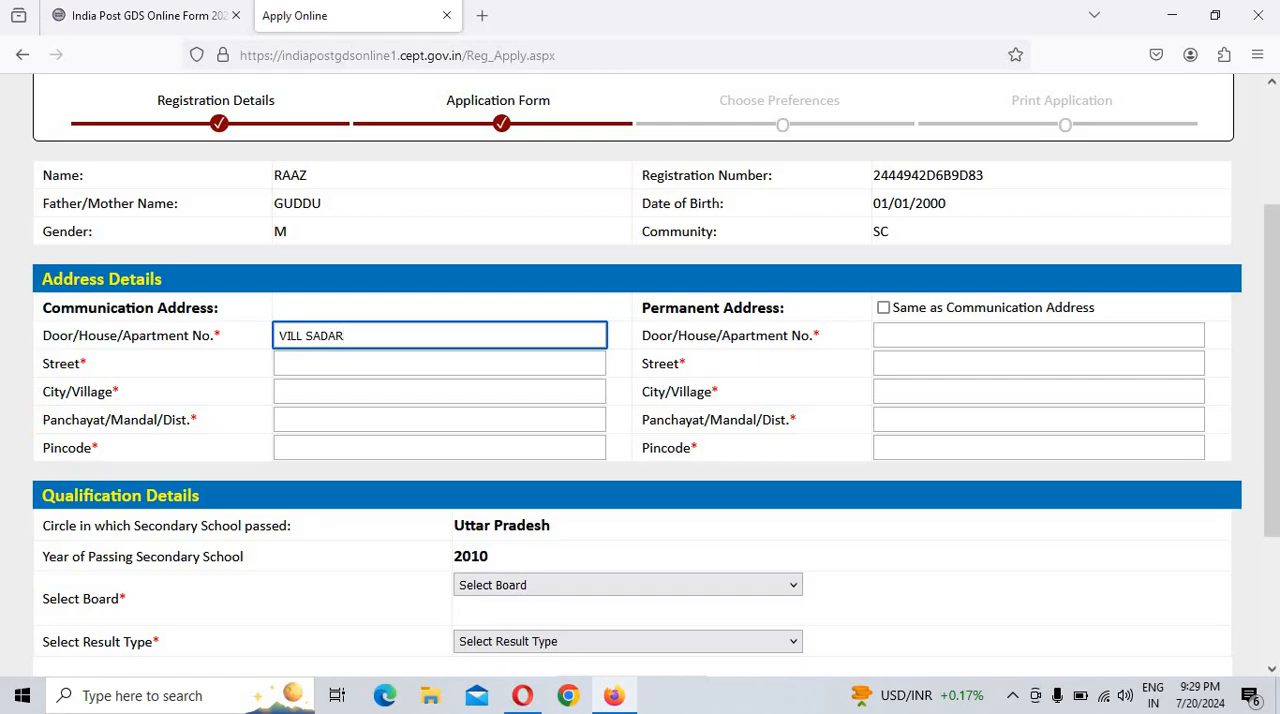
left_click(355, 364)
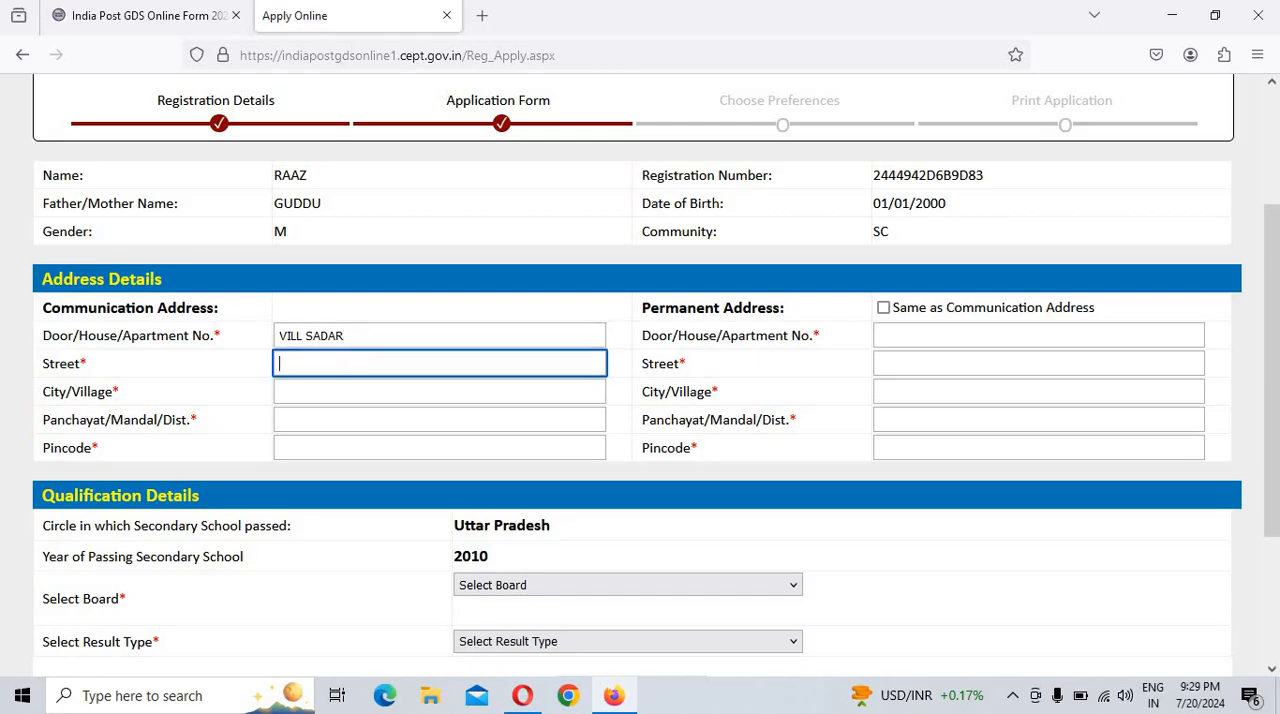
type("POST")
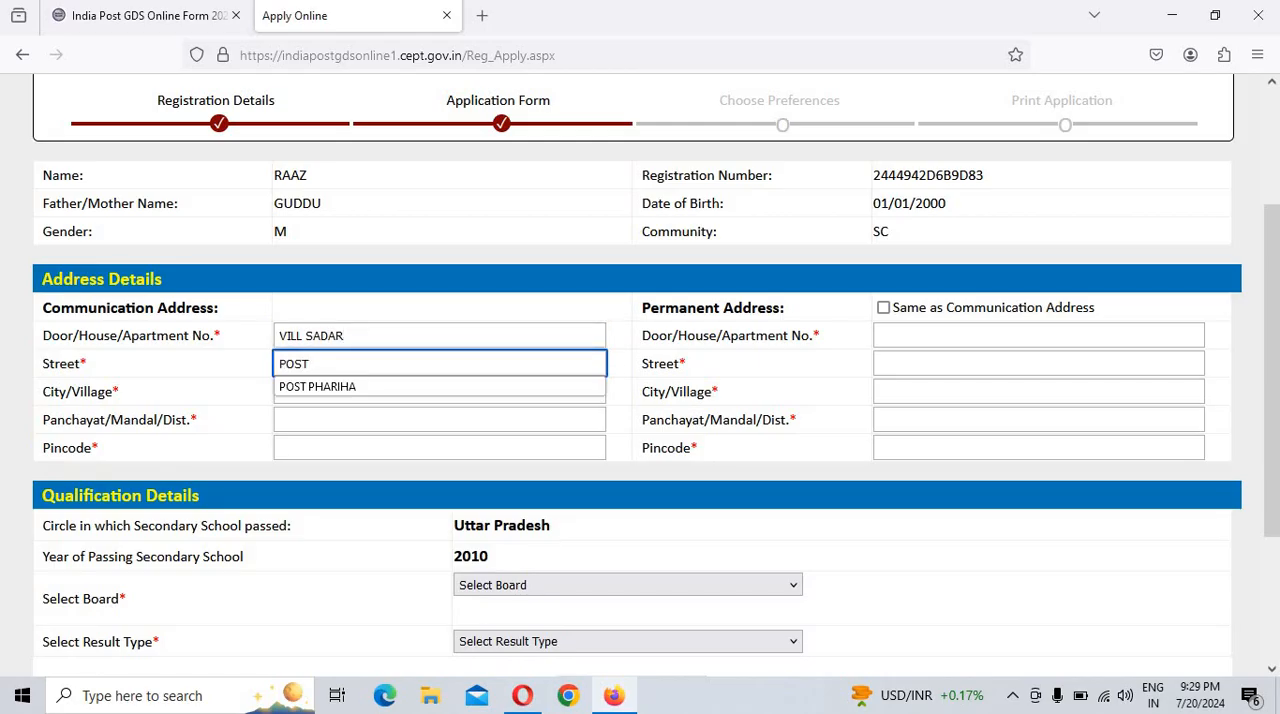
type(" SADAR")
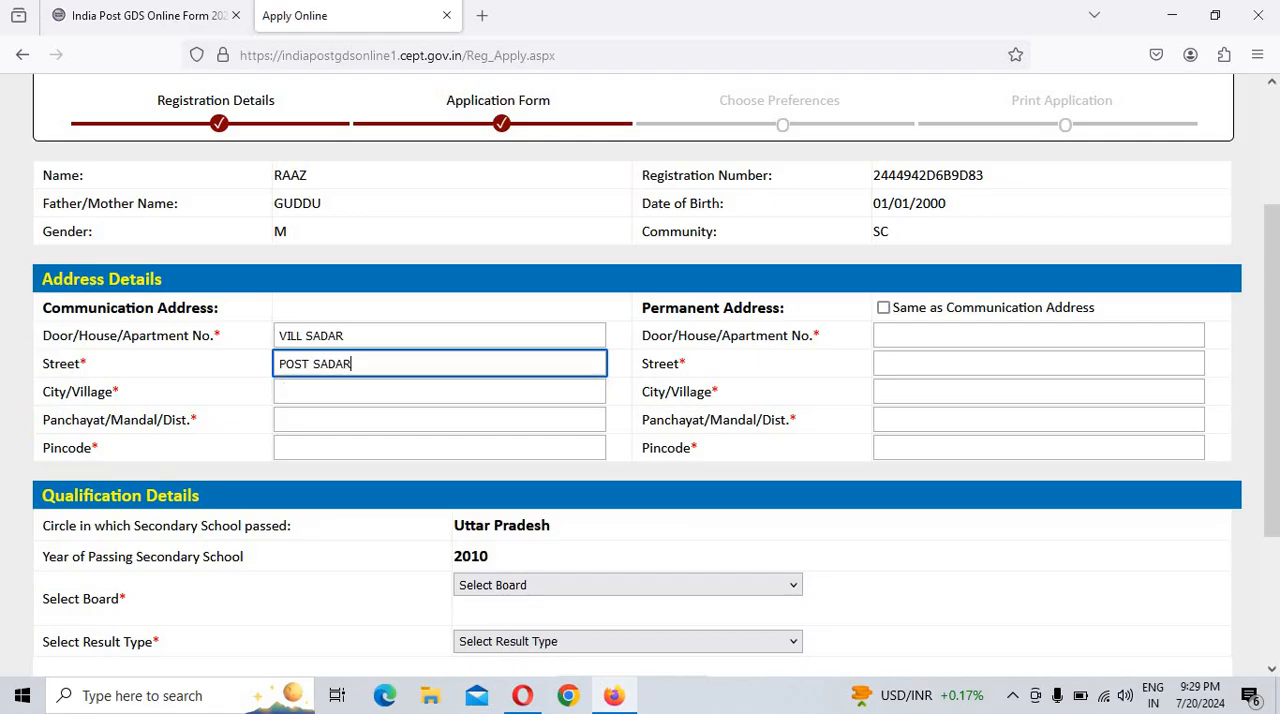
Step: Fill in the communication address's city, district and pincode, and set the permanent address to be the same as the communication address
left_click(326, 393)
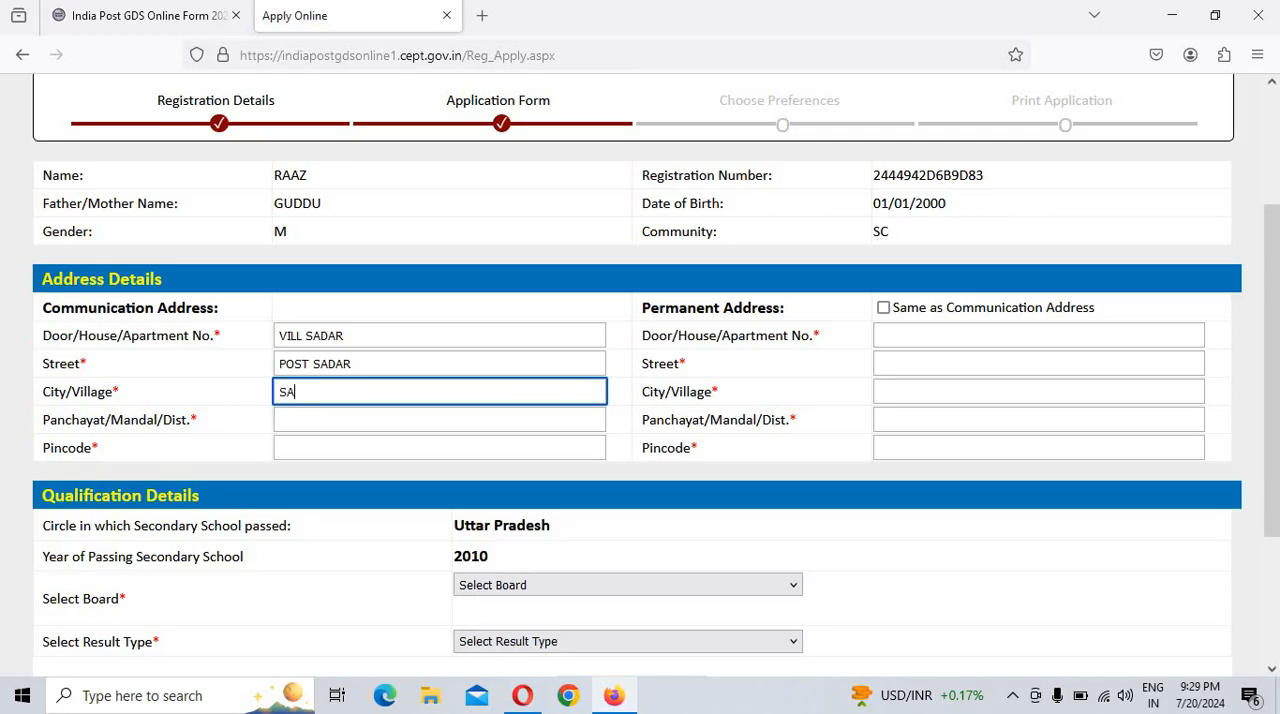
left_click(334, 423)
left_click(313, 444)
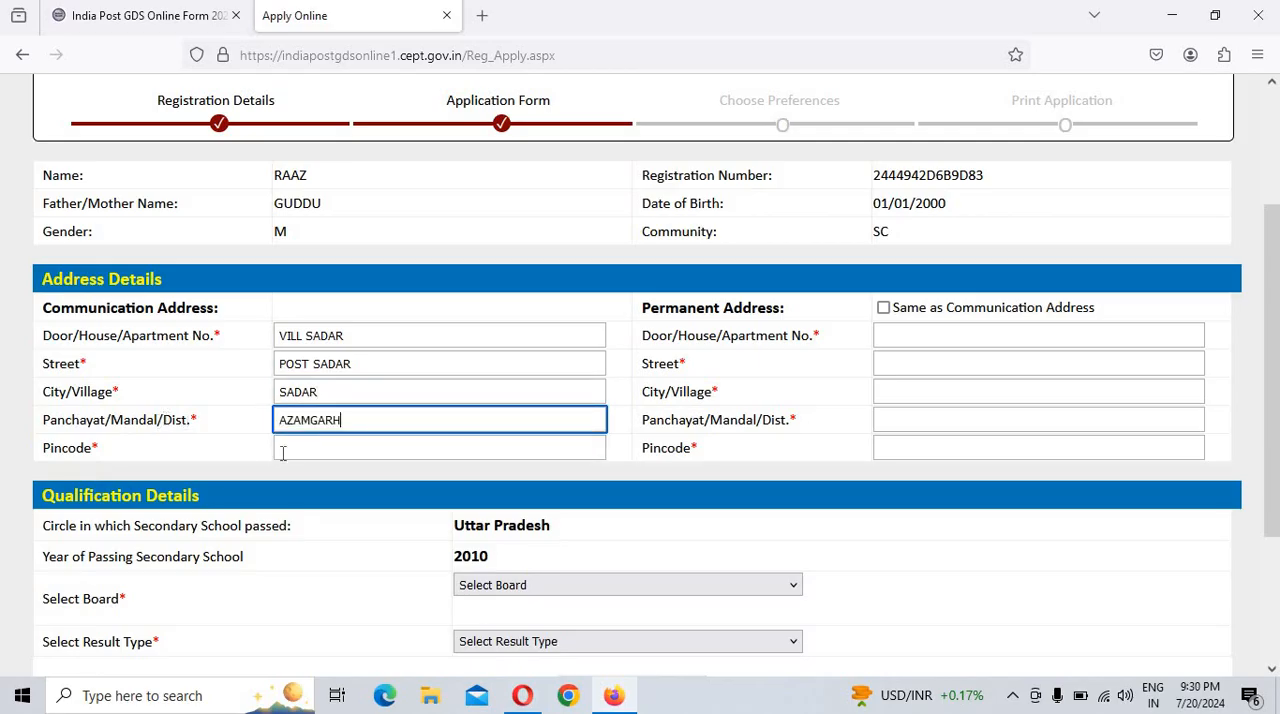
left_click_drag(62, 456, 186, 457)
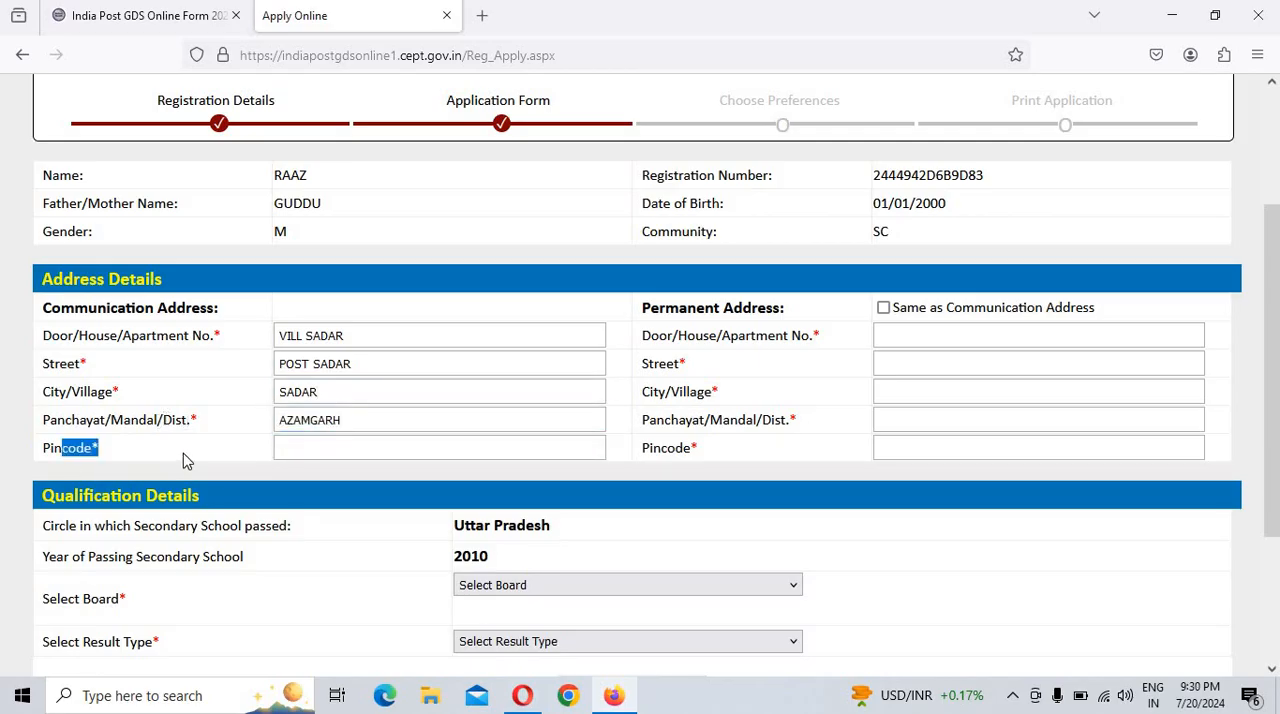
left_click(294, 446)
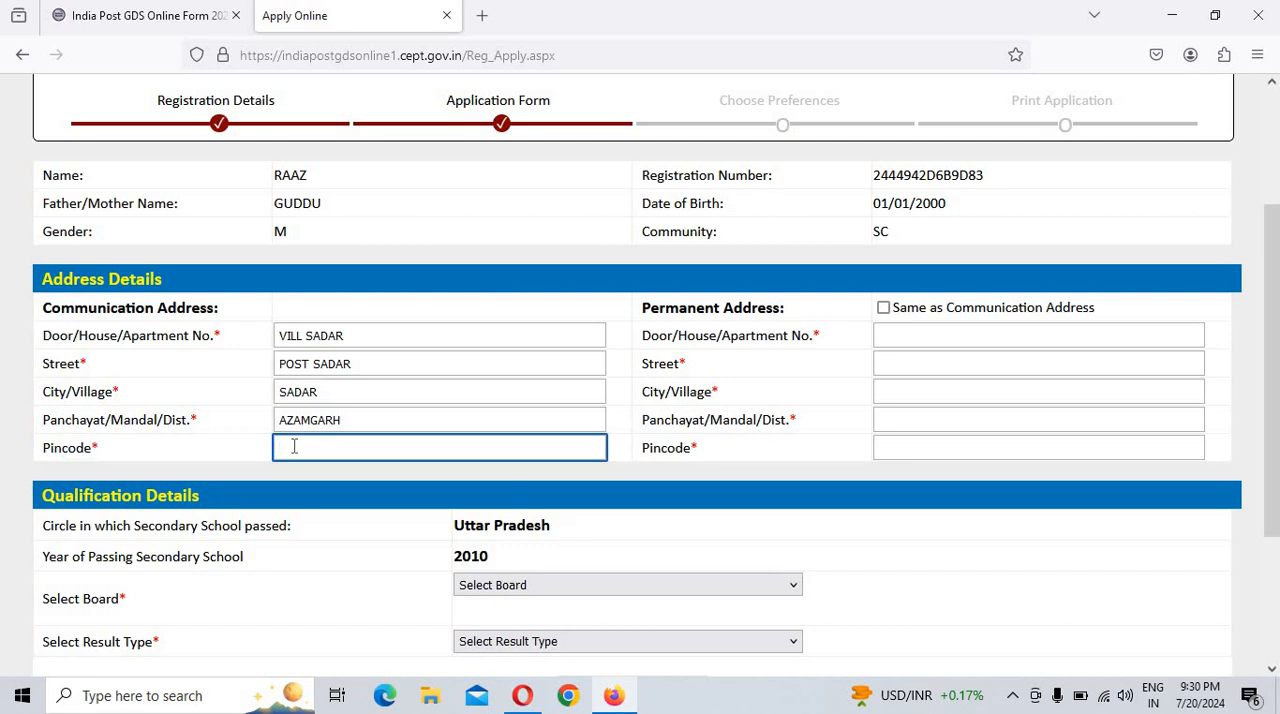
type("27")
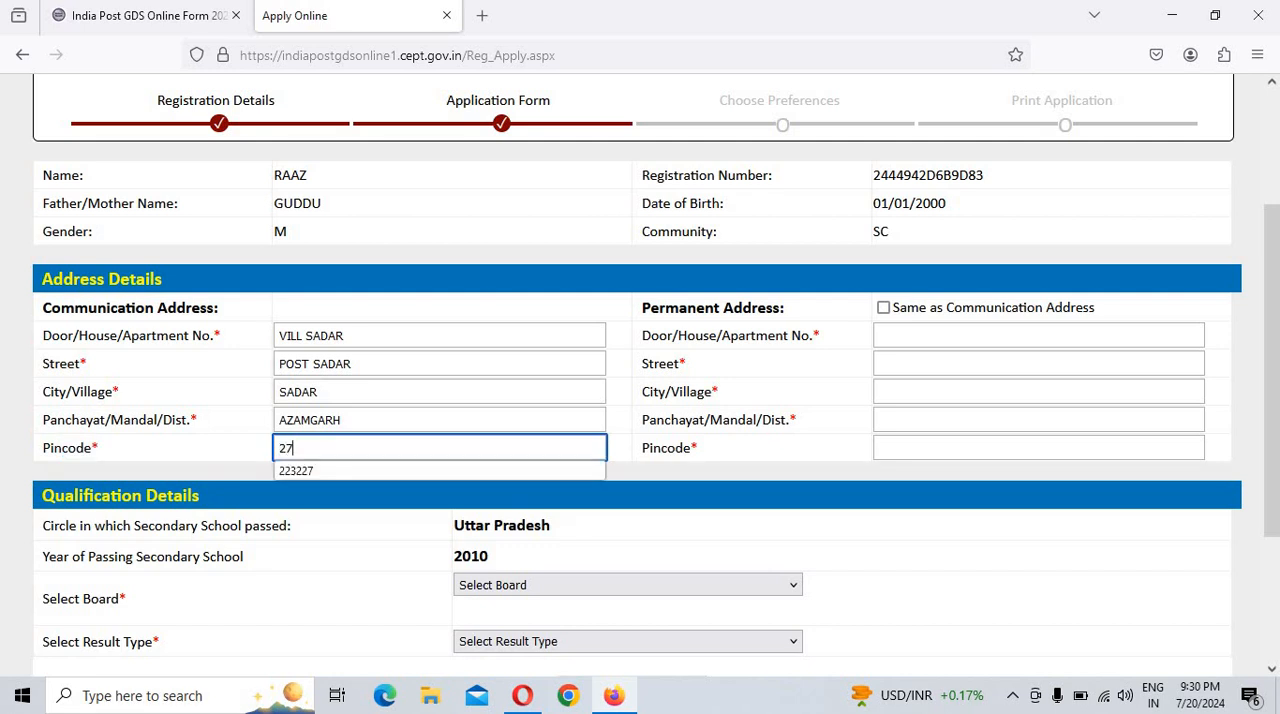
type("6001")
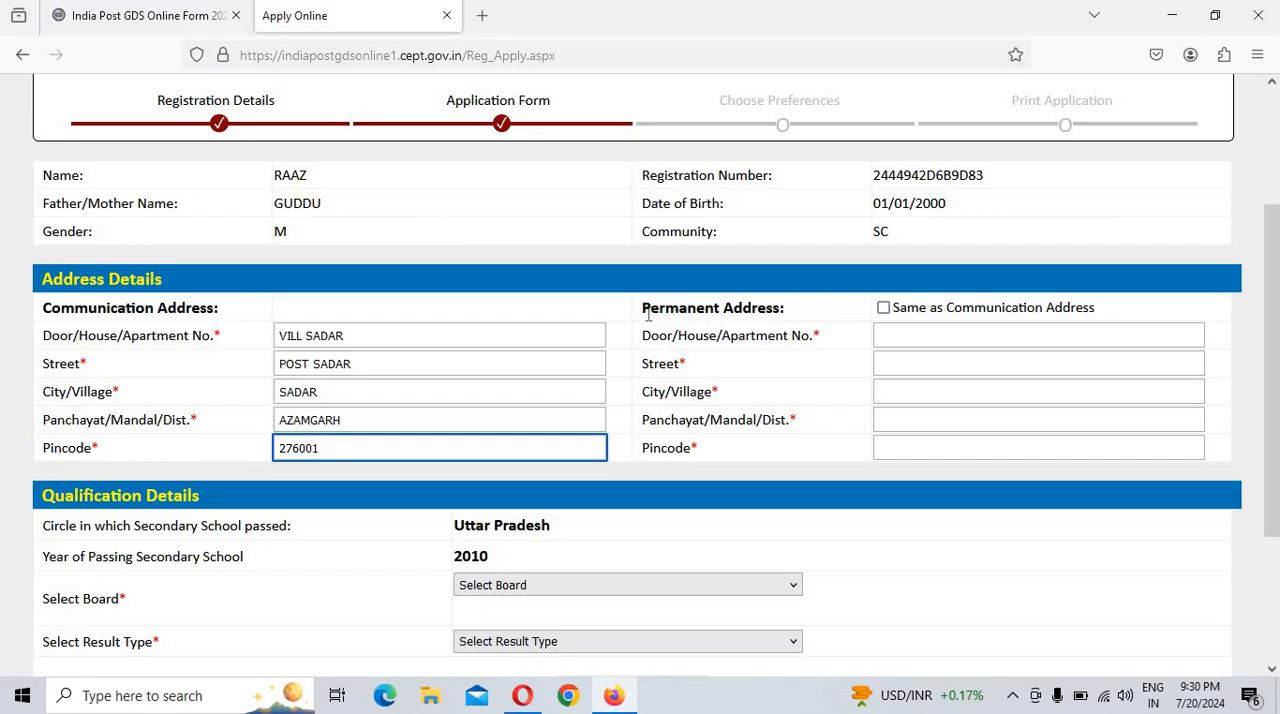
left_click_drag(648, 313, 869, 323)
left_click(883, 308)
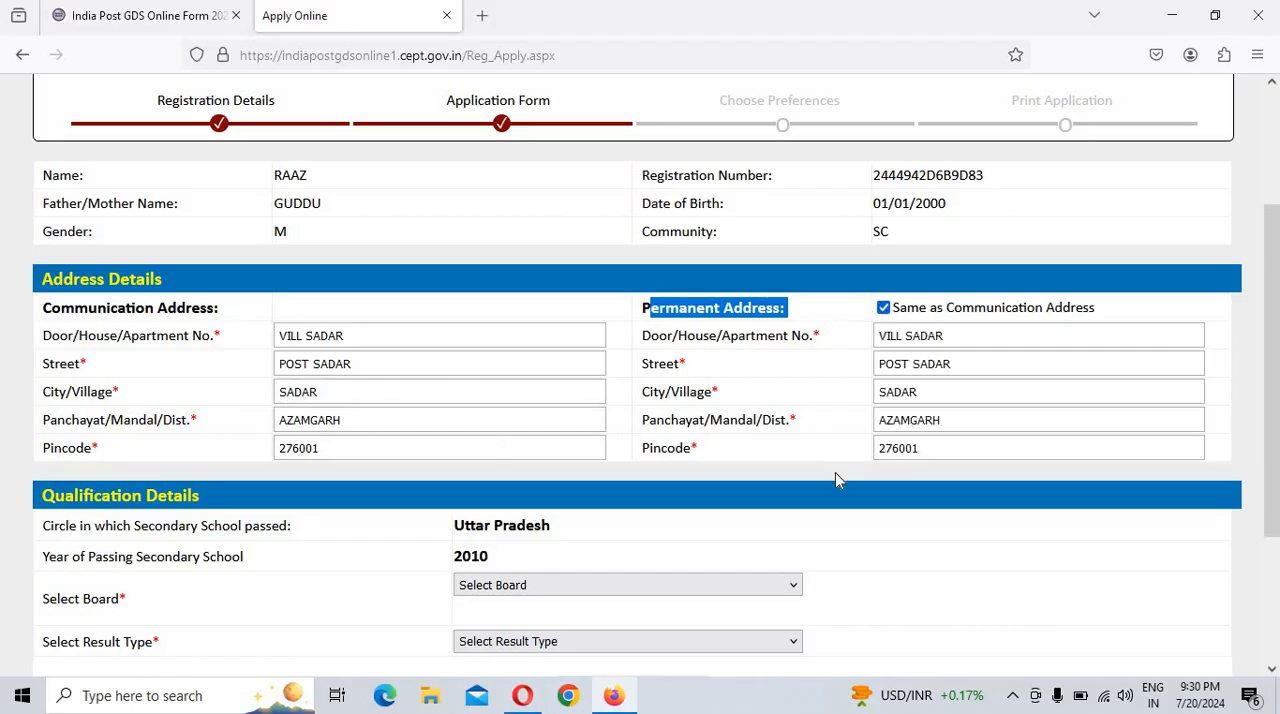
Step: In the qualification details, choose Board of High School and Intermediate Education, Uttar Pradesh, Allahabad as the board and Marks as the result type
scroll(107, 610, "down", 2)
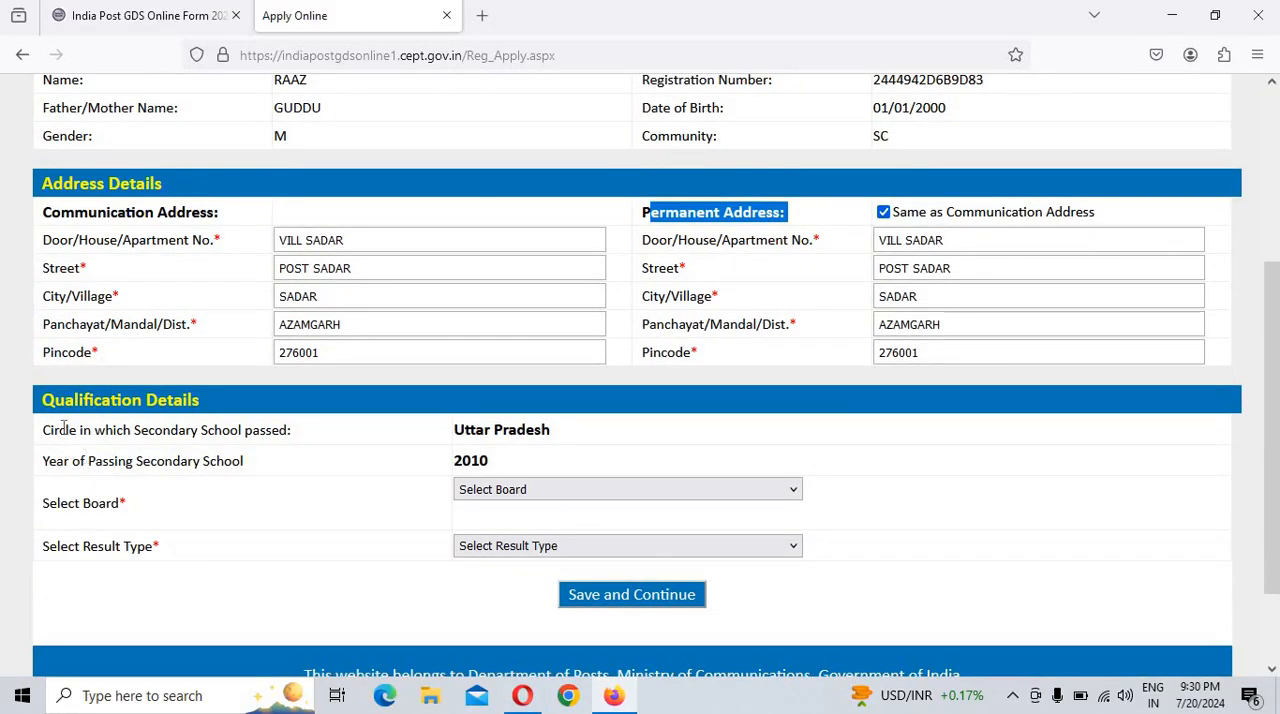
left_click_drag(47, 399, 268, 410)
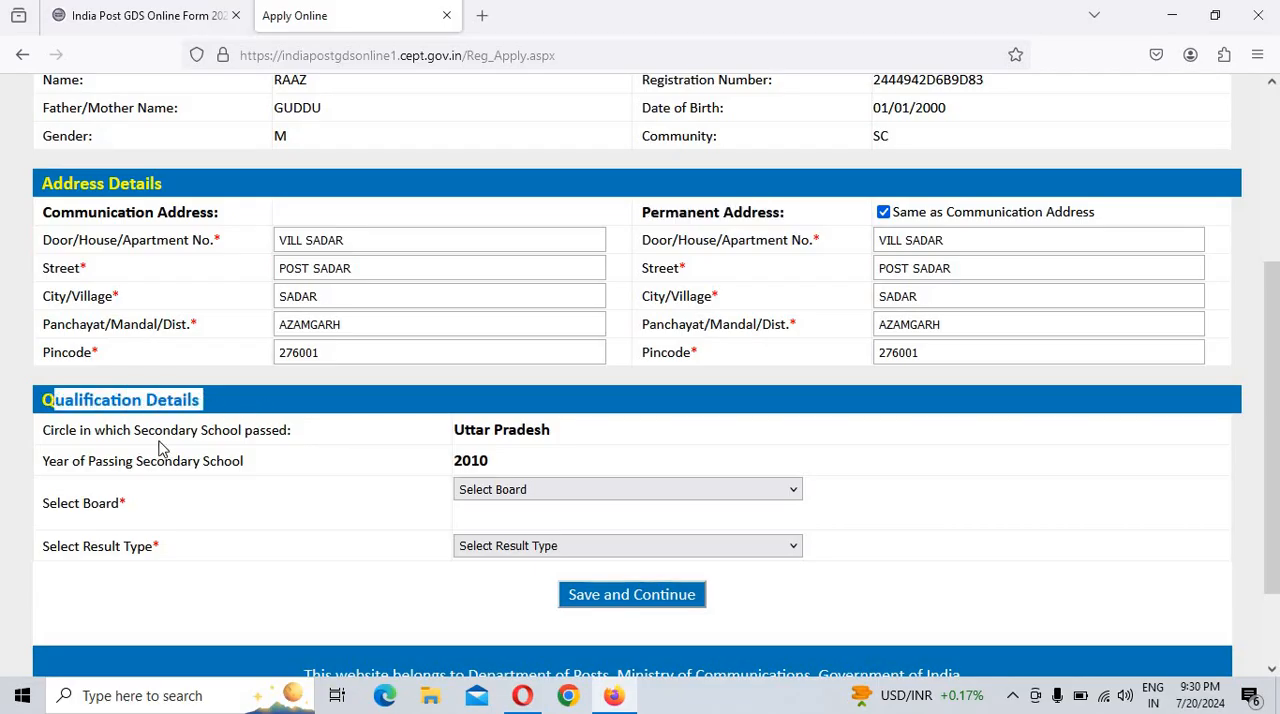
left_click_drag(67, 441, 614, 440)
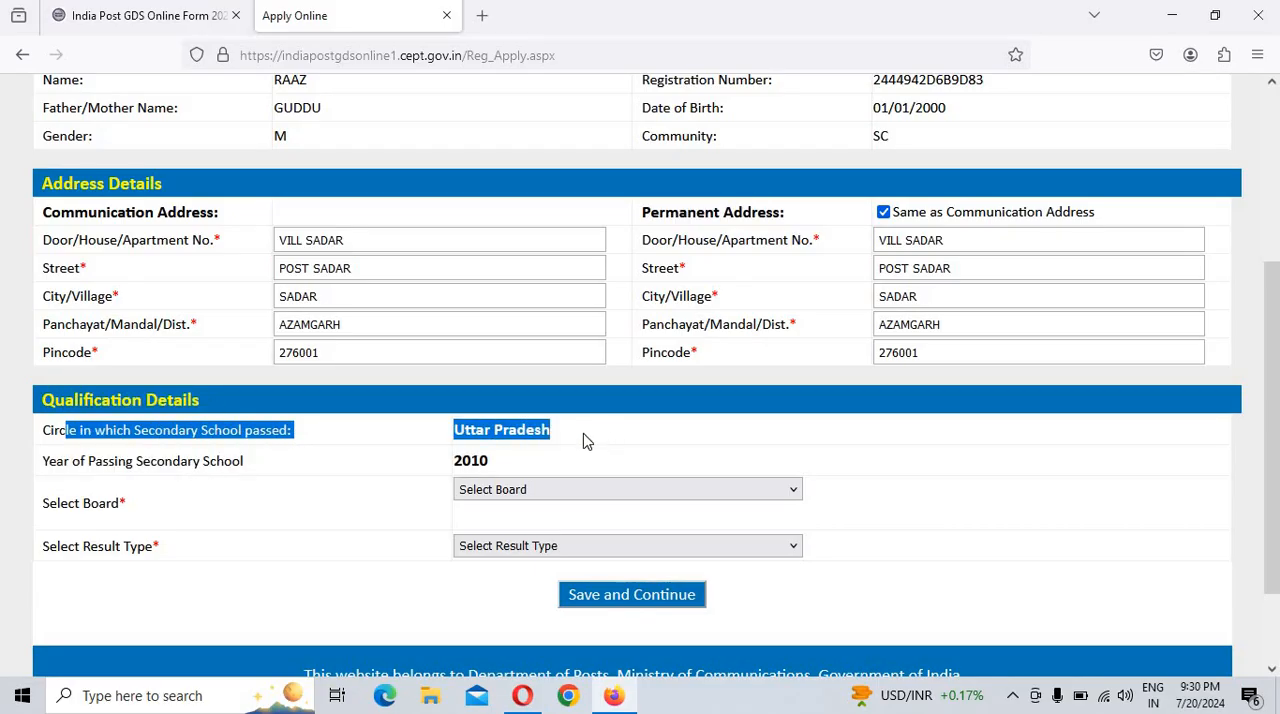
left_click(470, 433)
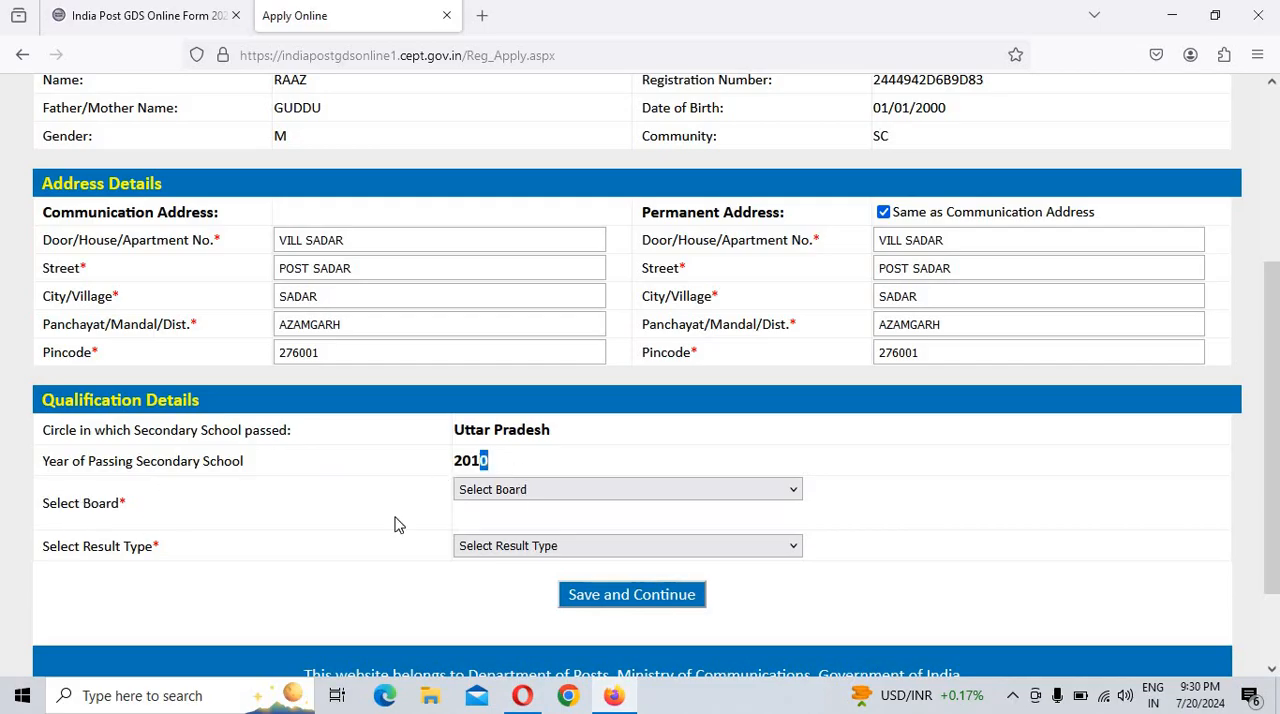
left_click(505, 495)
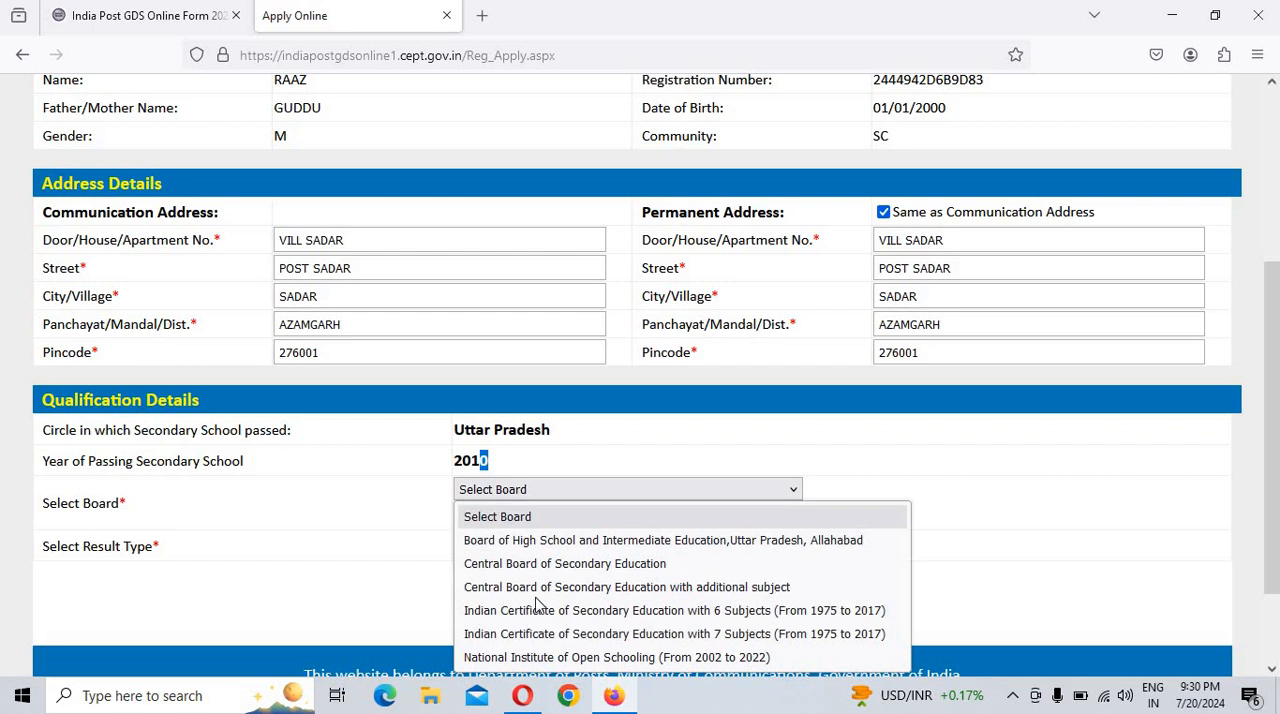
left_click(607, 545)
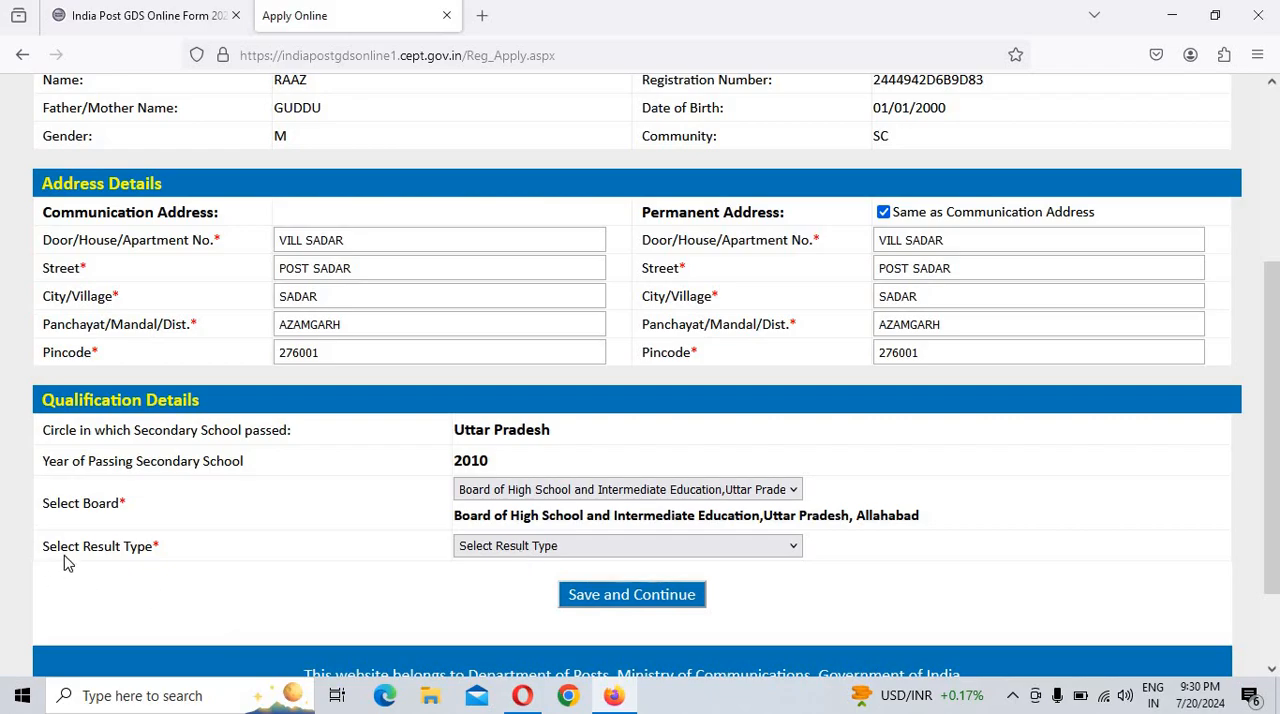
left_click(554, 548)
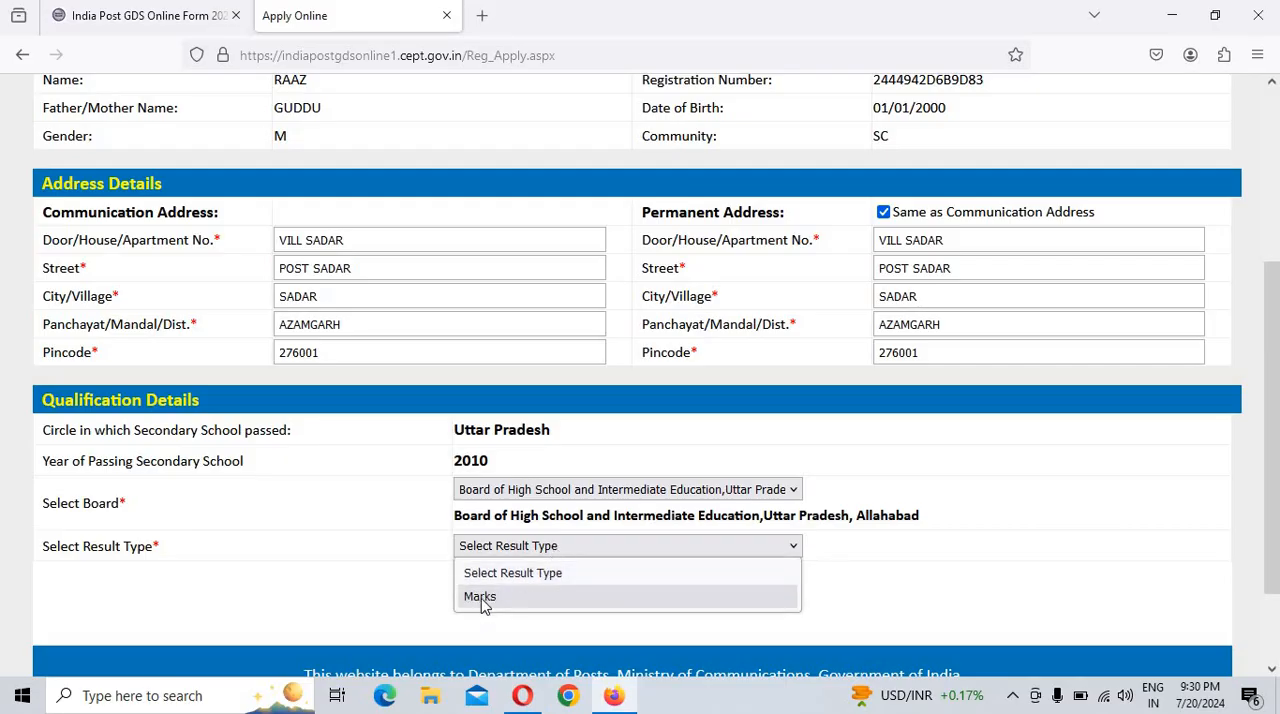
left_click(481, 598)
Step: Set the first subject to Hindi and enter 90 marks out of 100
scroll(620, 520, "down", 4)
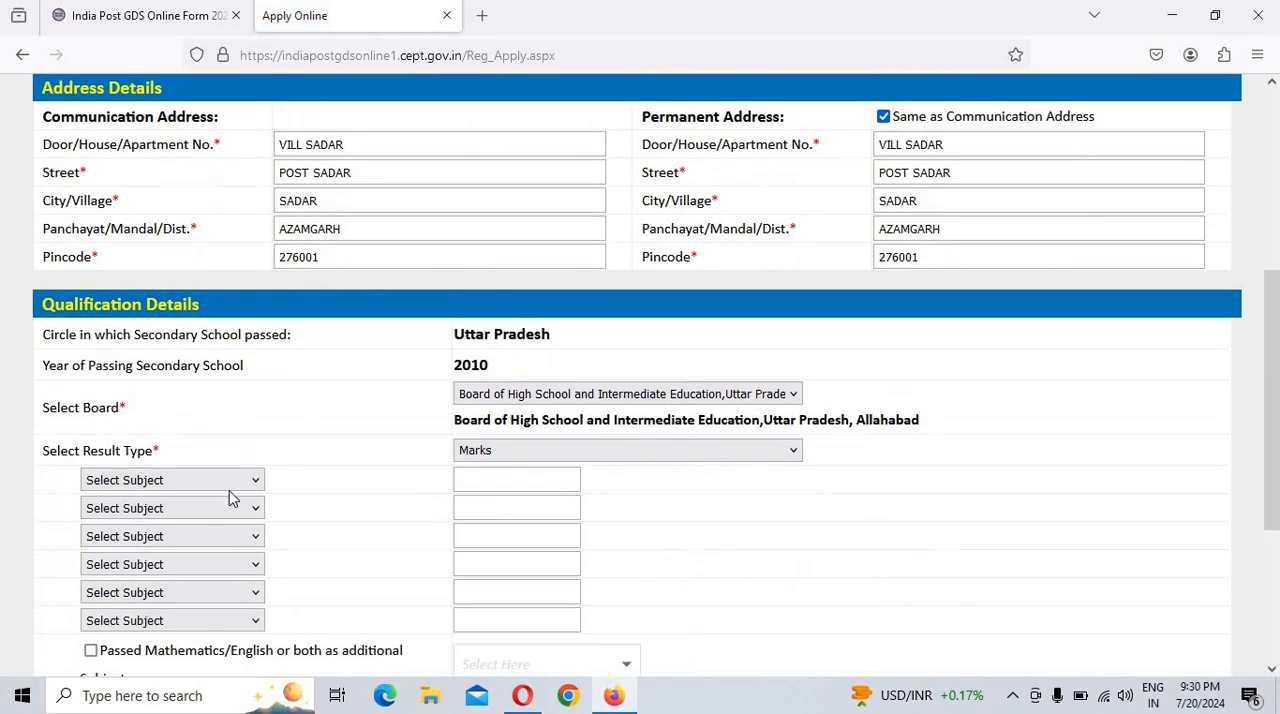
left_click(163, 481)
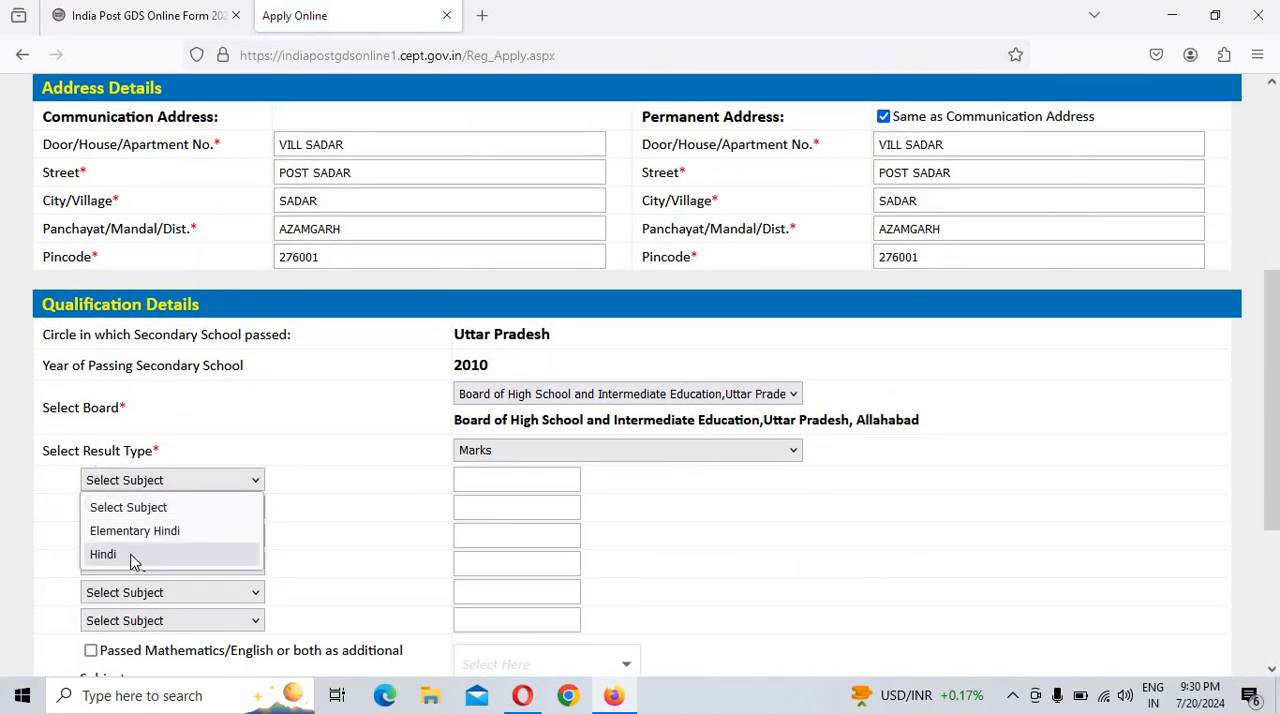
left_click(132, 556)
left_click(176, 513)
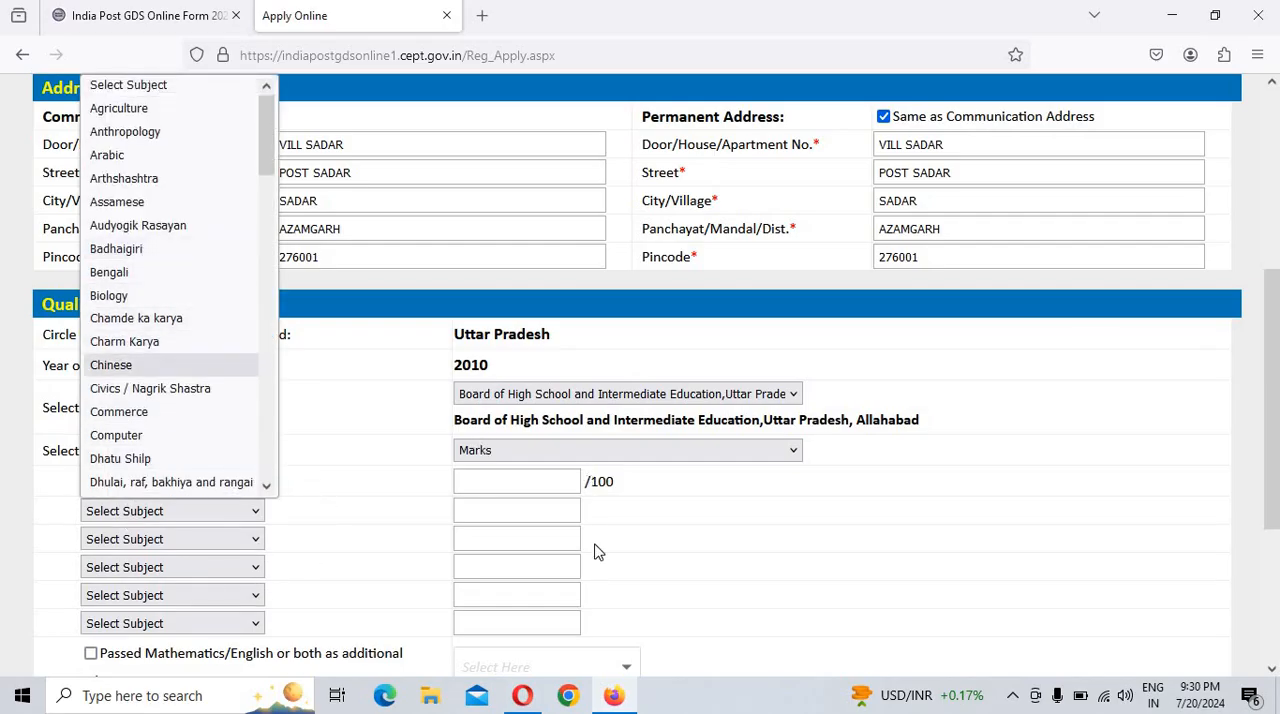
left_click(520, 480)
left_click(490, 480)
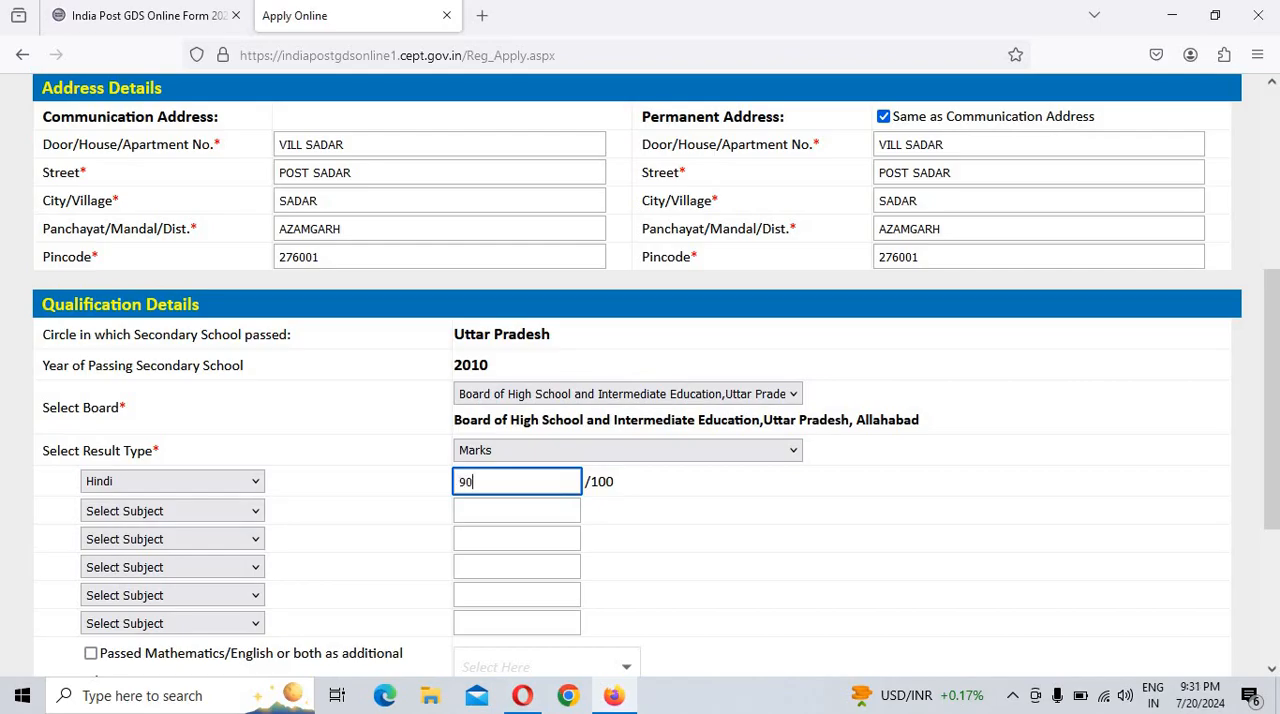
Step: Set the second subject to English and enter 88 marks out of 100
left_click(203, 520)
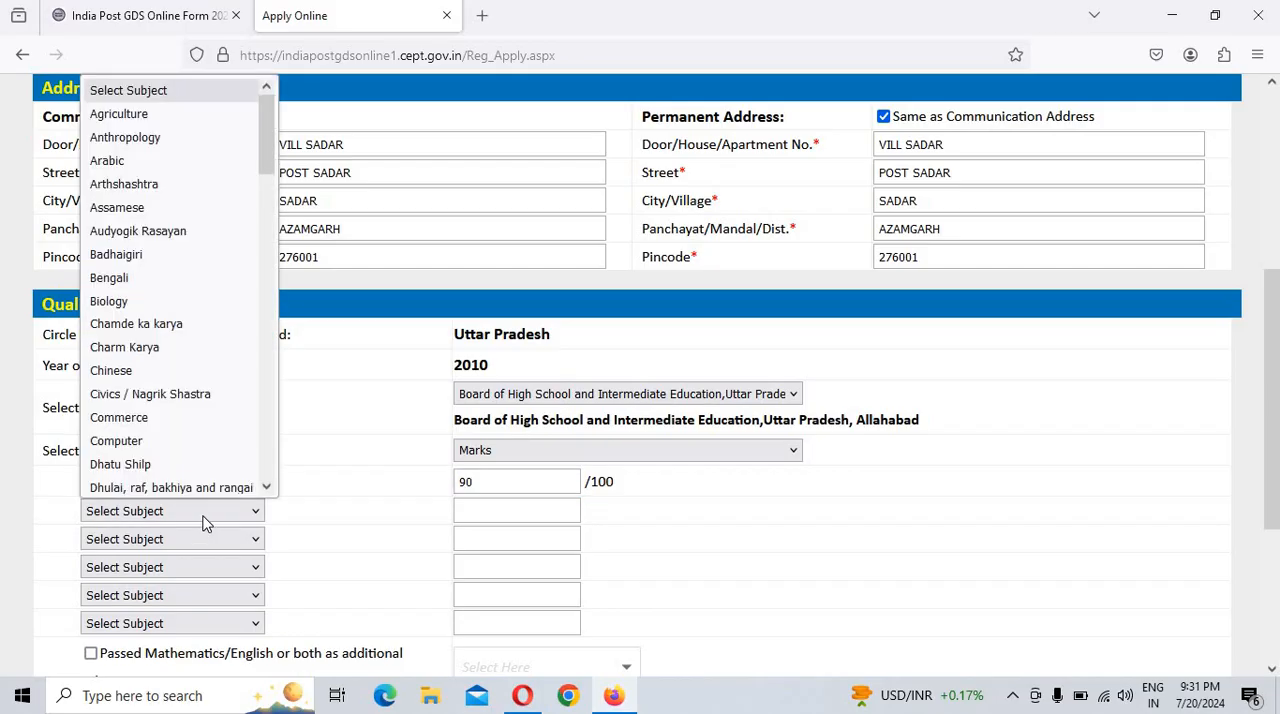
key("e")
key("n")
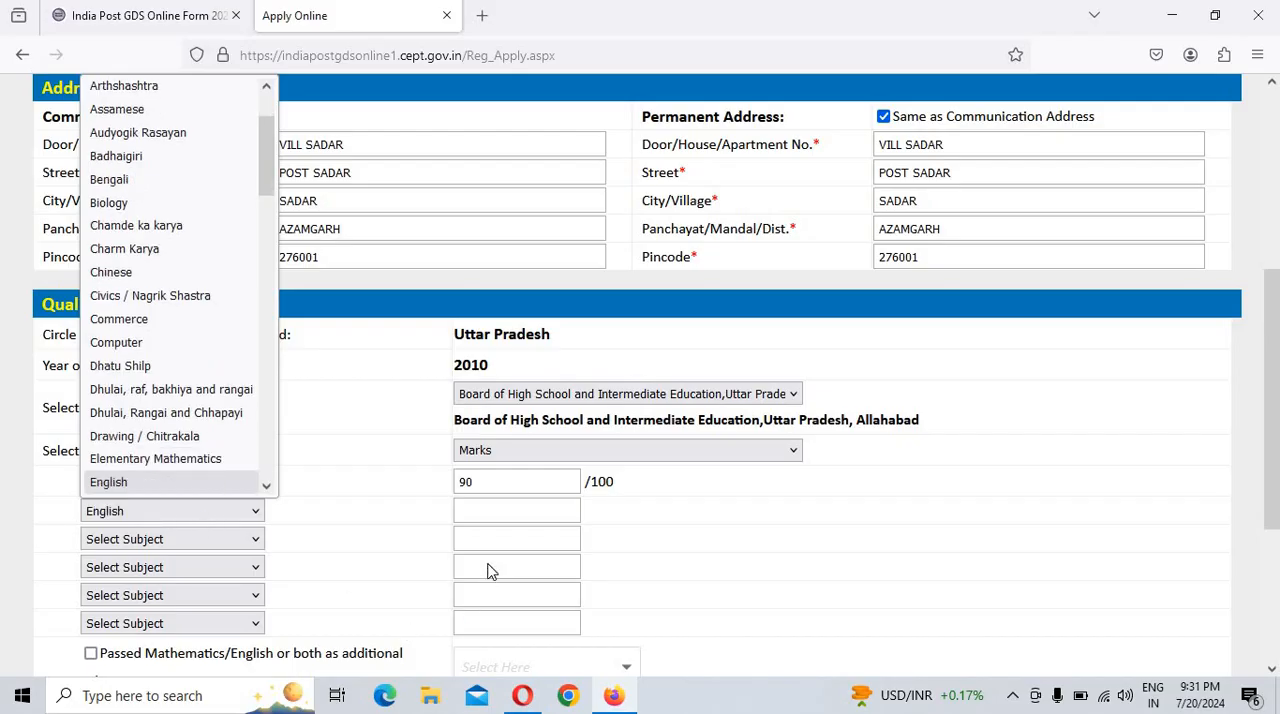
left_click(508, 511)
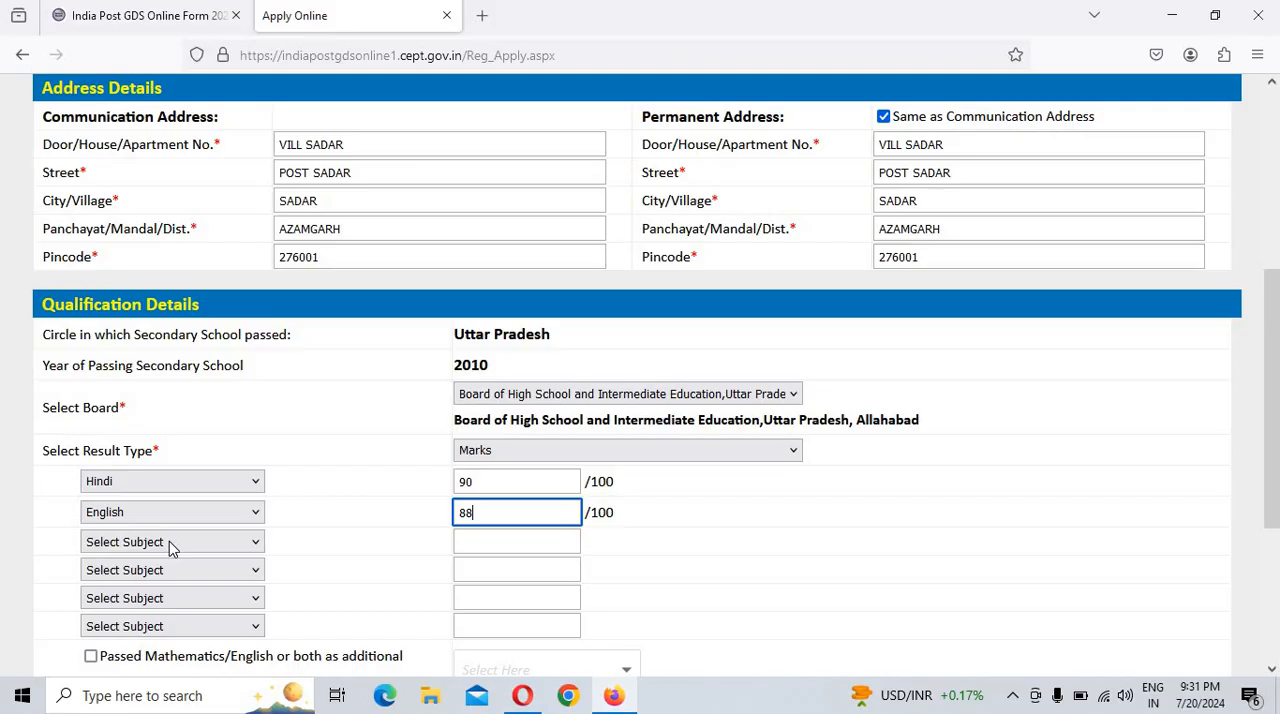
Step: Set the third subject to Mathematics and enter 95 marks out of 100
left_click(169, 545)
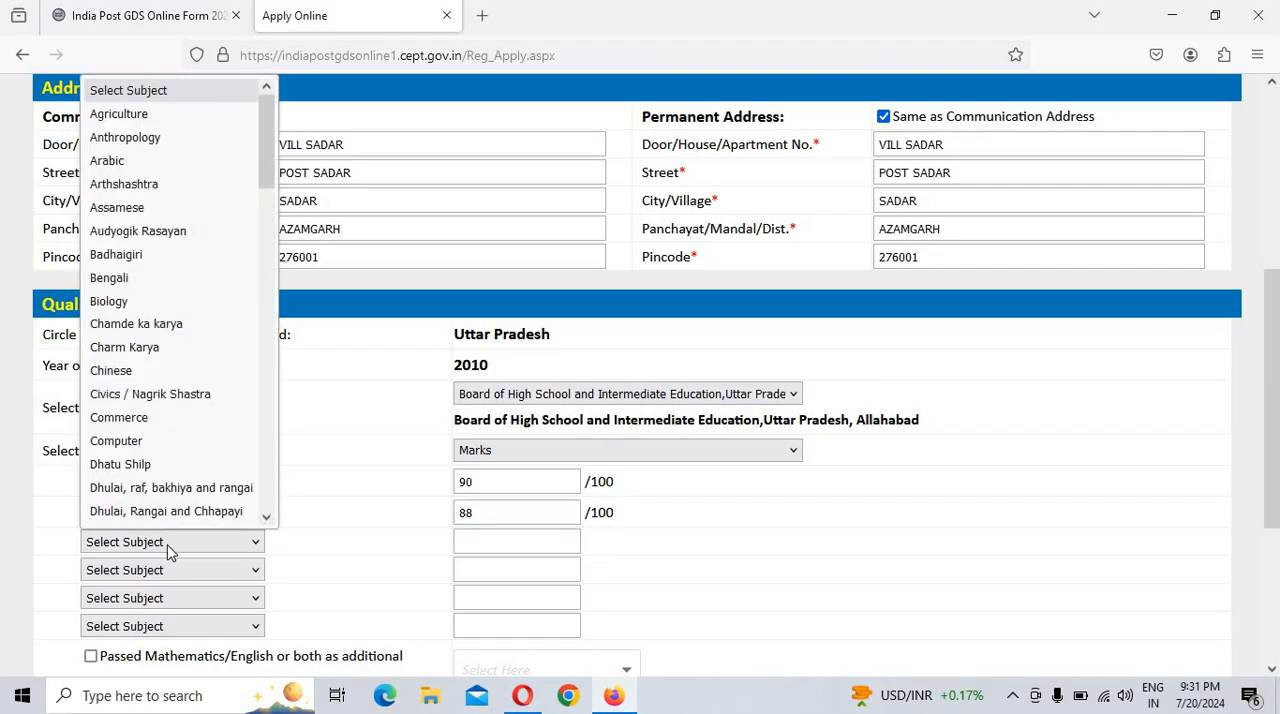
left_click(169, 545)
left_click(169, 545)
key("m")
key("a")
key("t")
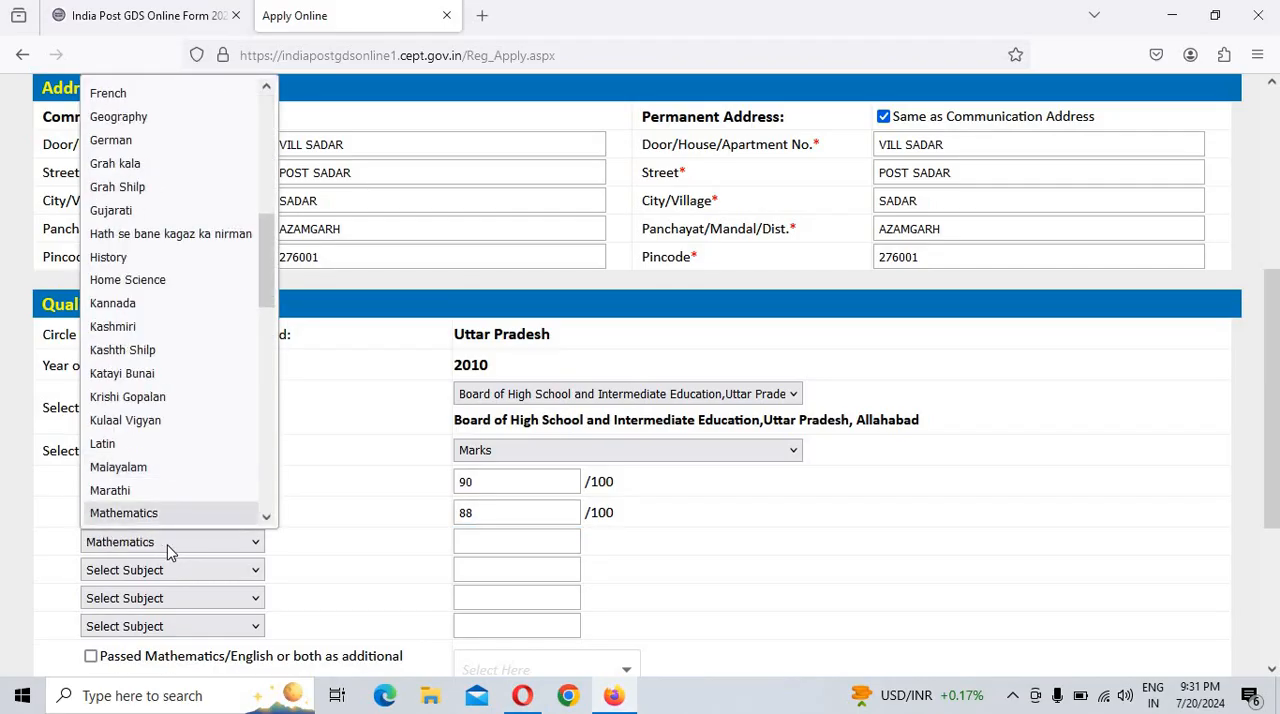
left_click(512, 548)
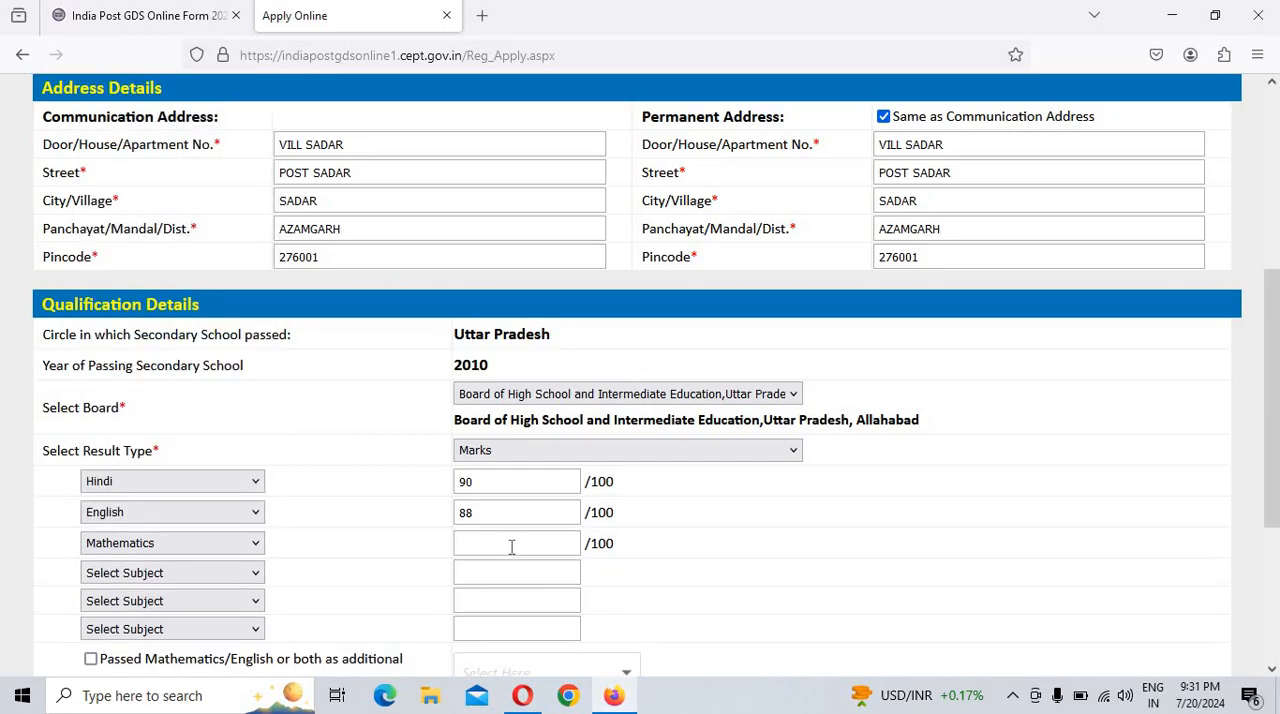
left_click(511, 547)
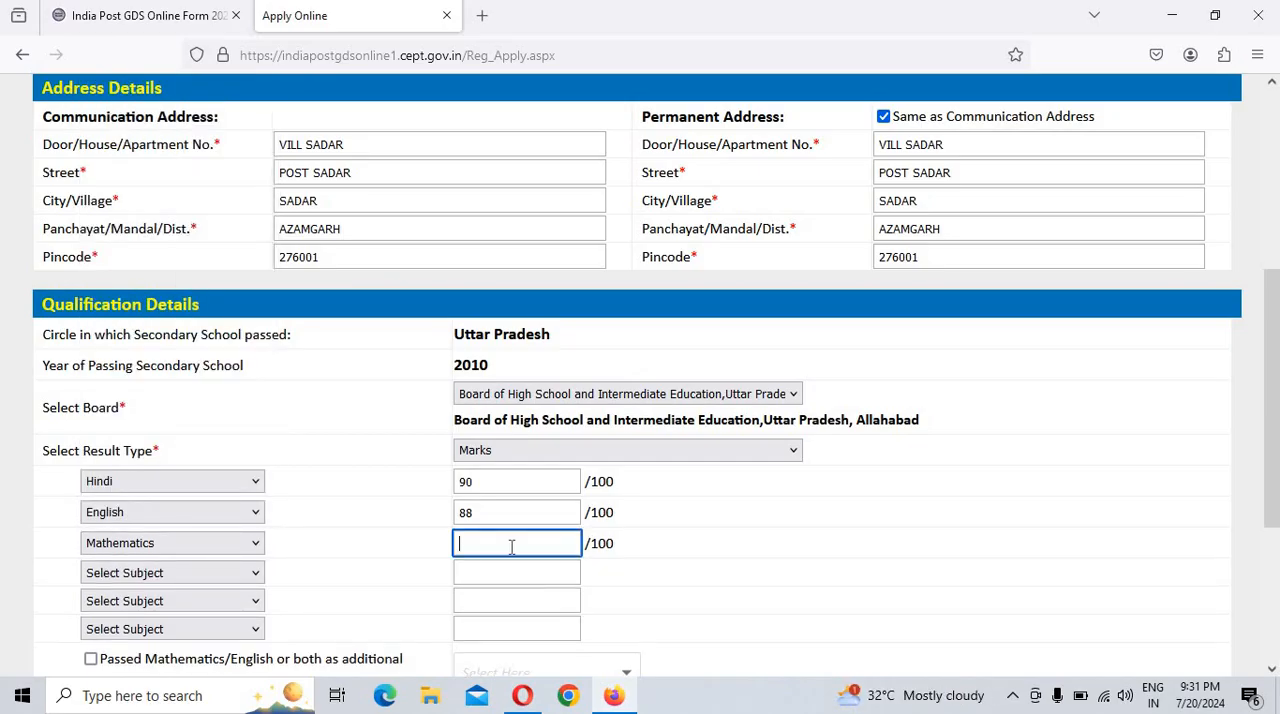
type("95")
Step: Set the fourth subject to Science and enter 90 marks out of 100
left_click(160, 578)
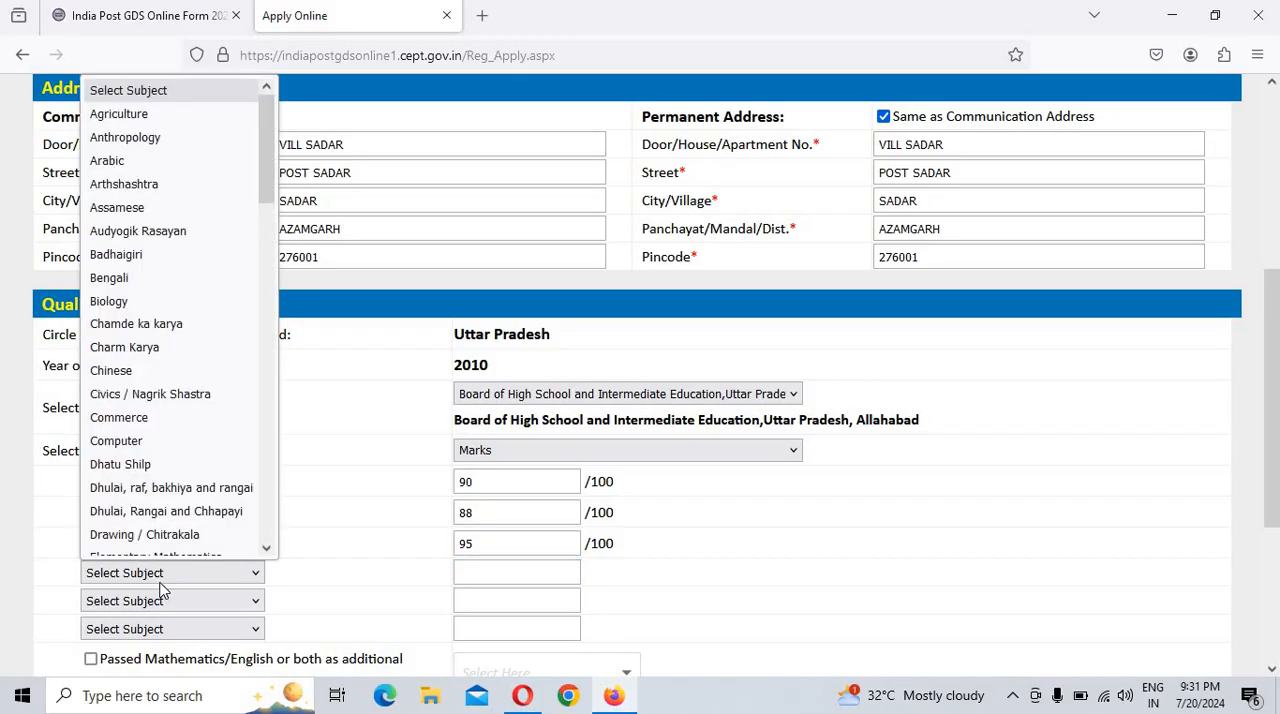
type("sc")
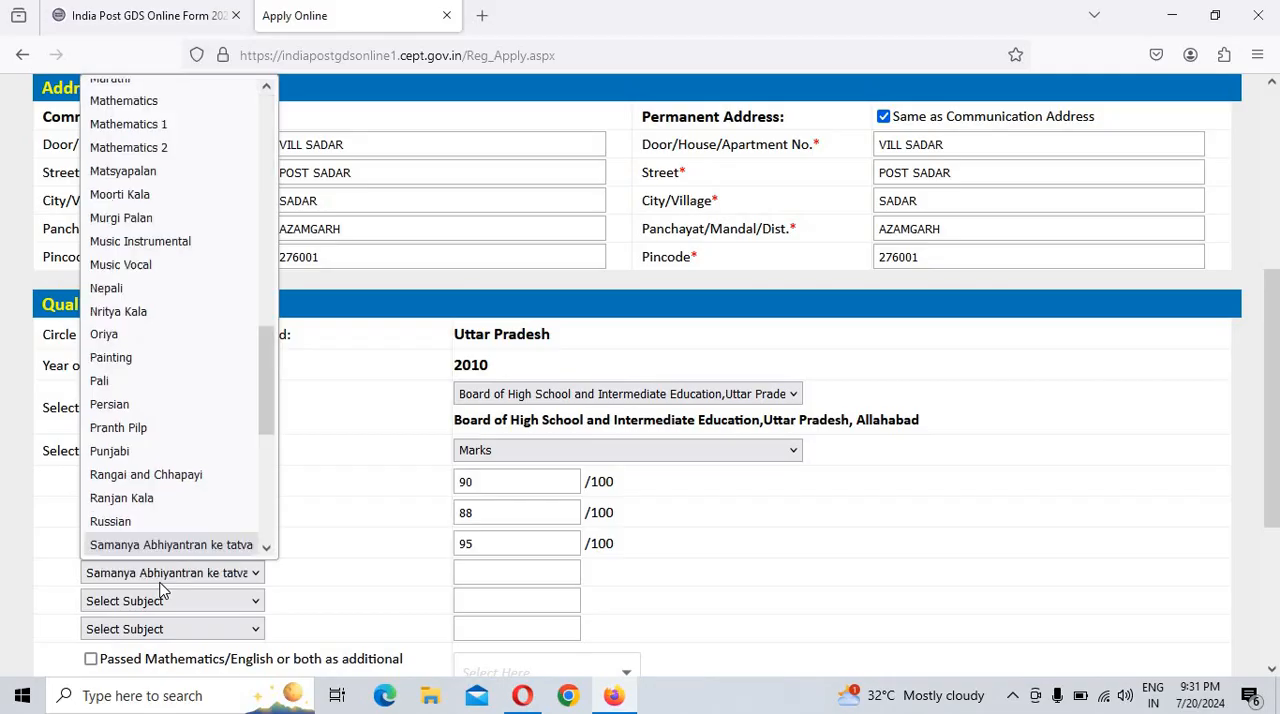
left_click(400, 601)
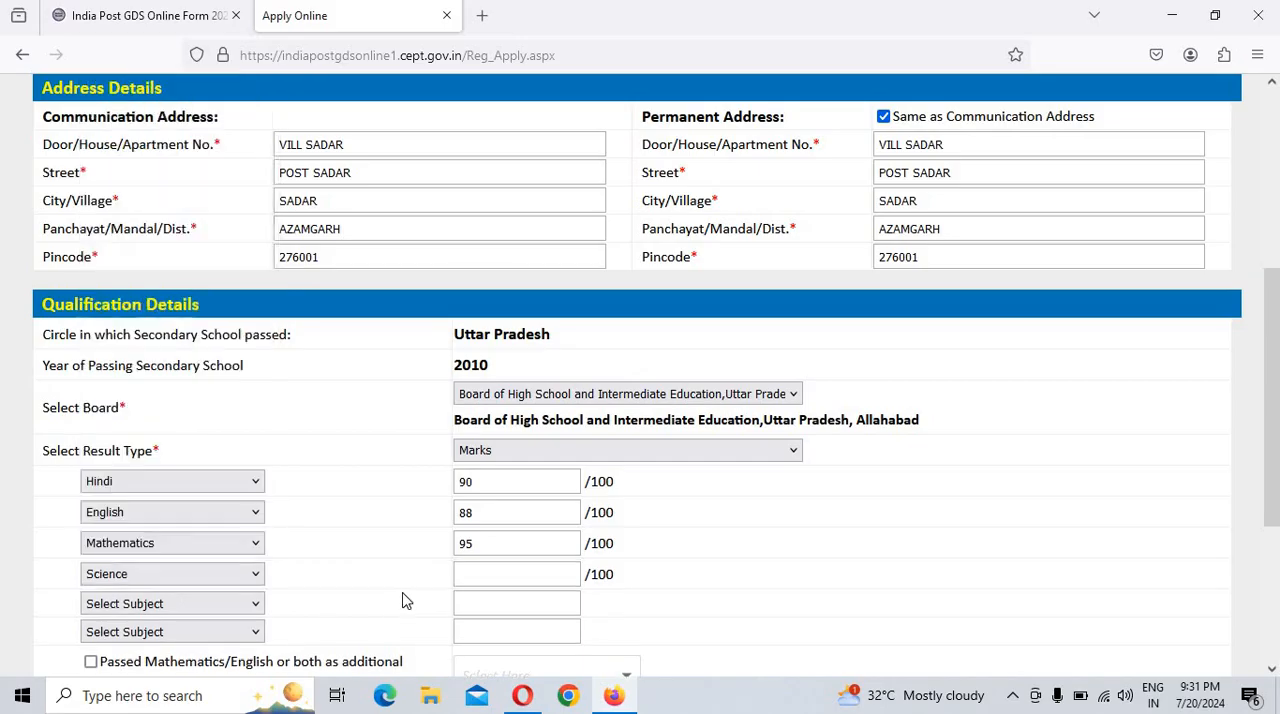
left_click(518, 572)
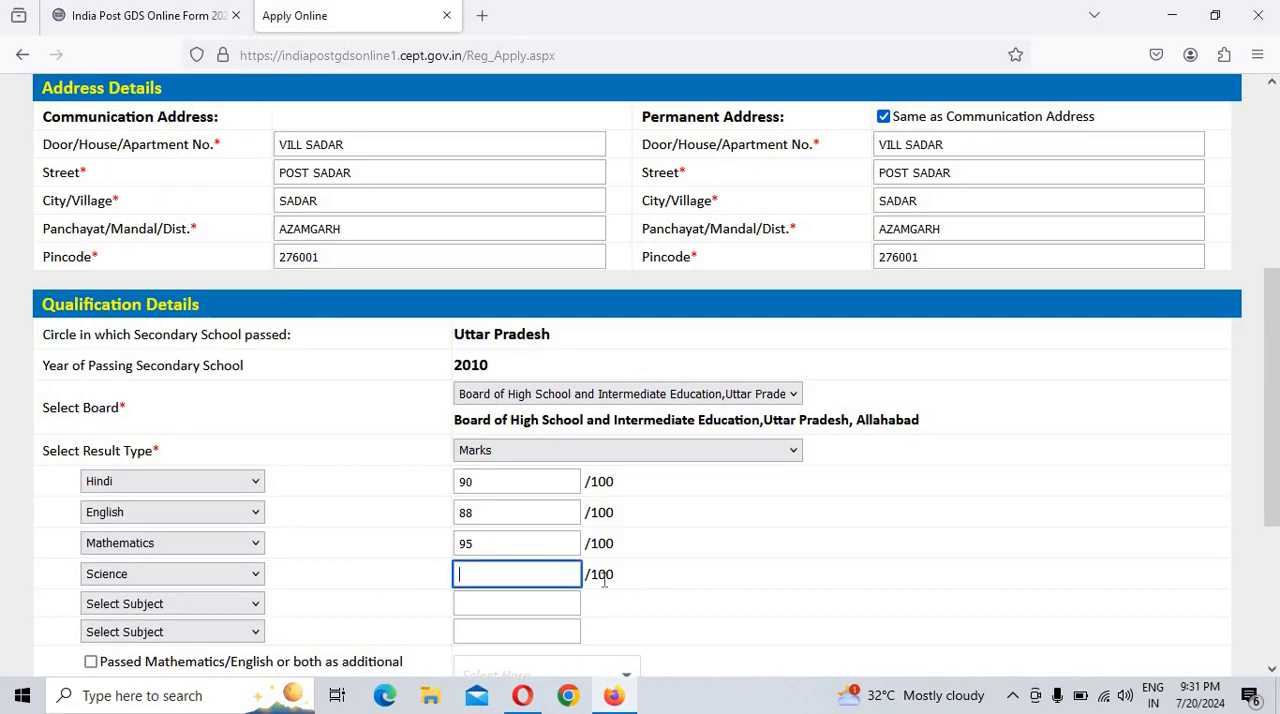
double_click(597, 576)
left_click(523, 570)
Step: Set the fifth subject to Social Science and enter 85 marks out of 100
left_click(133, 608)
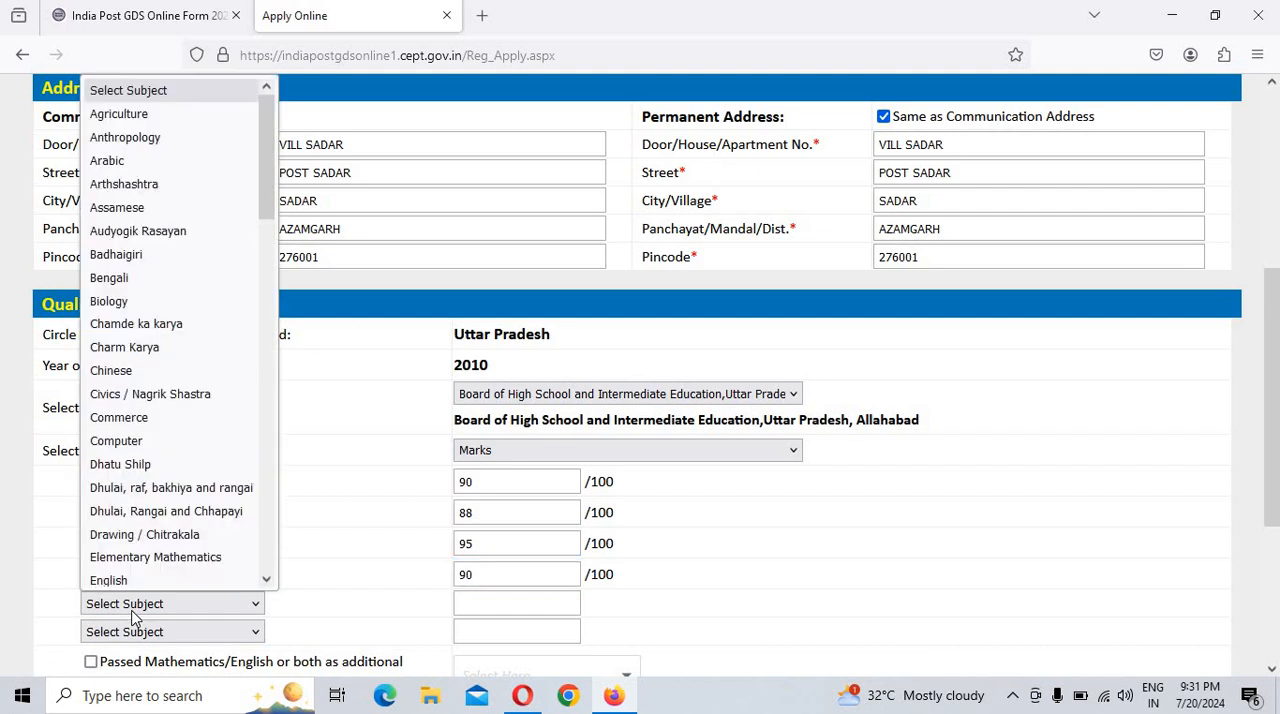
key("s")
key("o")
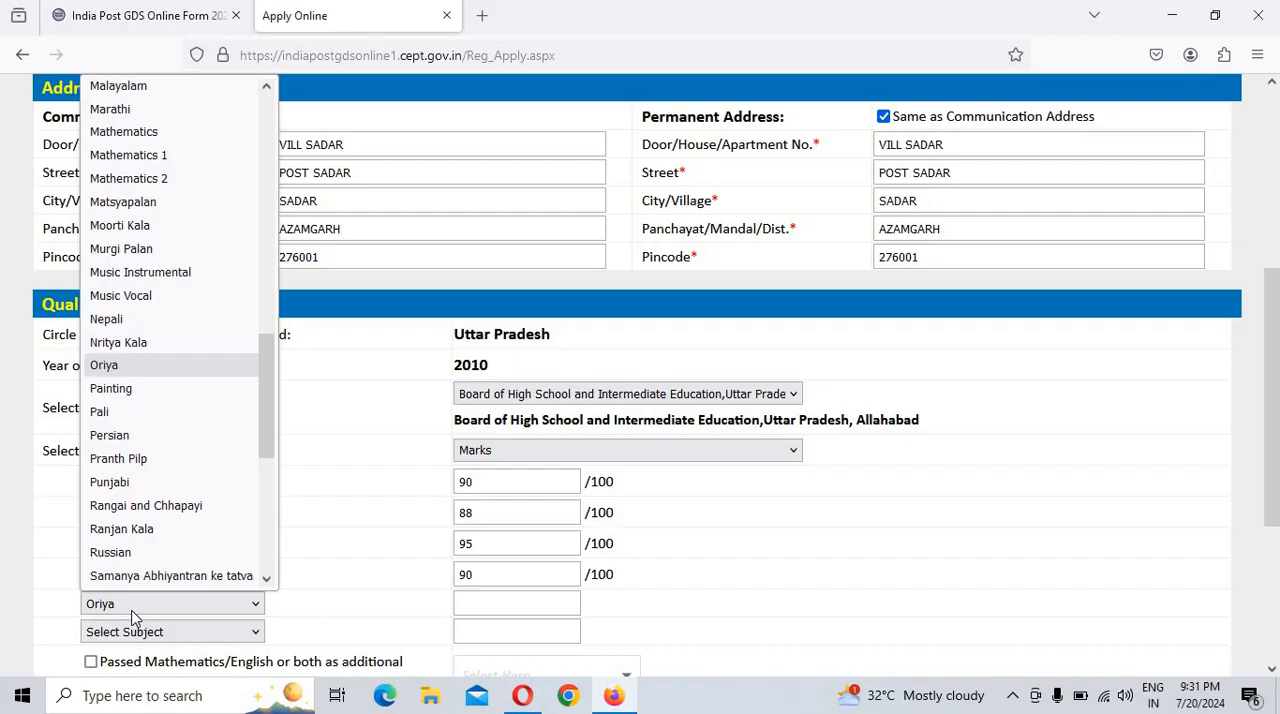
key("s")
key("o")
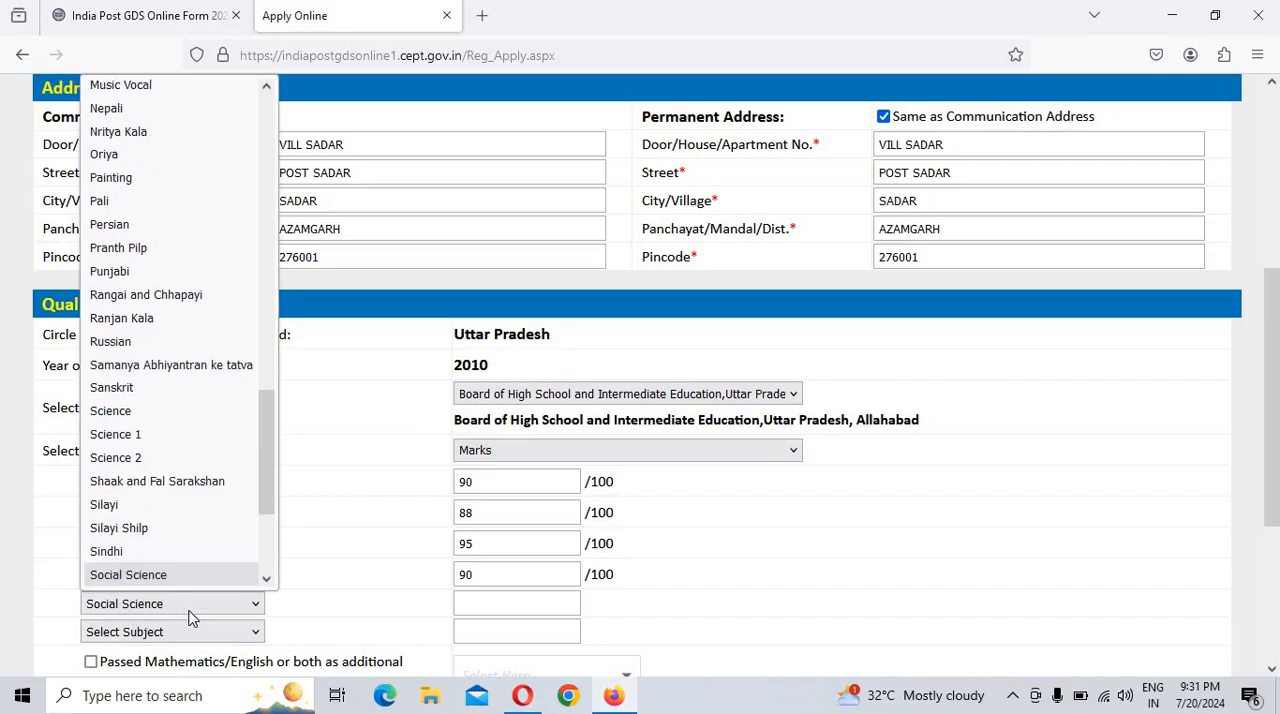
left_click(540, 605)
left_click(566, 600)
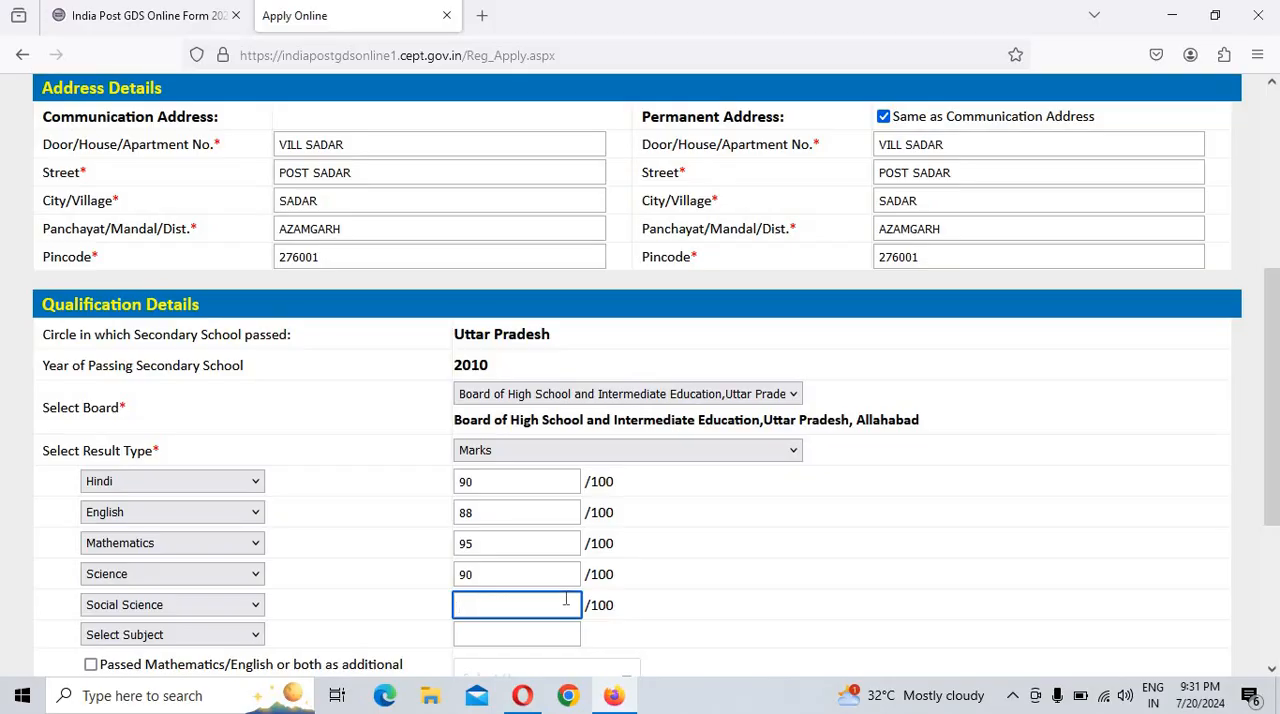
type("85")
Step: Set the sixth subject to Drawing / Chitrakala and enter 91 marks out of 100
left_click(143, 640)
key("d")
key("r")
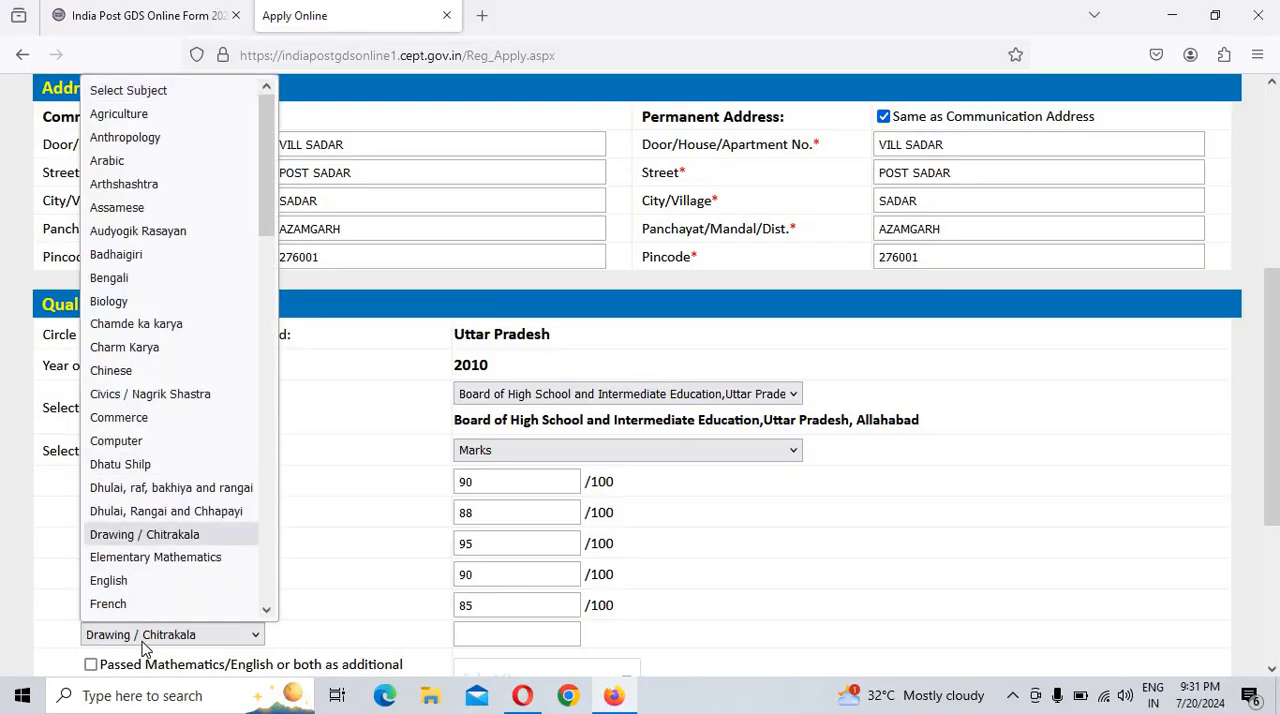
left_click(502, 631)
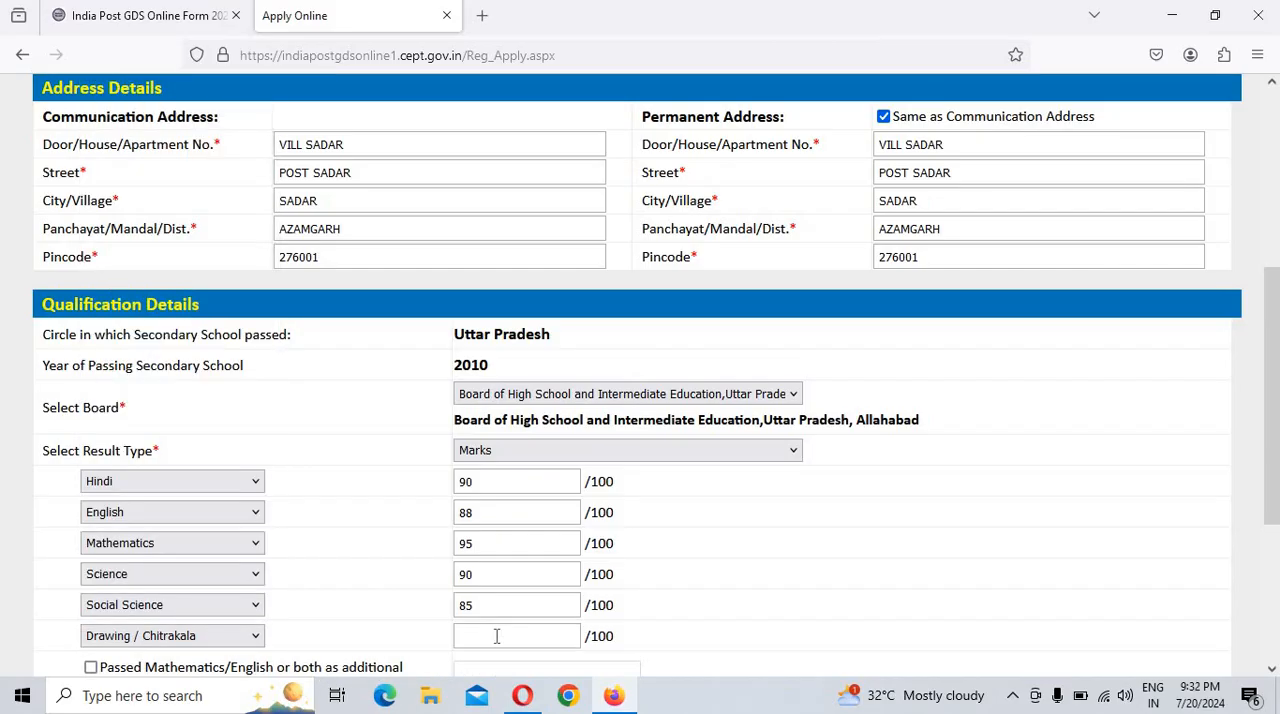
left_click(480, 636)
scroll(729, 628, "down", 2)
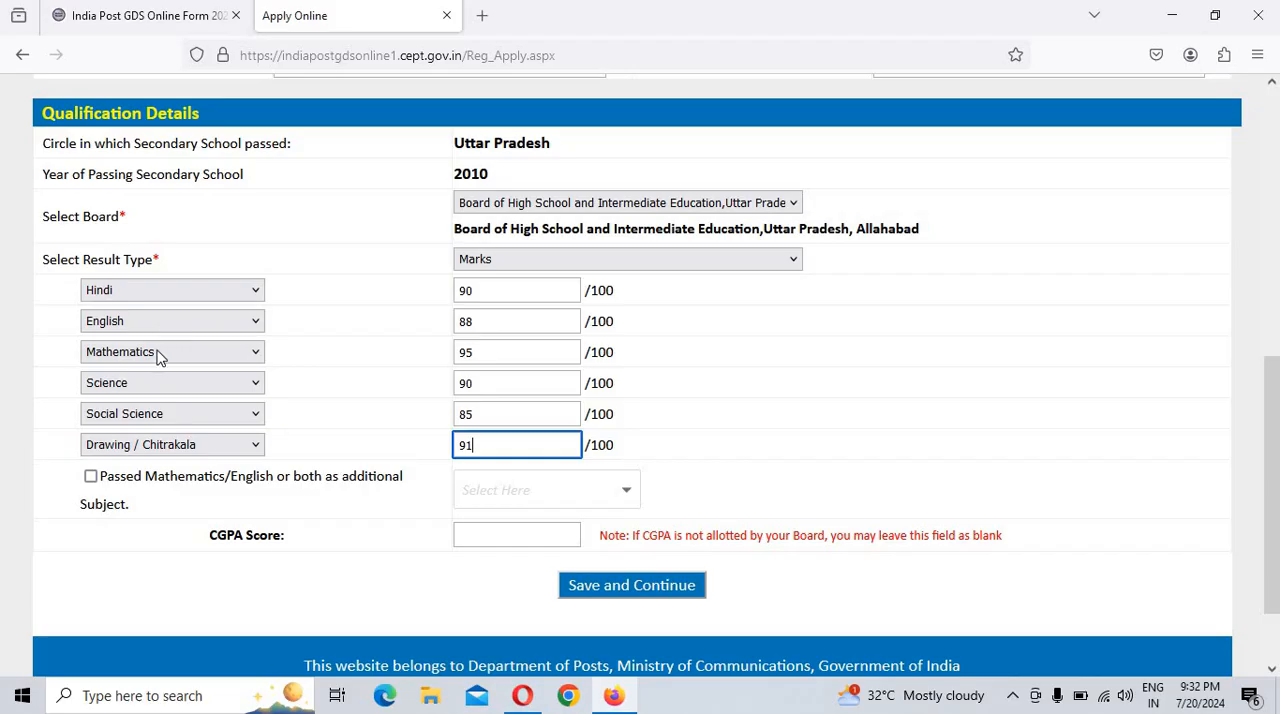
left_click(91, 477)
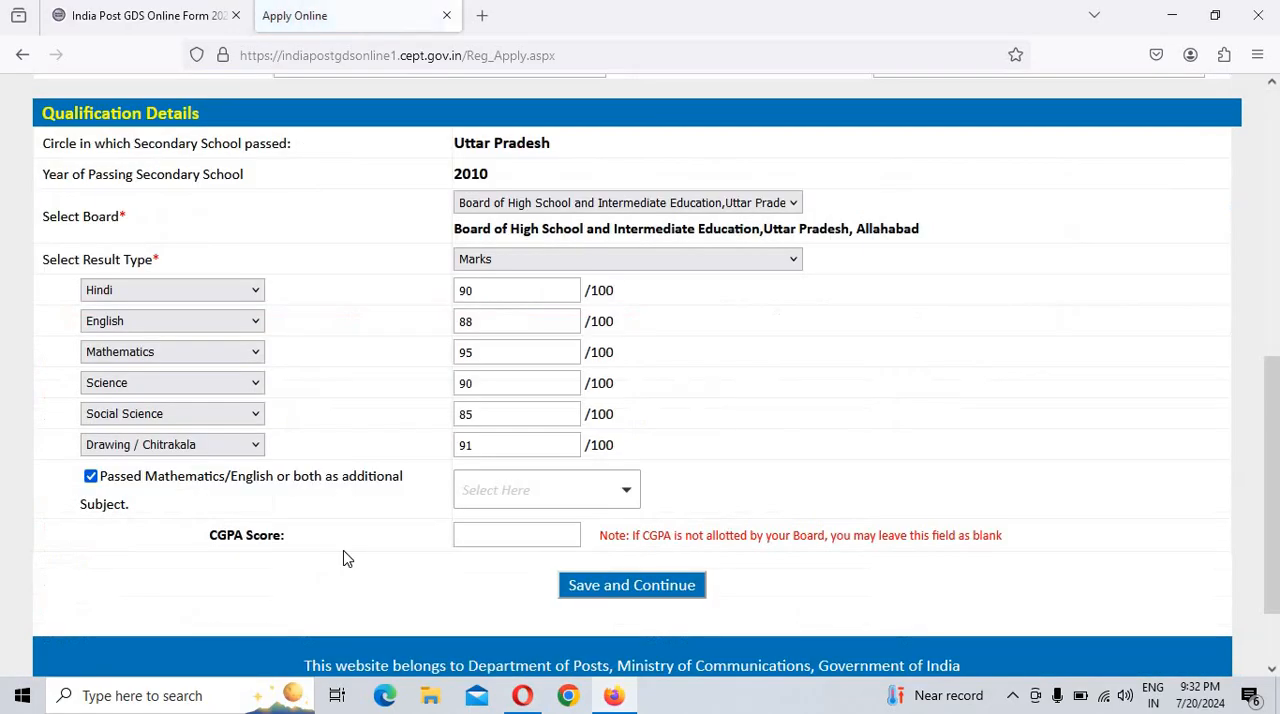
left_click(510, 483)
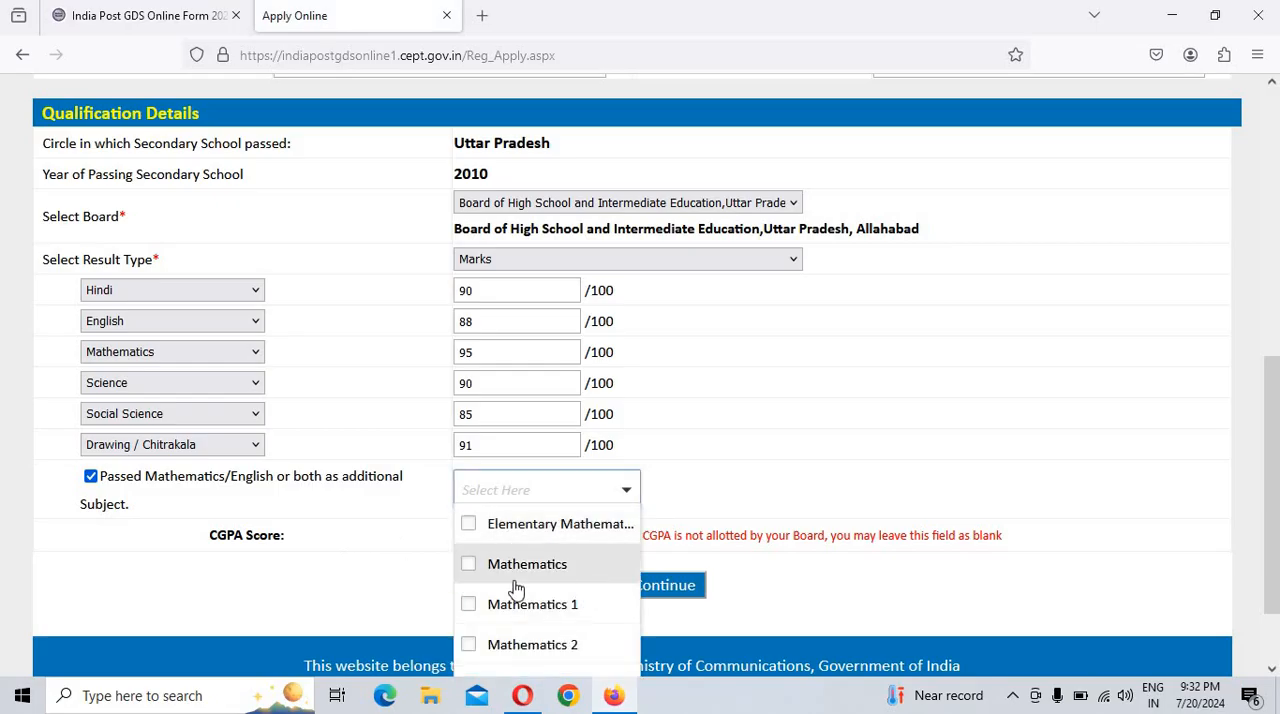
left_click(551, 565)
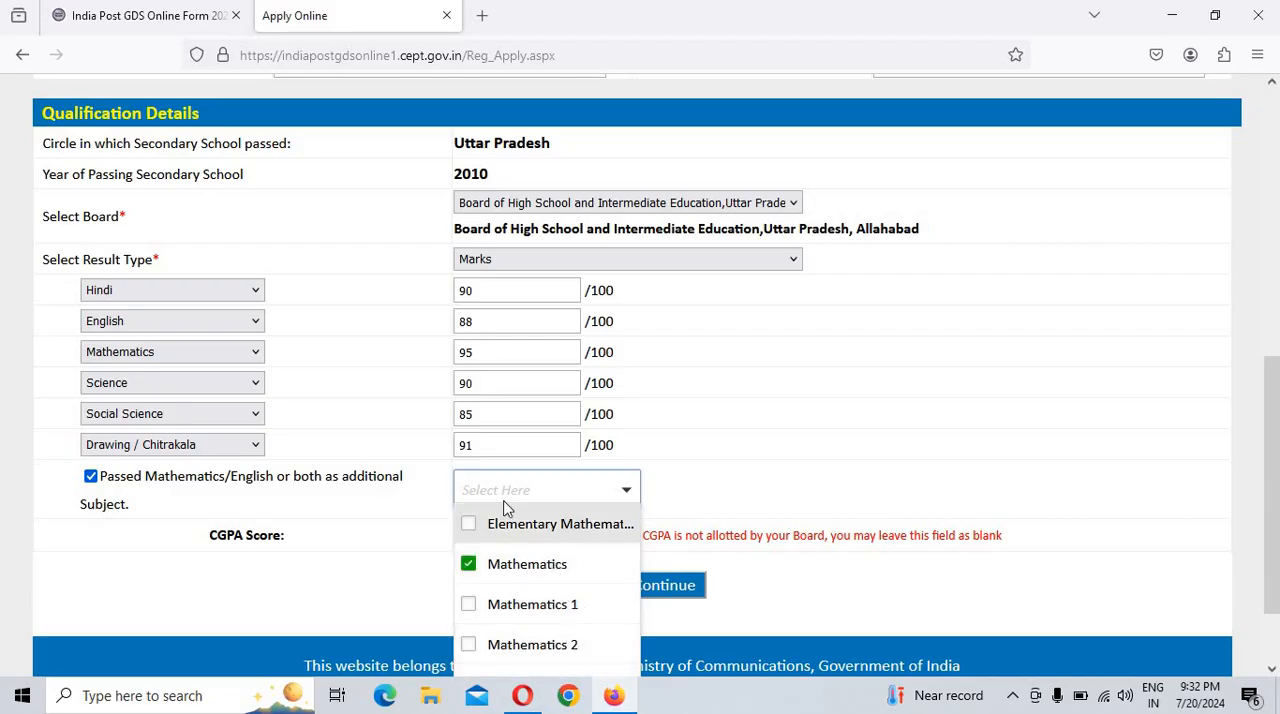
left_click(90, 477)
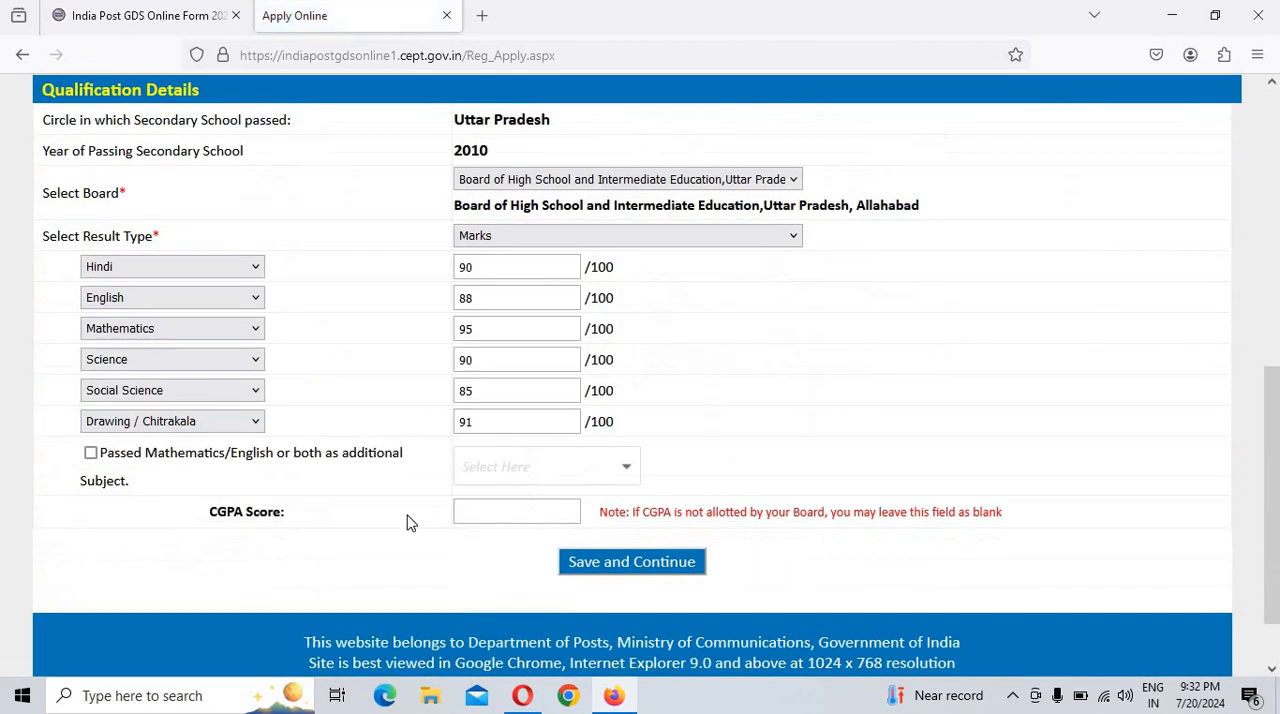
Step: Leave the CGPA score blank and save the application form to continue to the post preferences
left_click(540, 513)
left_click(614, 564)
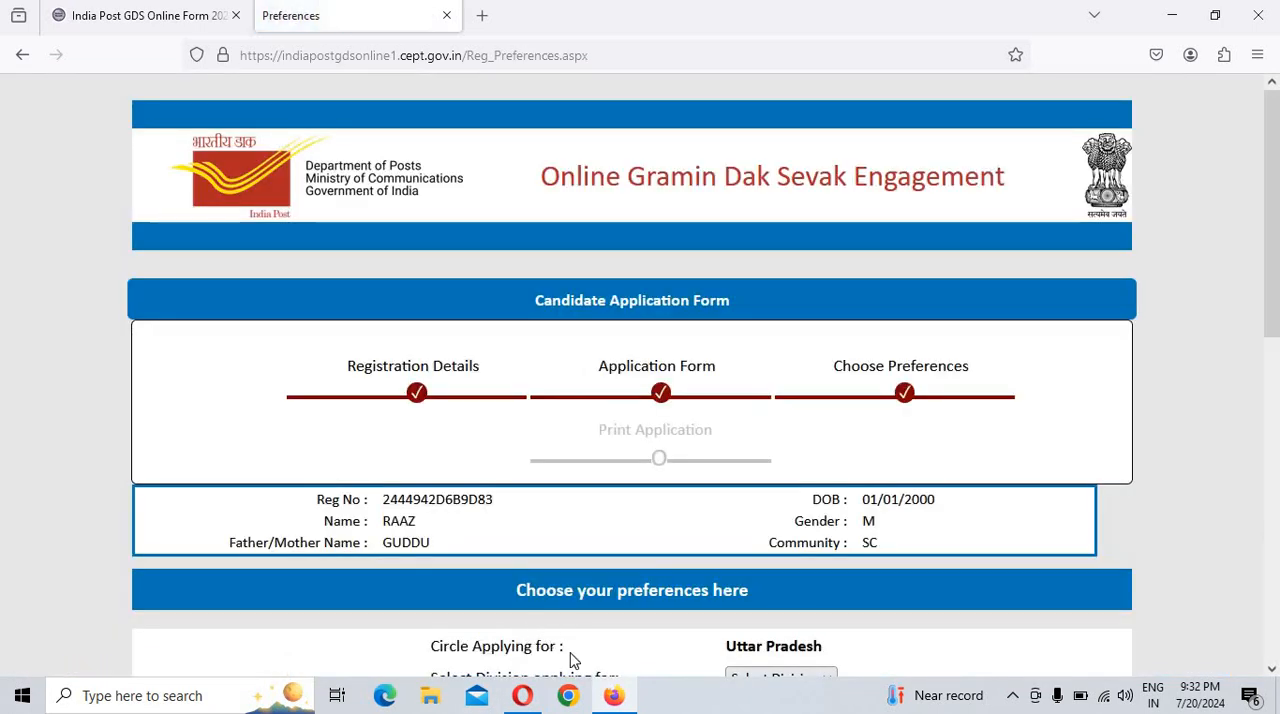
Step: Choose Azamgarh Division as the division applying for in the Uttar Pradesh circle
scroll(822, 619, "down", 2)
scroll(826, 621, "down", 4)
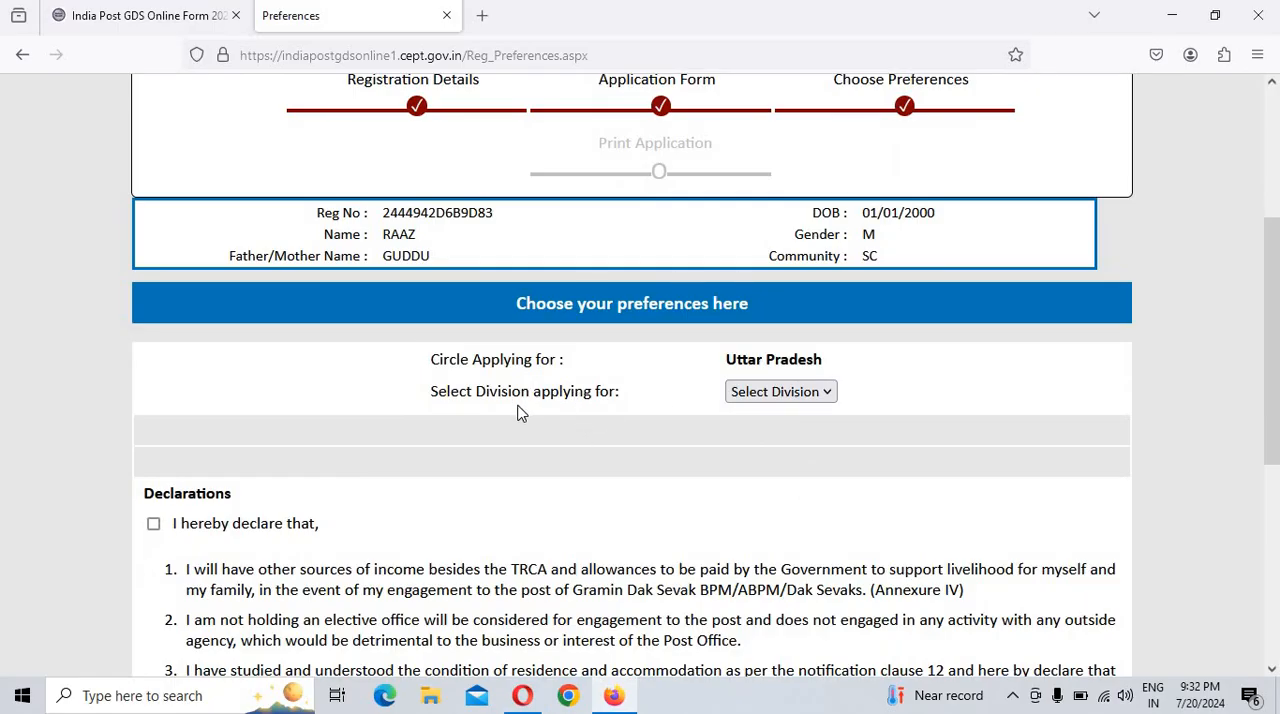
left_click(818, 396)
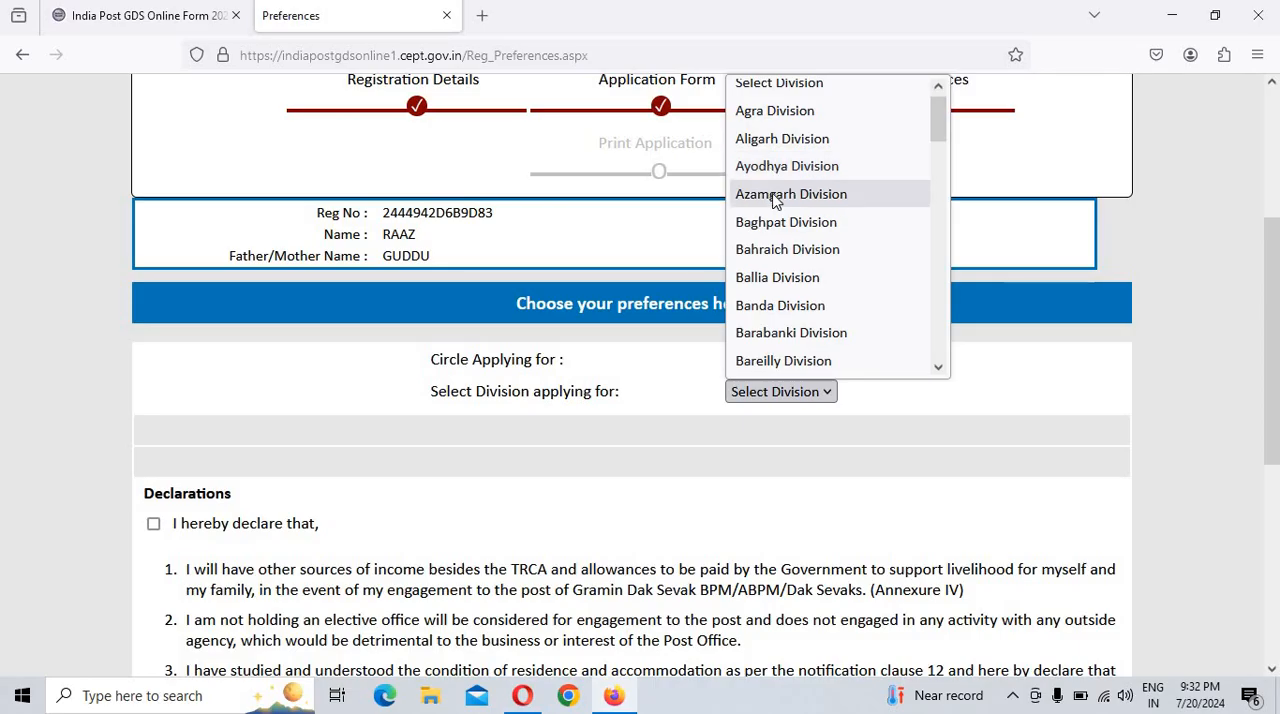
scroll(810, 97, "up", 1)
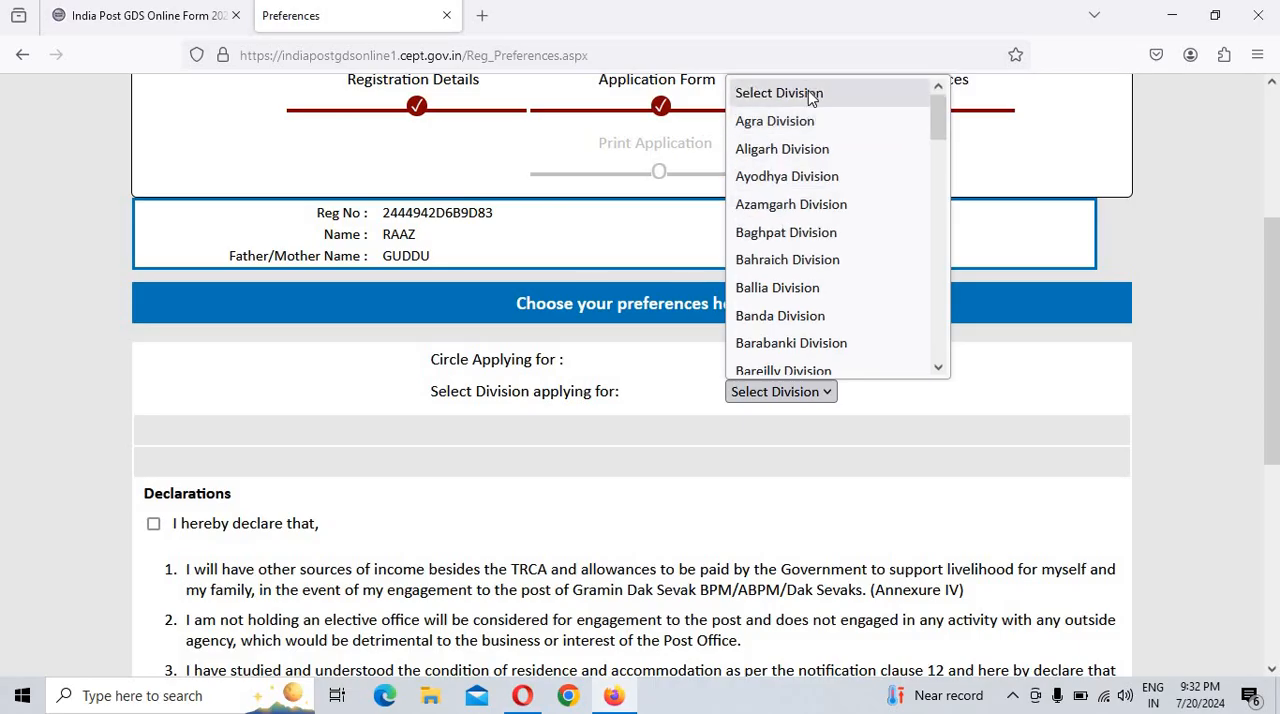
left_click(815, 206)
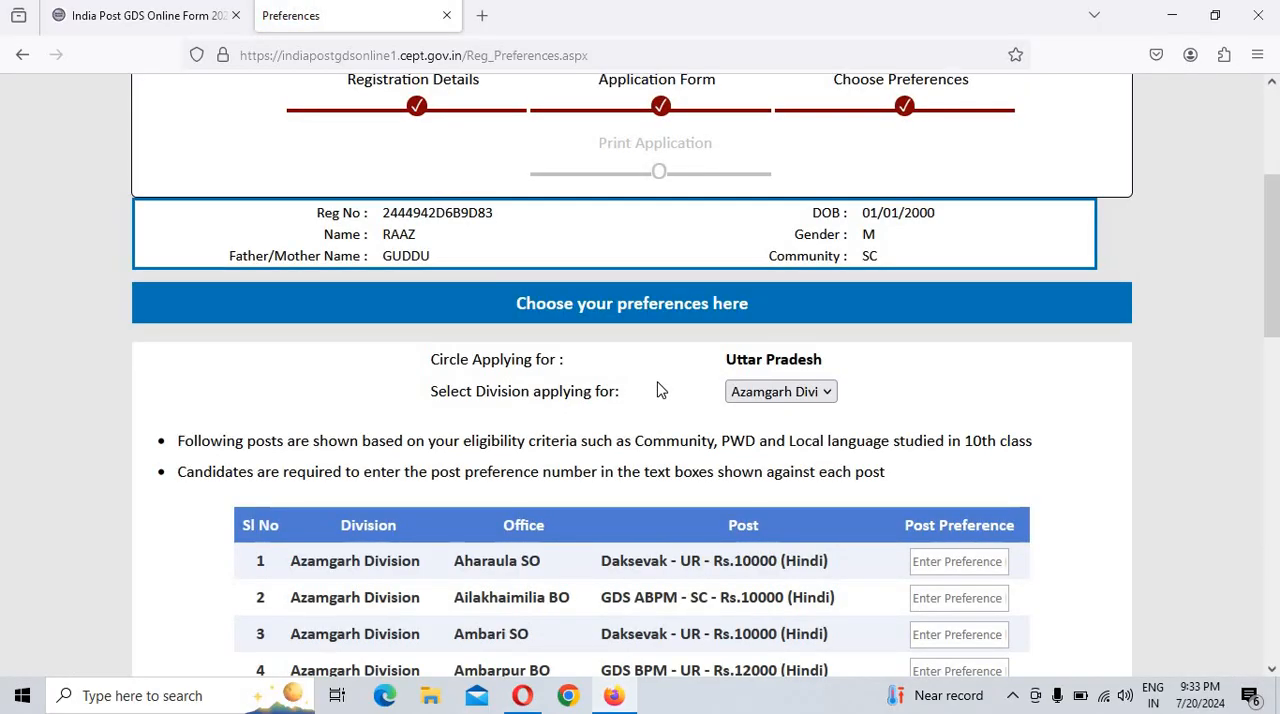
Step: Enter post preference 1 for the Ailakhaimilia BO GDS ABPM post and preference 2 for the Anjam Shhid BO GDS ABPM post
scroll(594, 441, "down", 3)
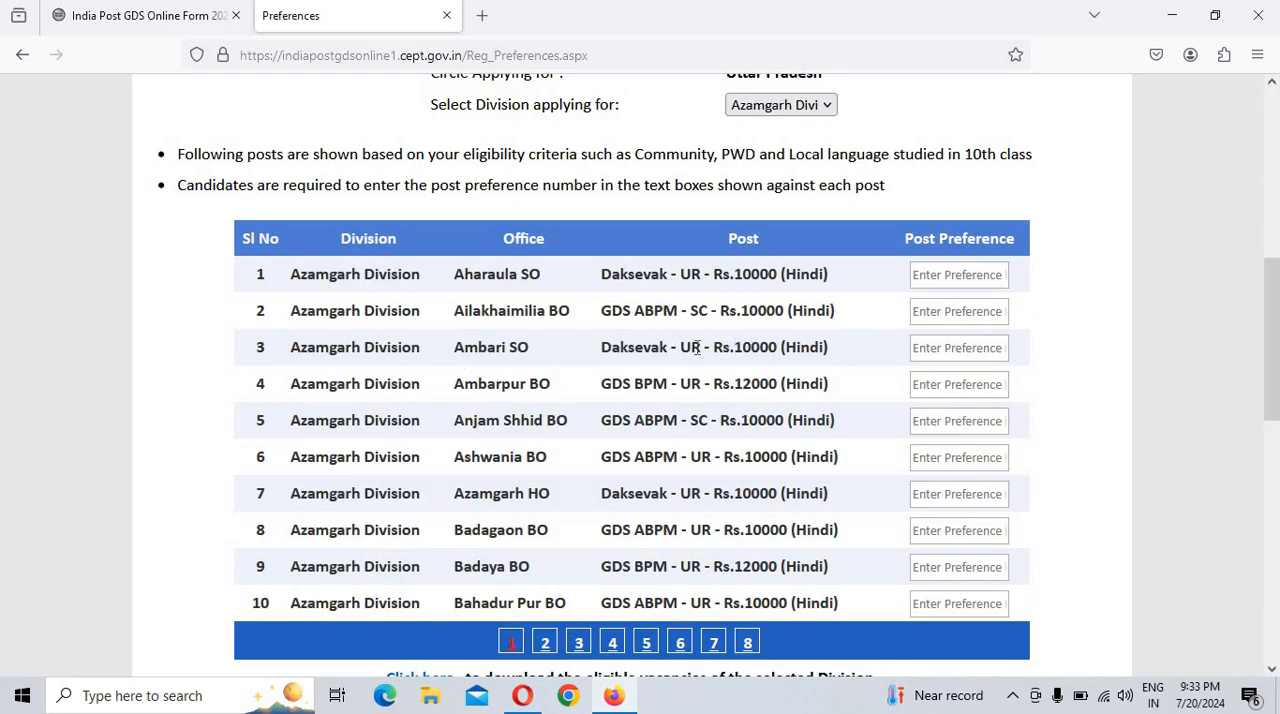
scroll(697, 347, "down", 2)
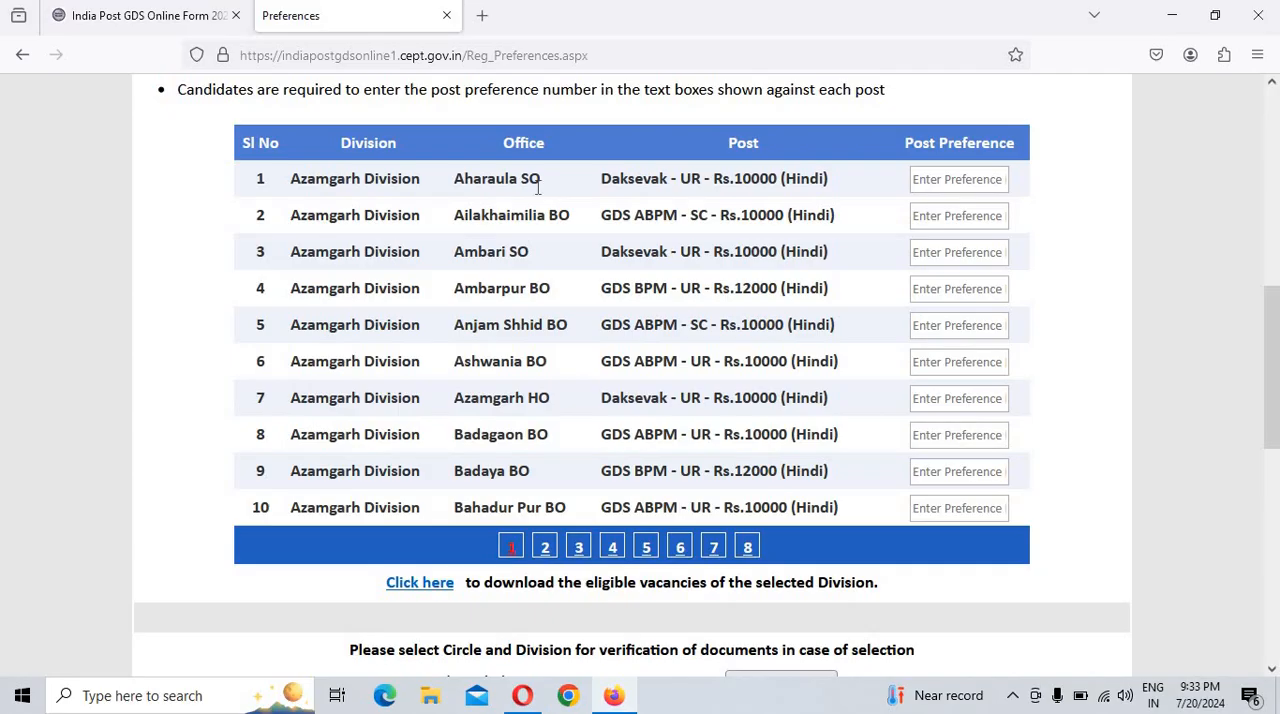
double_click(687, 184)
left_click_drag(759, 183, 802, 185)
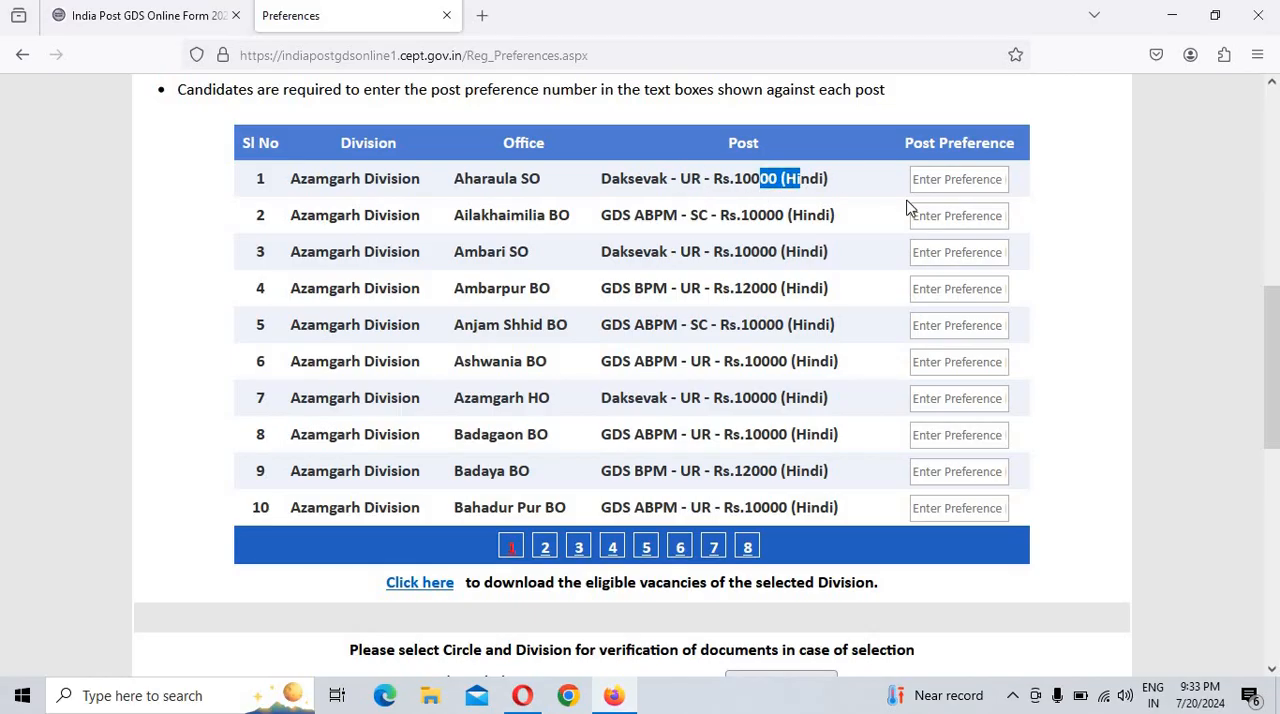
left_click(950, 180)
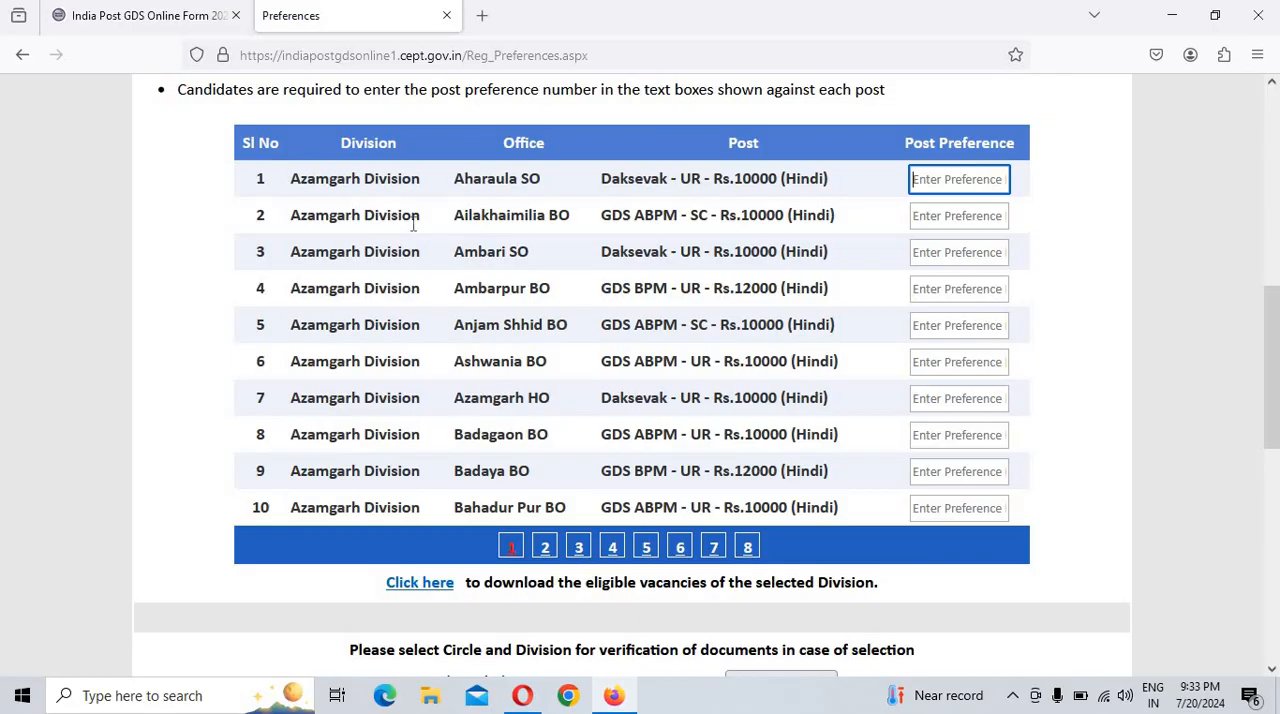
left_click_drag(688, 222, 822, 224)
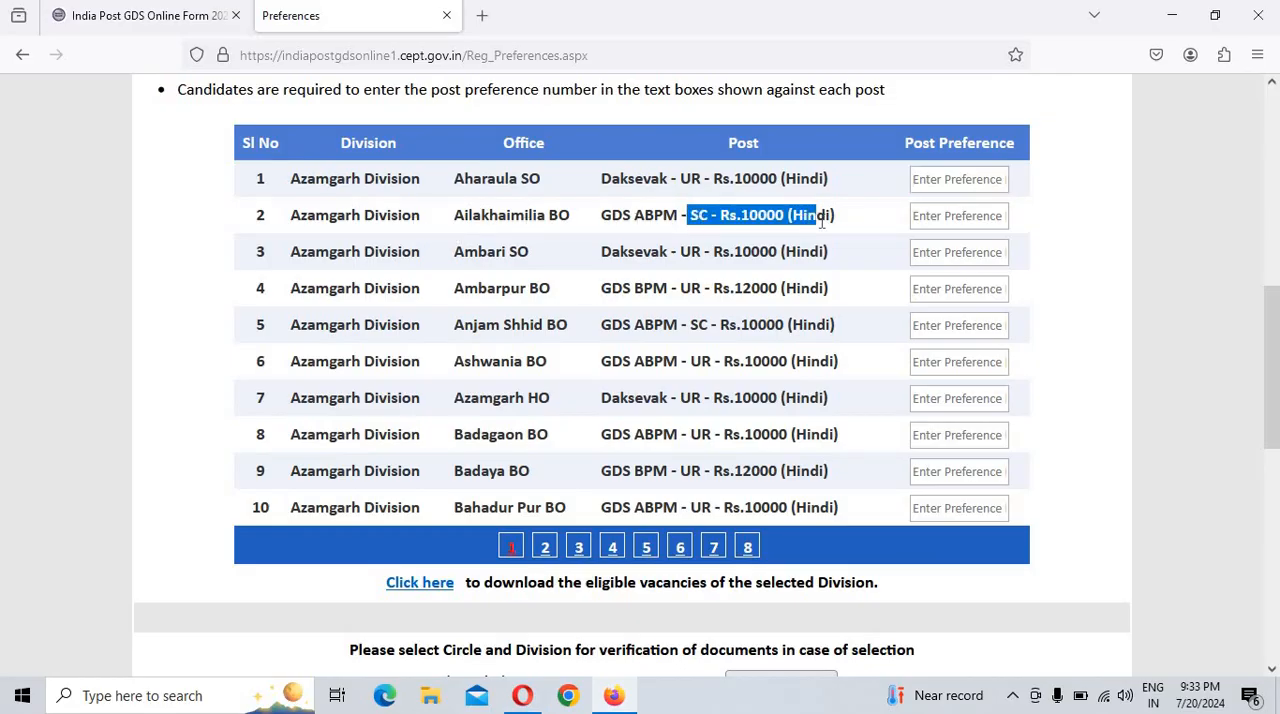
left_click(678, 216)
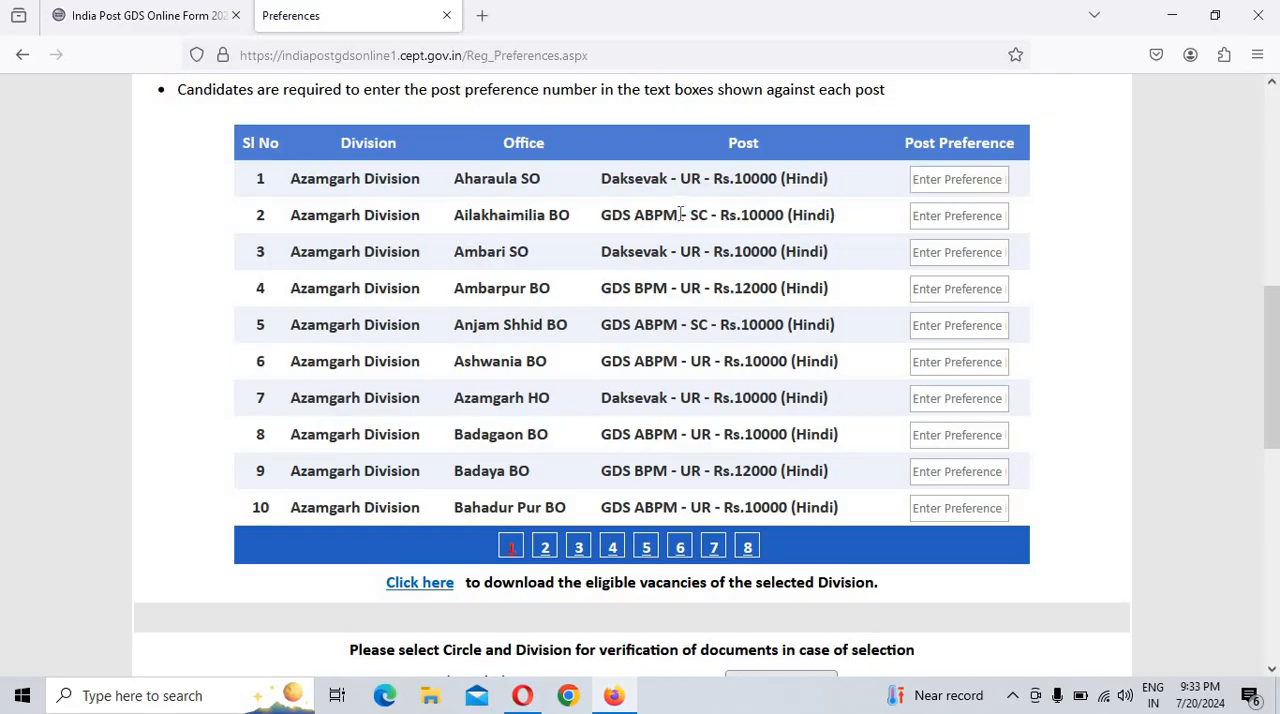
left_click(942, 221)
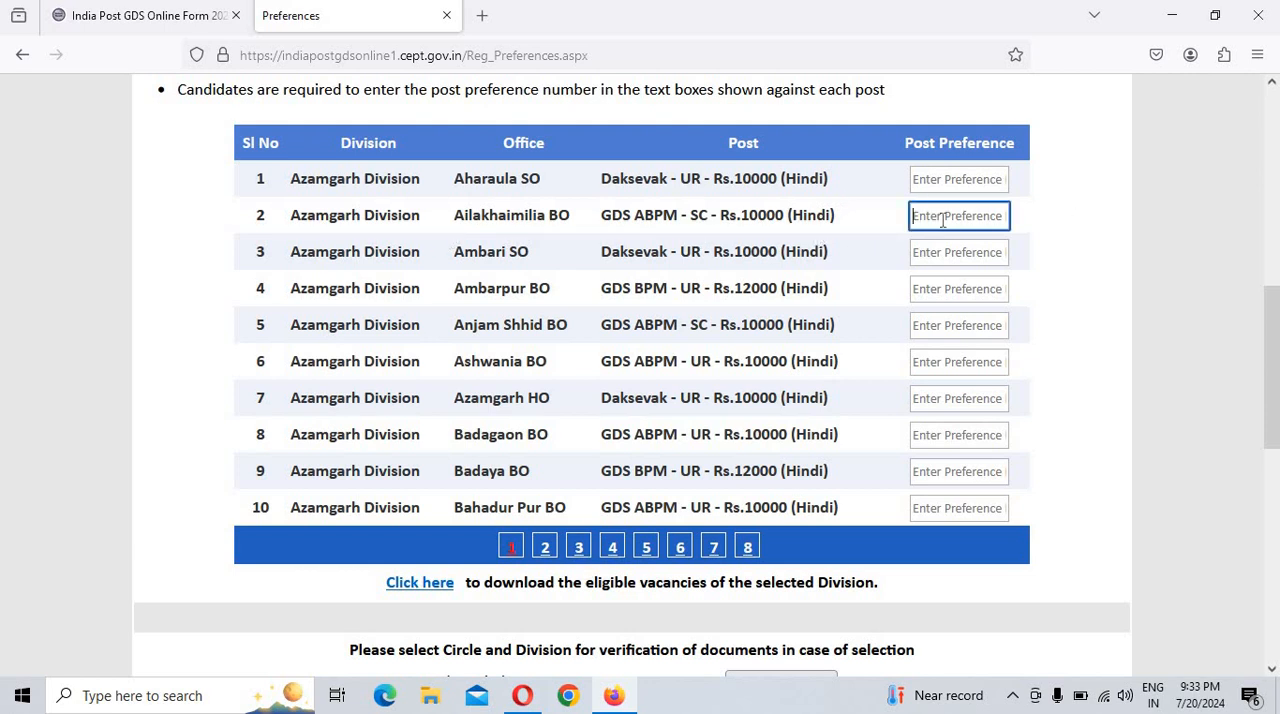
type("1")
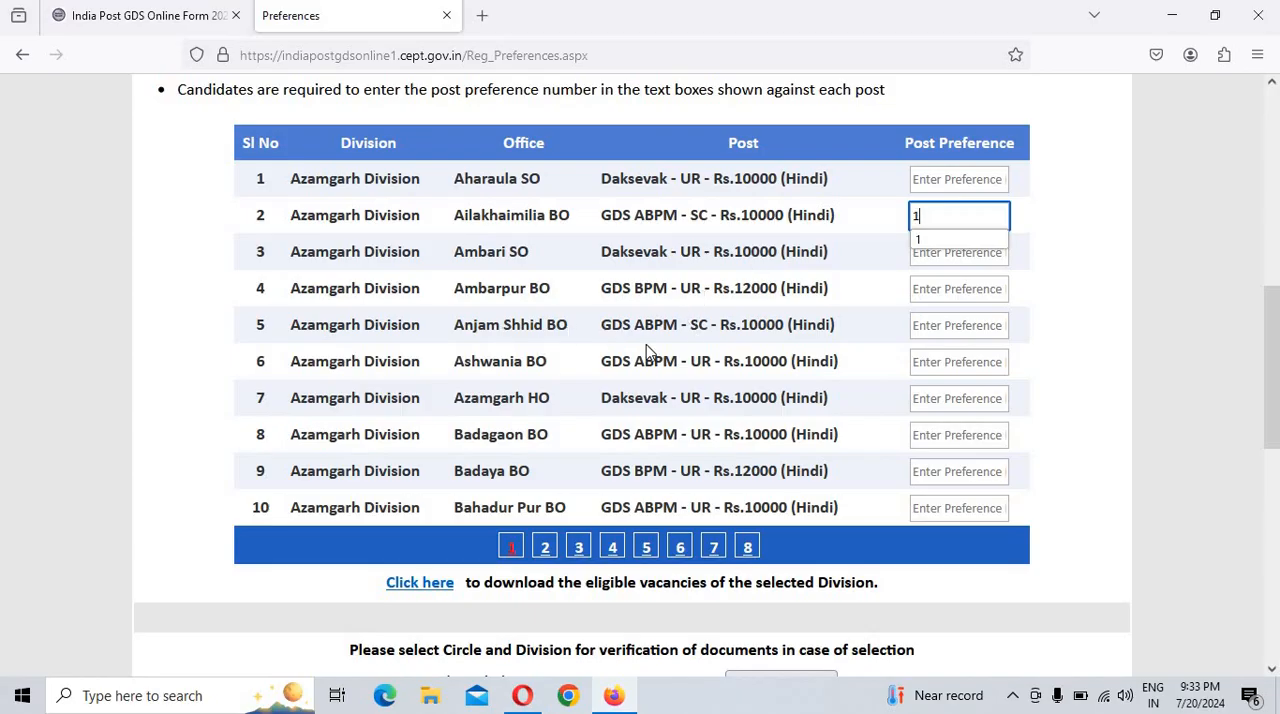
left_click(980, 322)
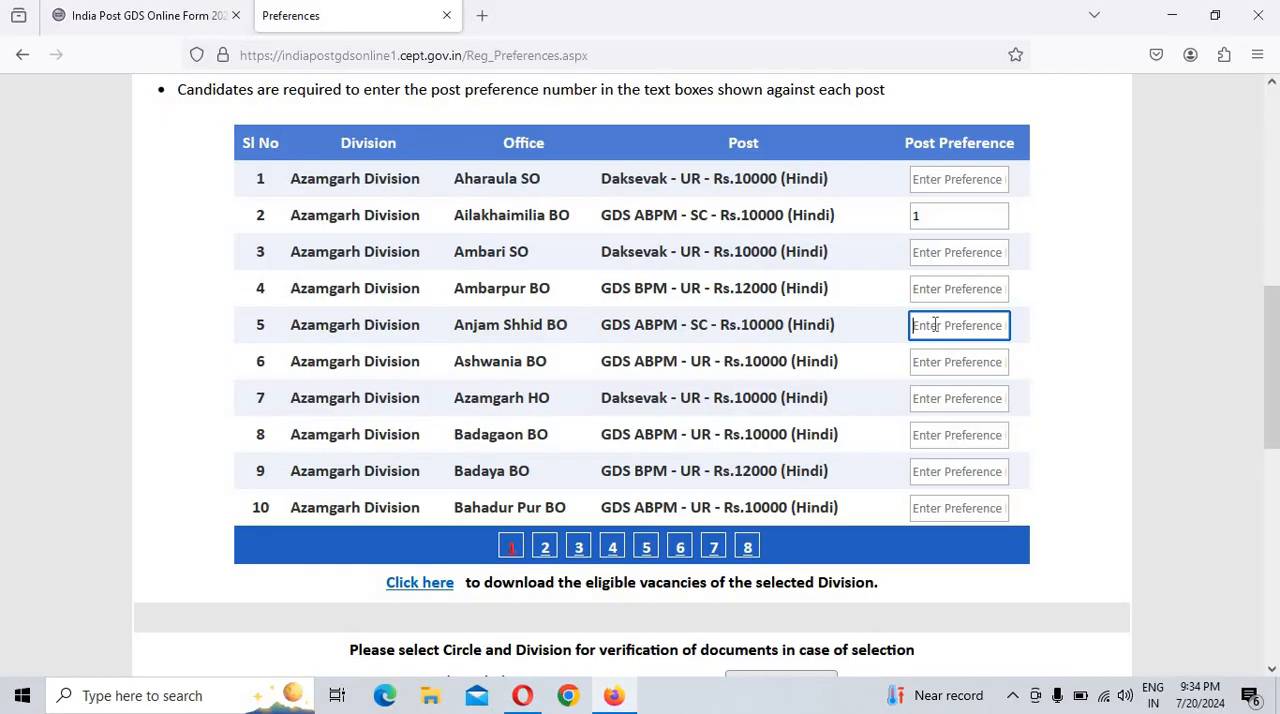
type("2")
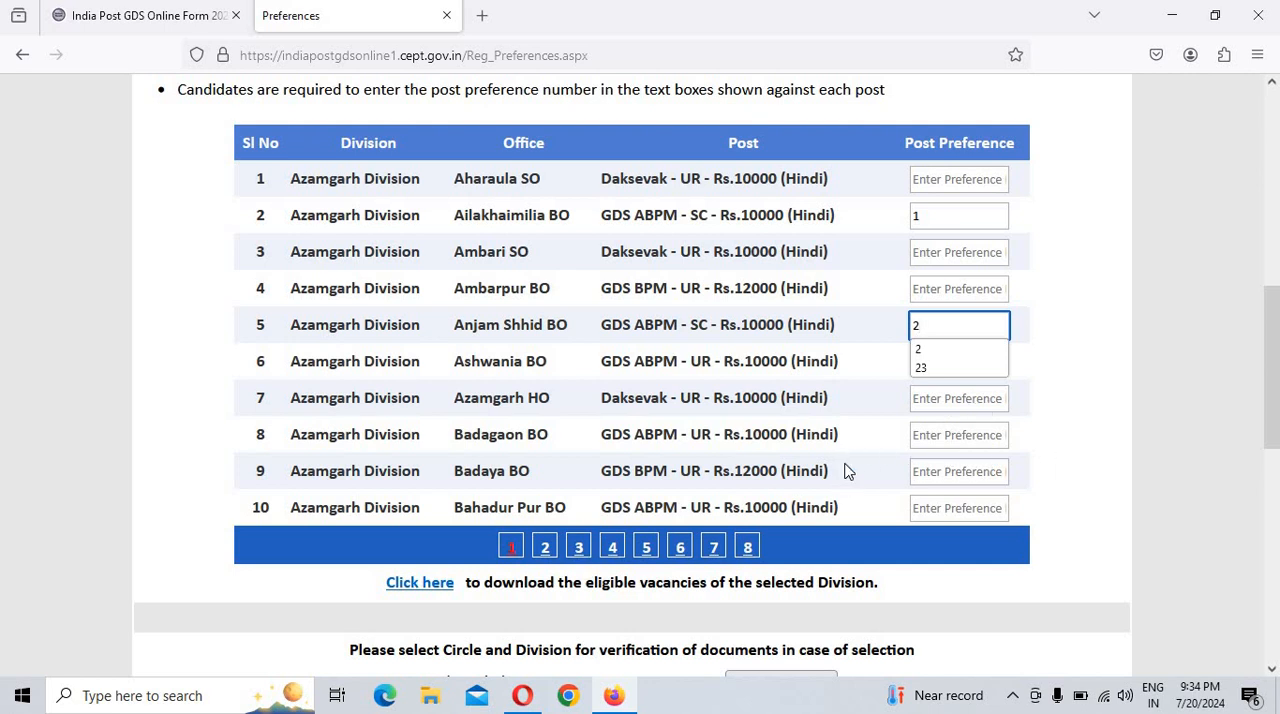
Step: Accept the declarations, keeping Uttar Pradesh and Azamgarh Division for document verification, and submit the application
scroll(845, 470, "down", 2)
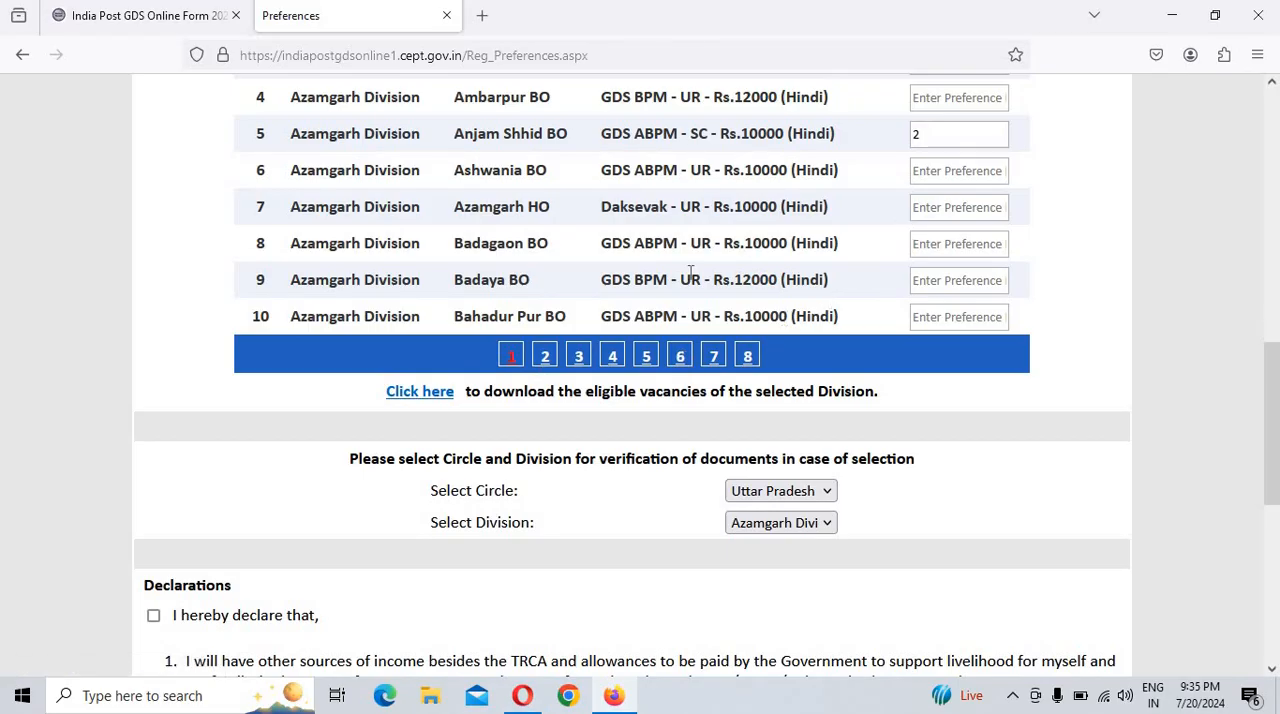
scroll(511, 357, "down", 2)
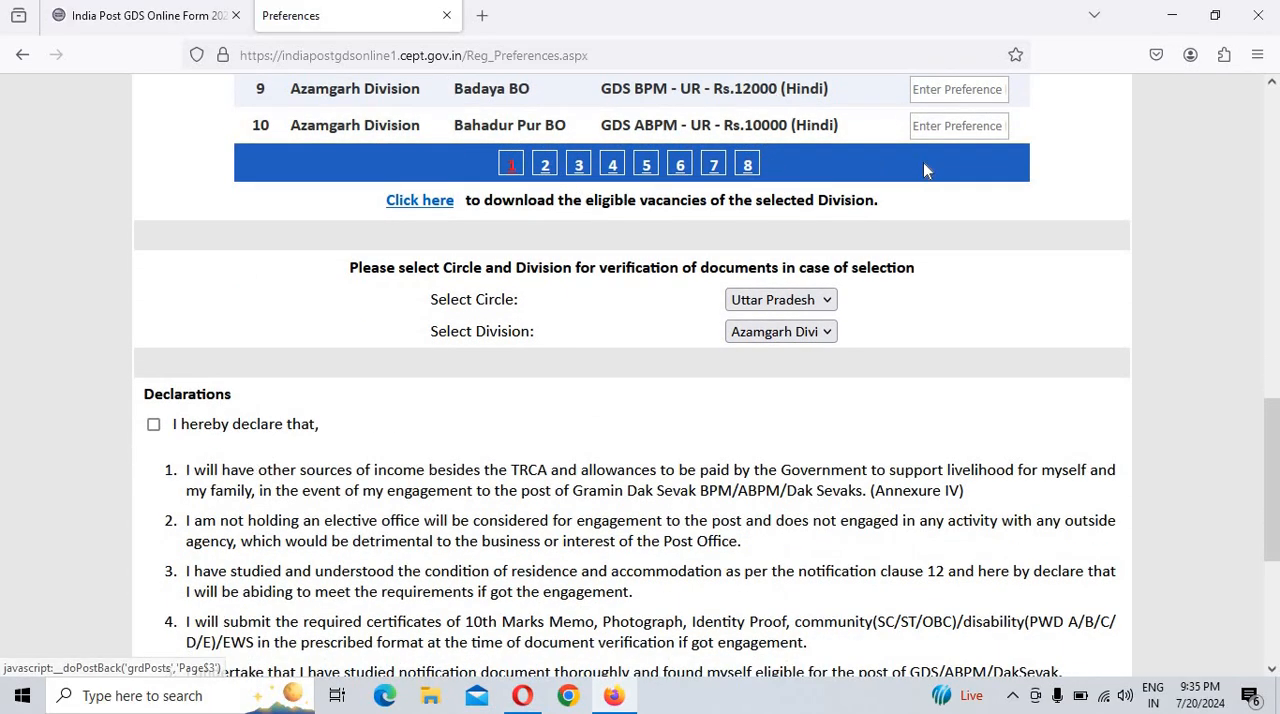
scroll(706, 246, "up", 4)
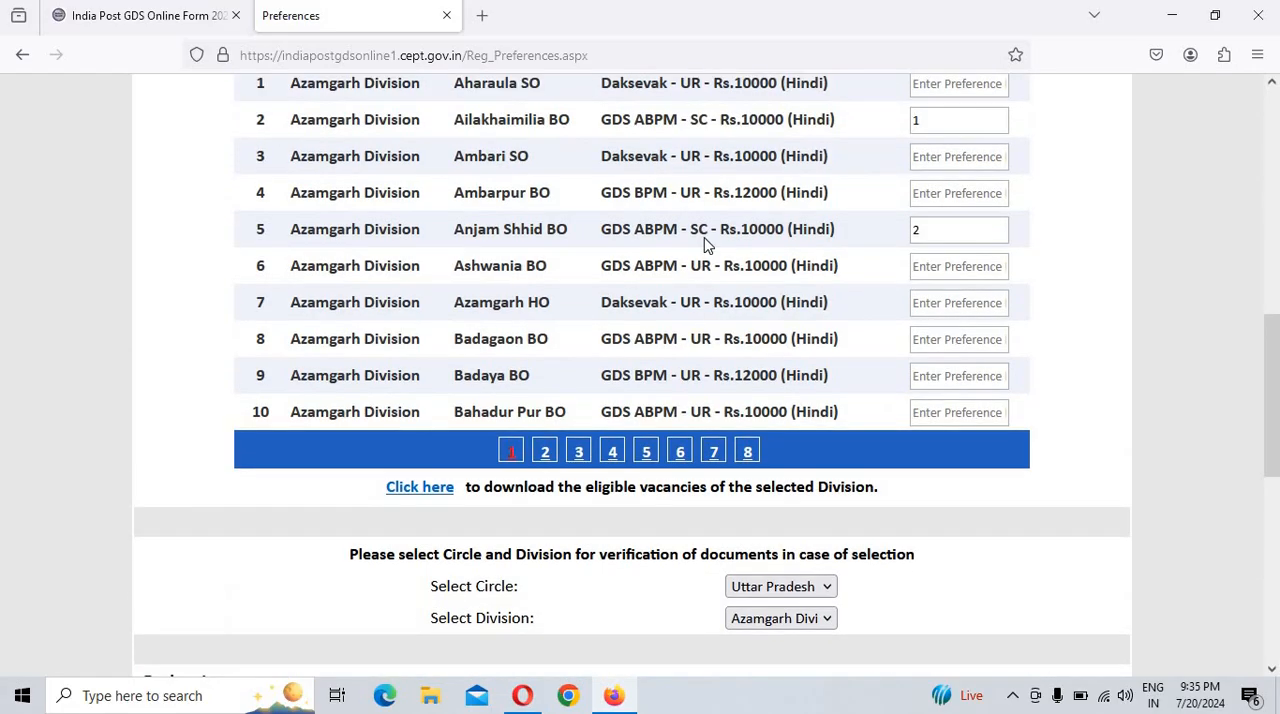
scroll(945, 335, "down", 2)
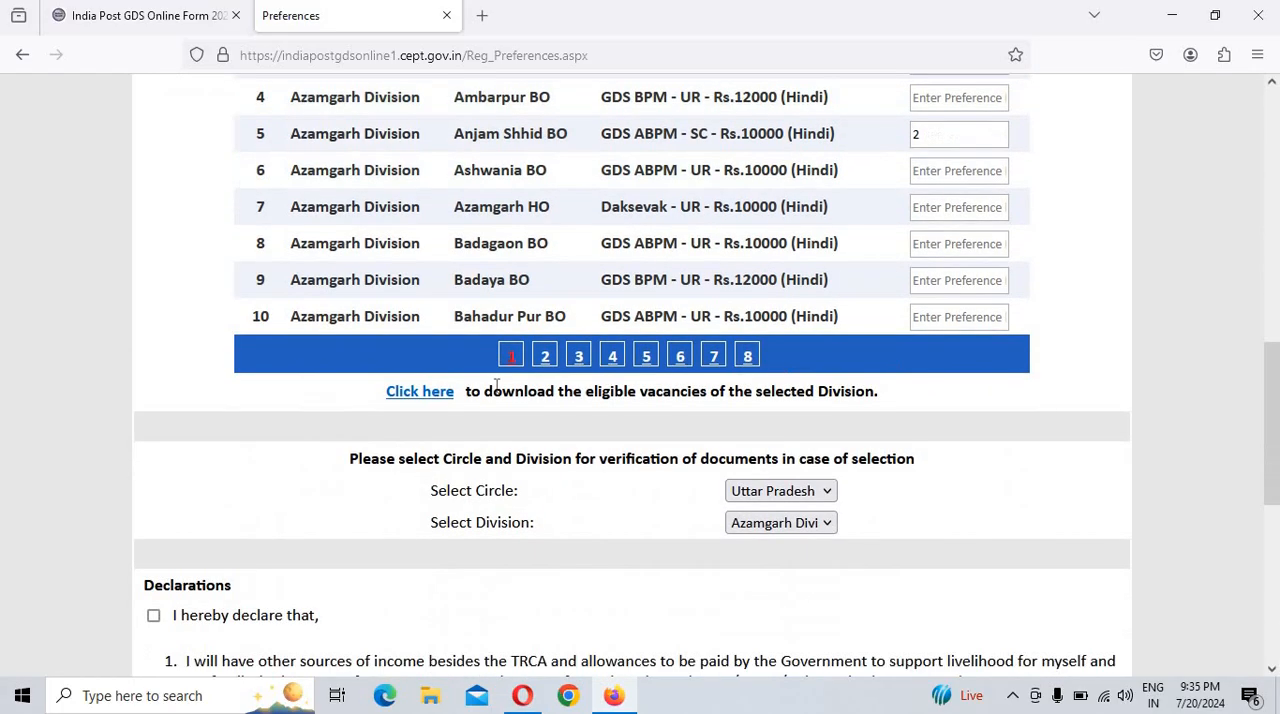
scroll(507, 385, "down", 3)
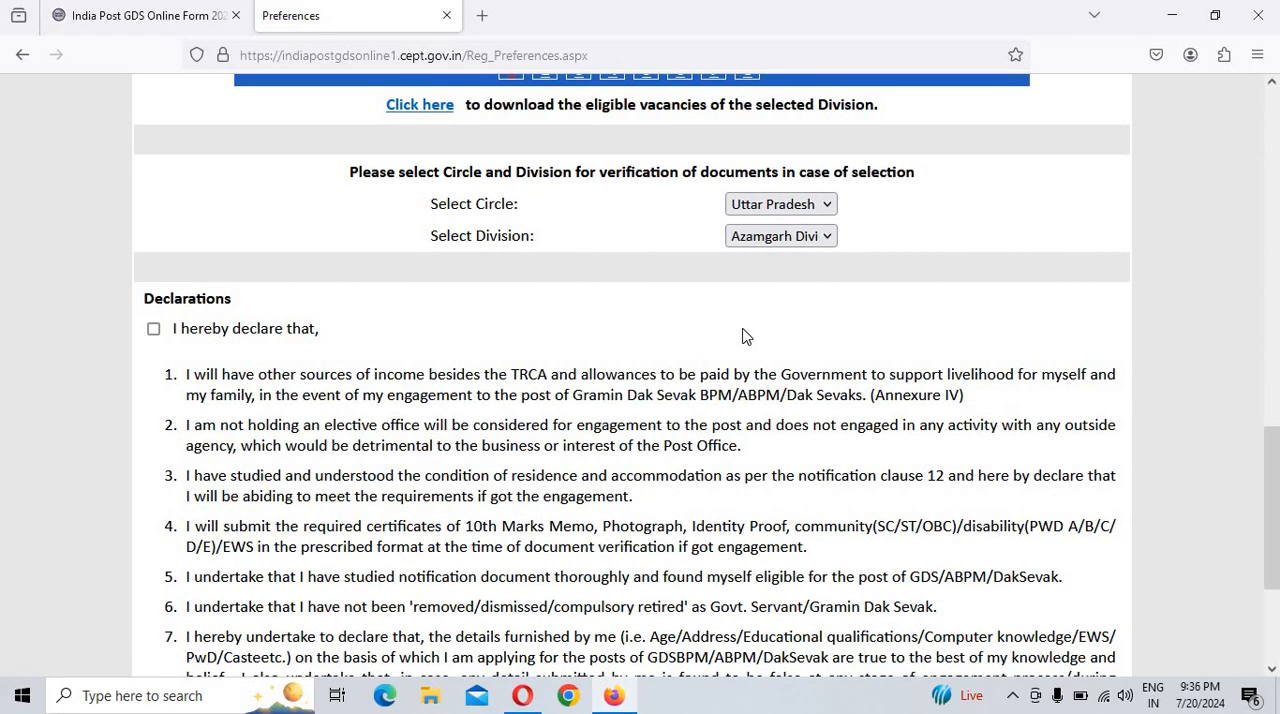
left_click(153, 329)
scroll(720, 403, "up", 4)
scroll(863, 534, "down", 7)
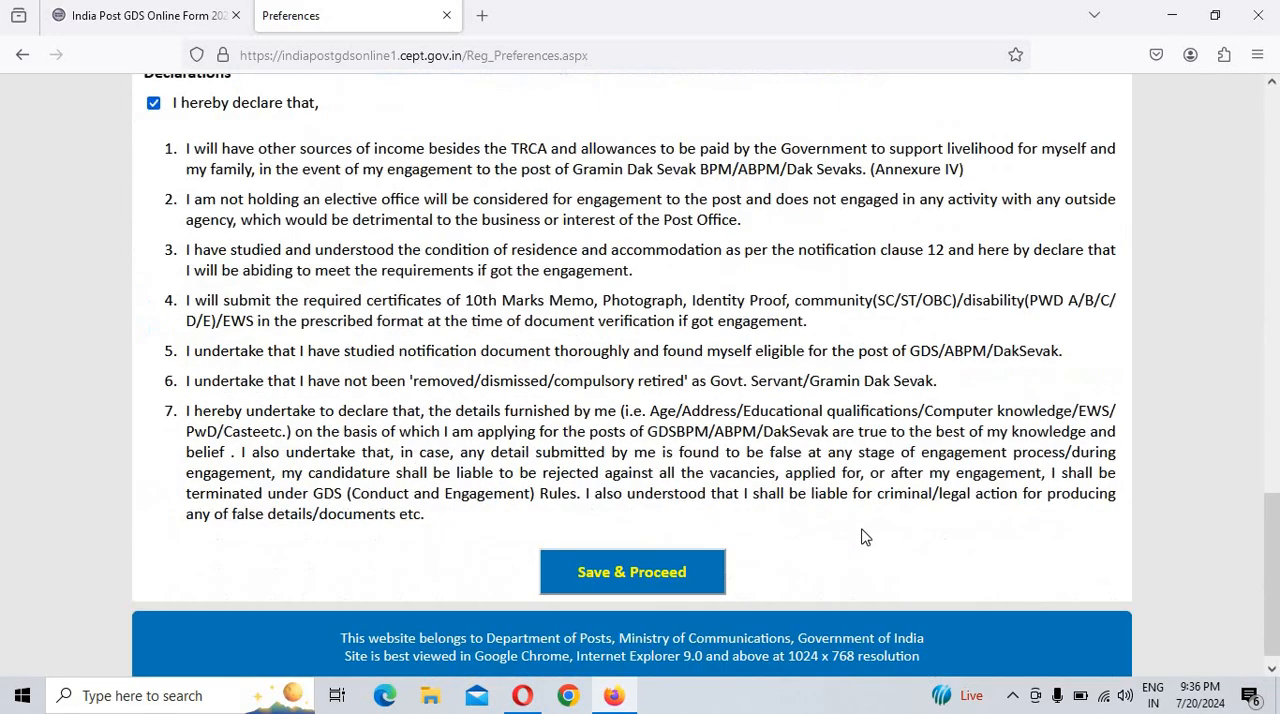
left_click(647, 555)
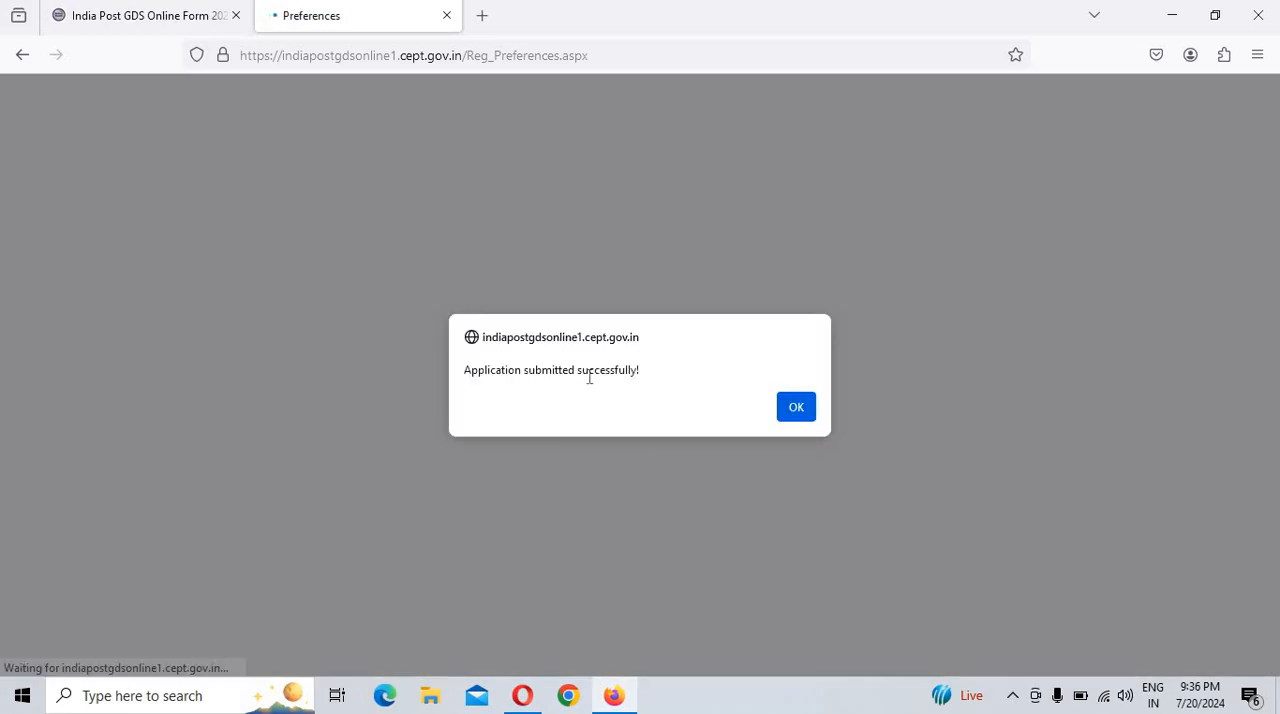
left_click(796, 408)
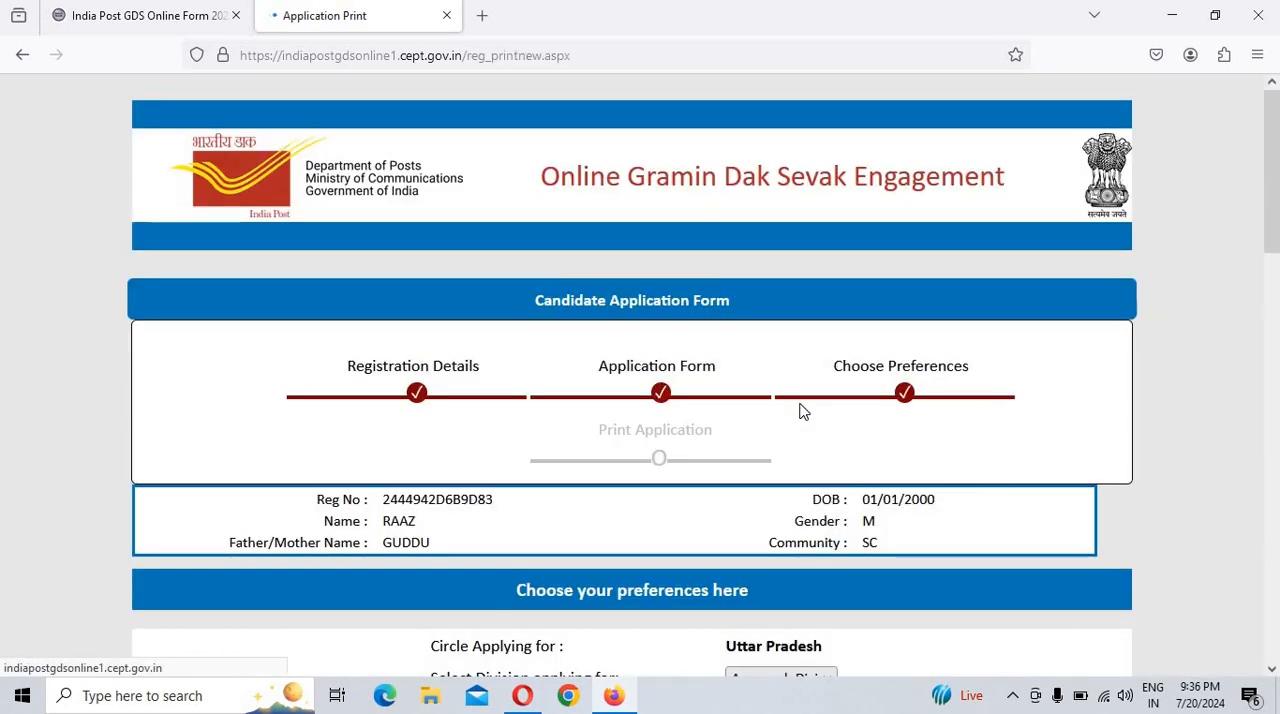
Step: Review the submitted application's registration number, personal and address details, subject marks, declarations and post preferences
scroll(800, 410, "down", 2)
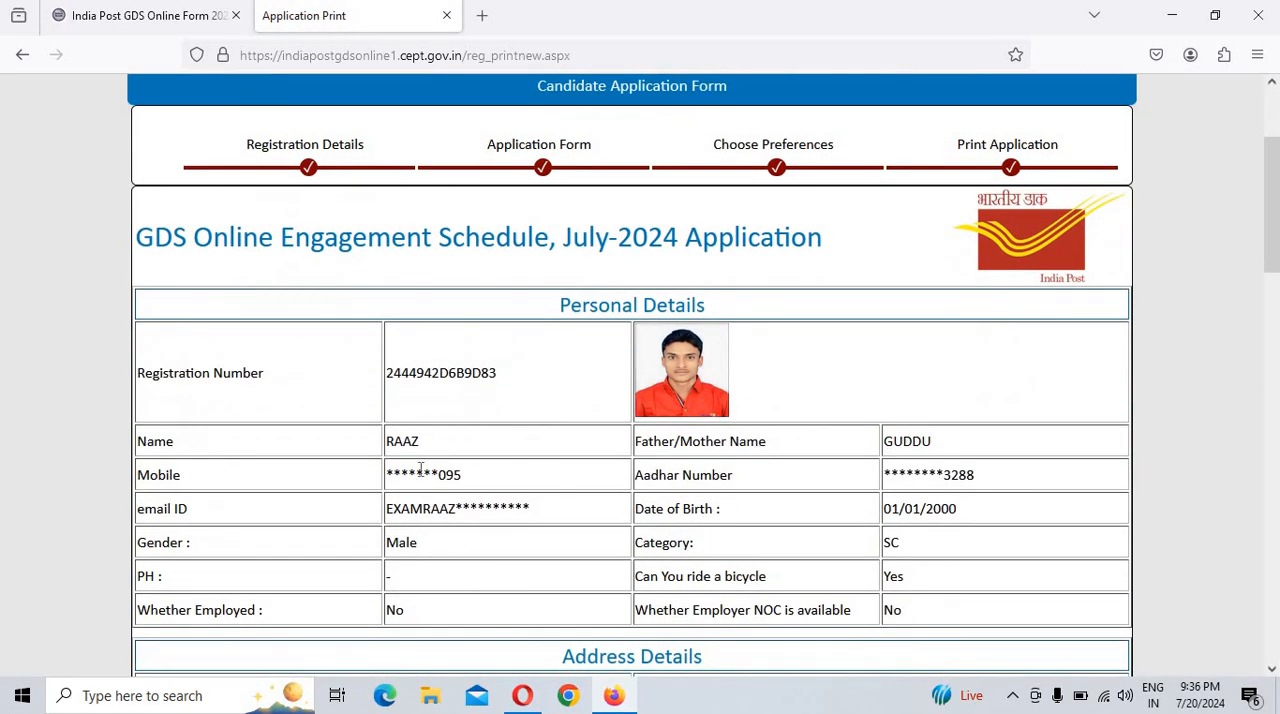
left_click_drag(392, 378, 566, 386)
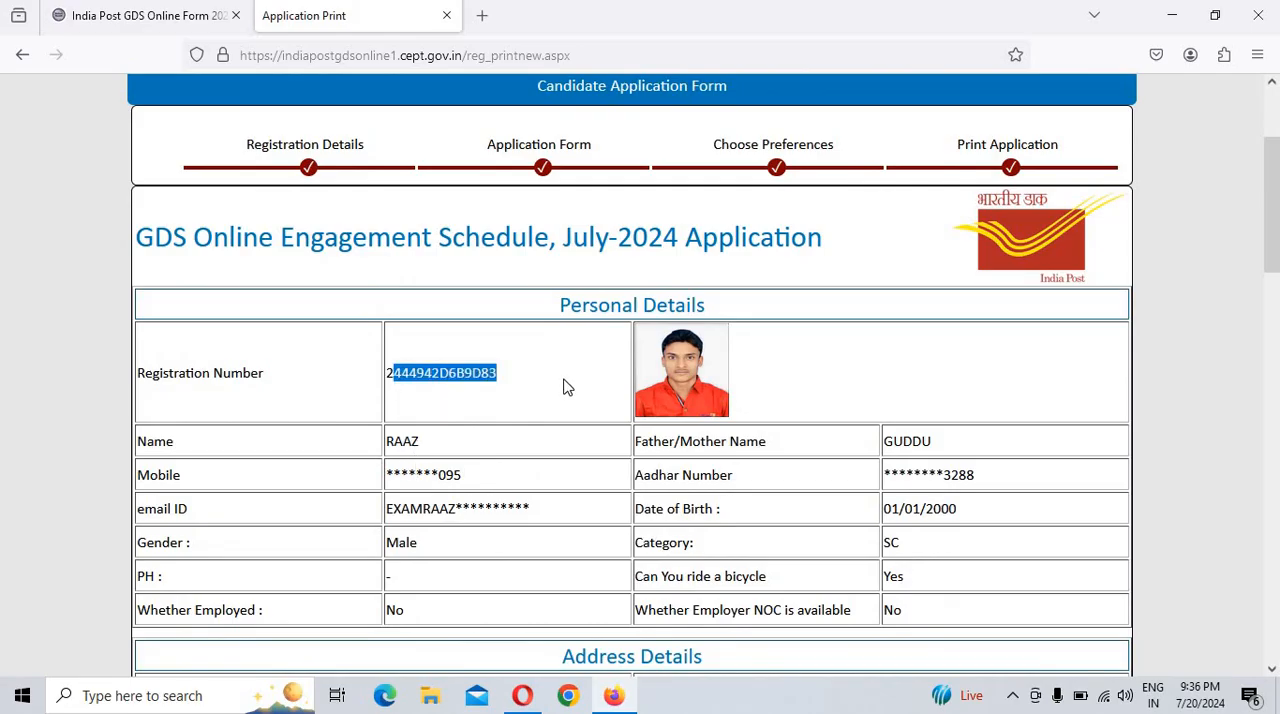
scroll(912, 474, "down", 2)
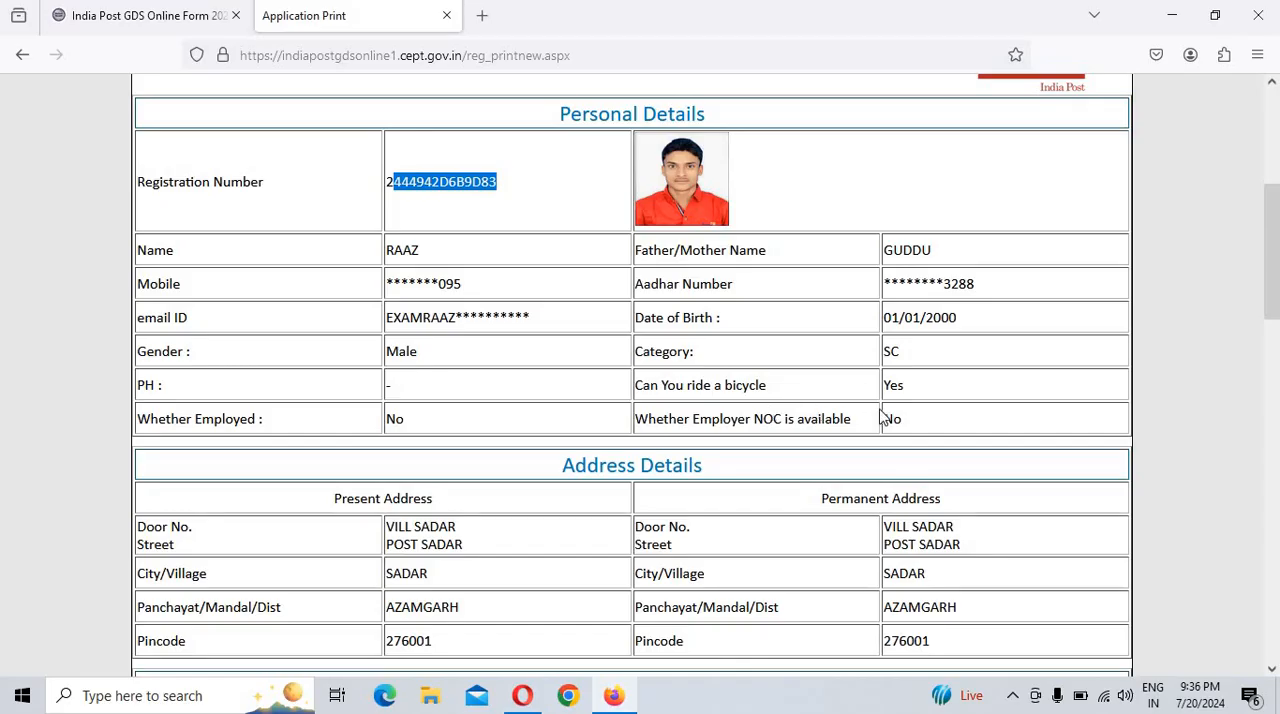
scroll(884, 418, "down", 5)
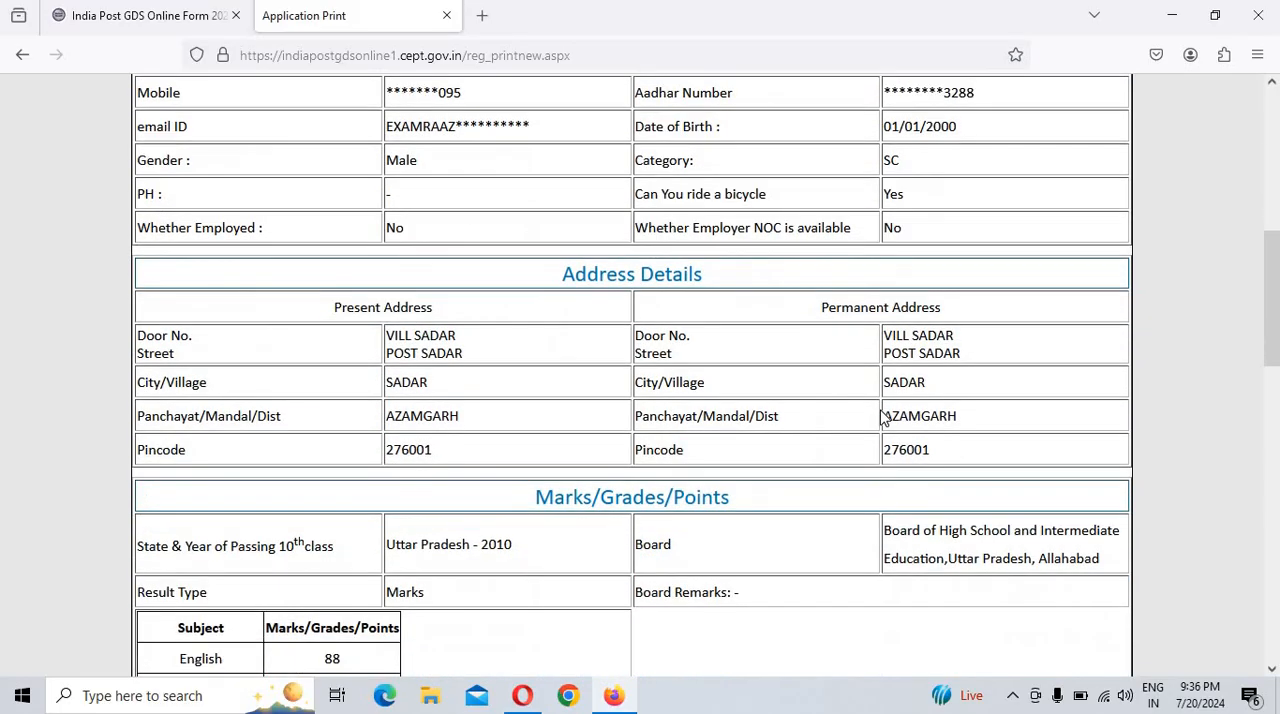
scroll(884, 418, "down", 7)
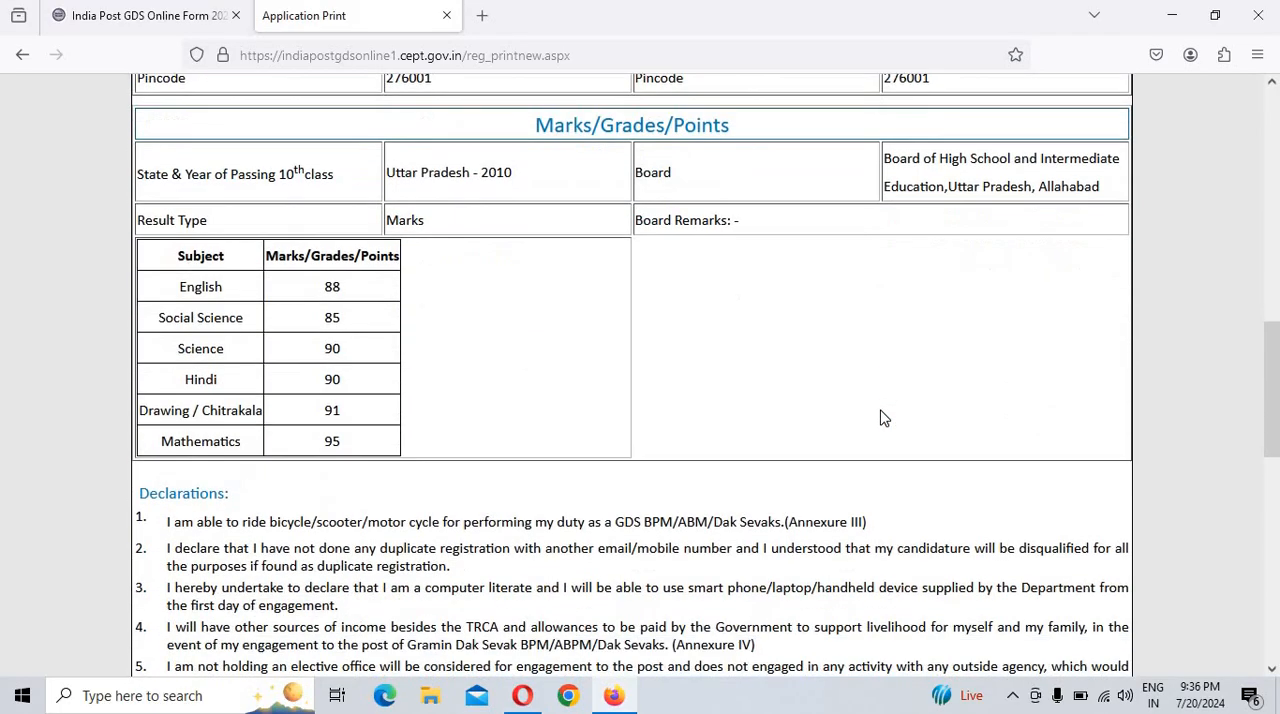
scroll(728, 500, "down", 3)
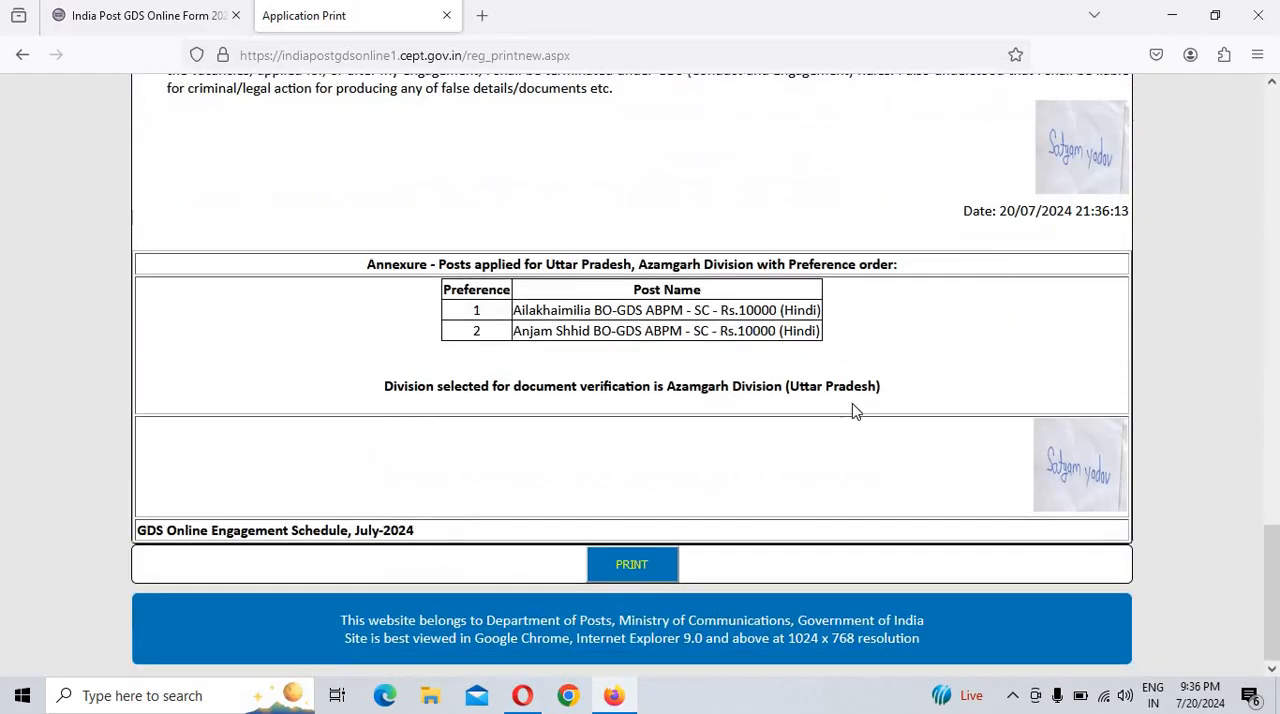
scroll(856, 432, "up", 5)
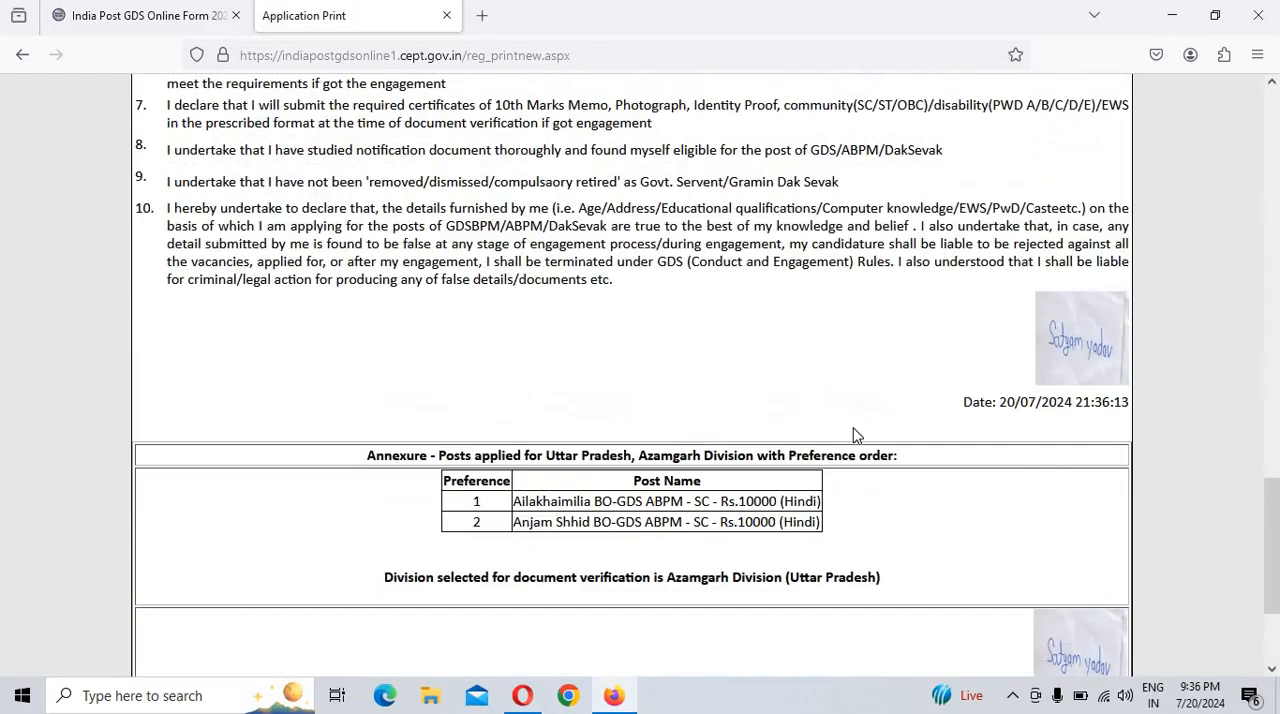